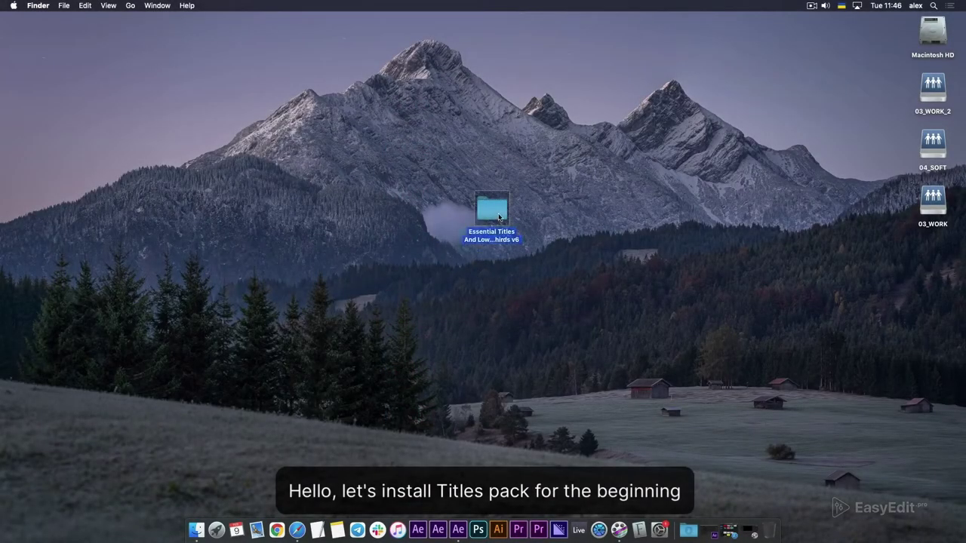
# - Open the Essential Titles And Lower Thirds v6 folder and locate its .install.ev file in 03 For After Effects
pyautogui.doubleClick(488, 212)
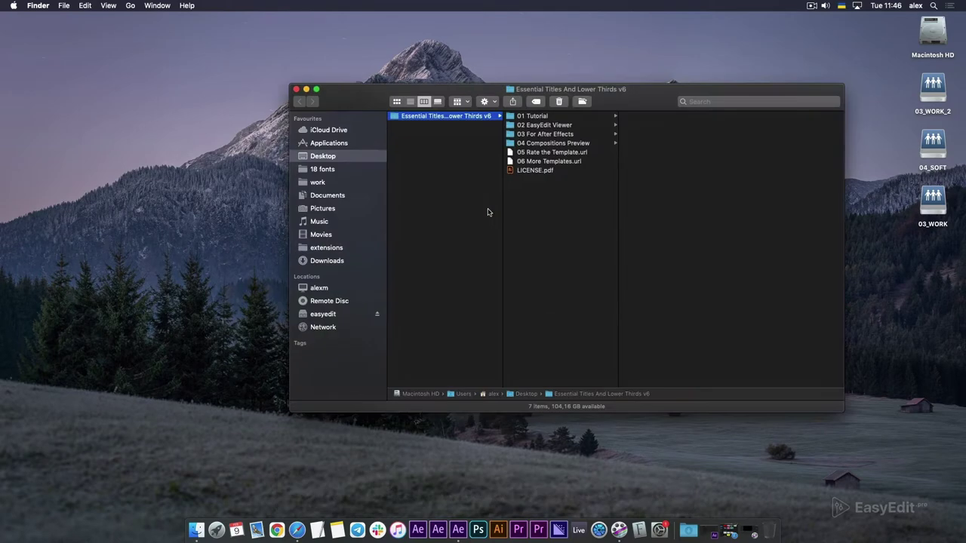
pyautogui.click(551, 125)
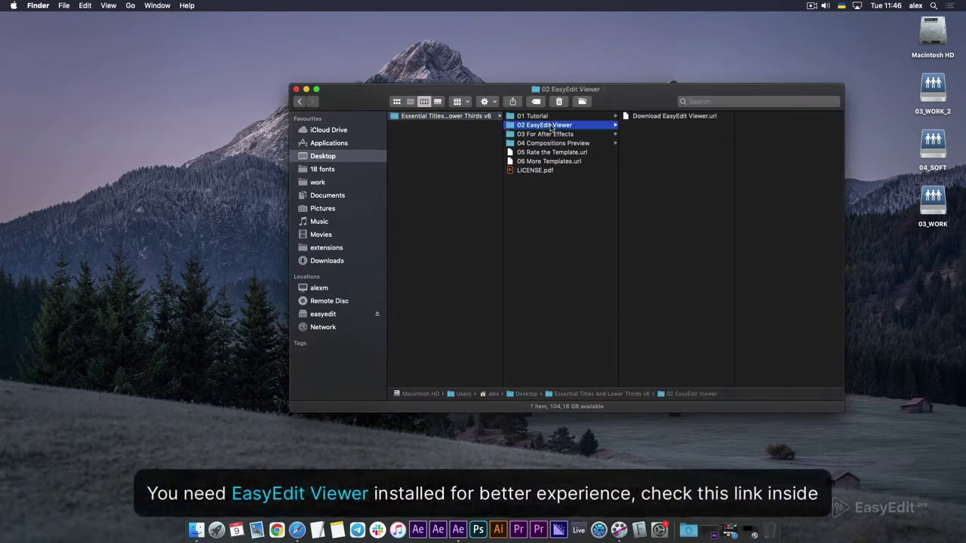
pyautogui.click(643, 121)
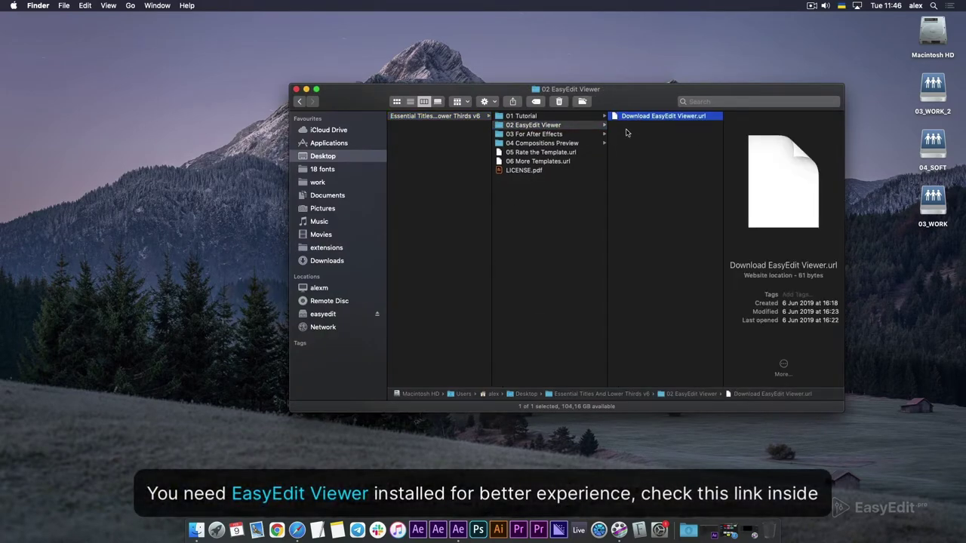
pyautogui.click(550, 134)
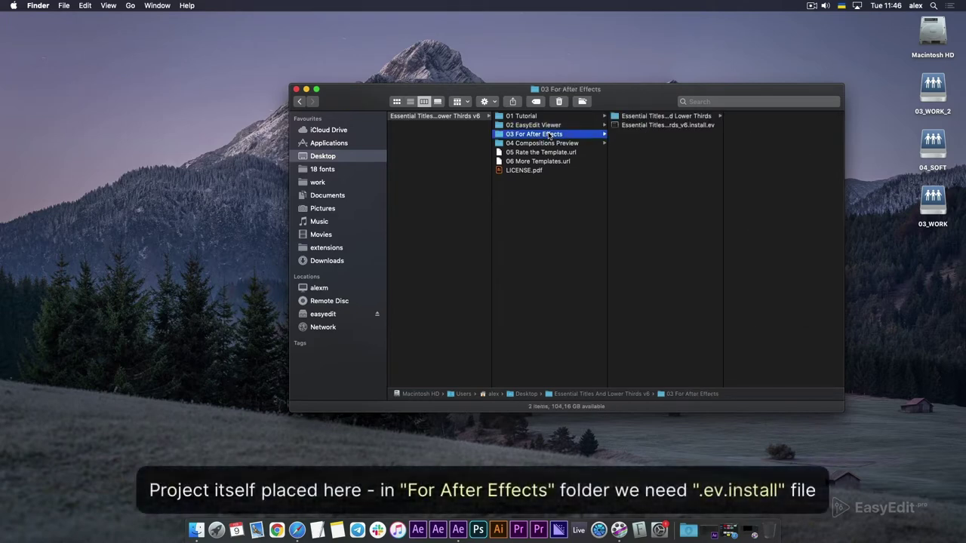
pyautogui.click(666, 117)
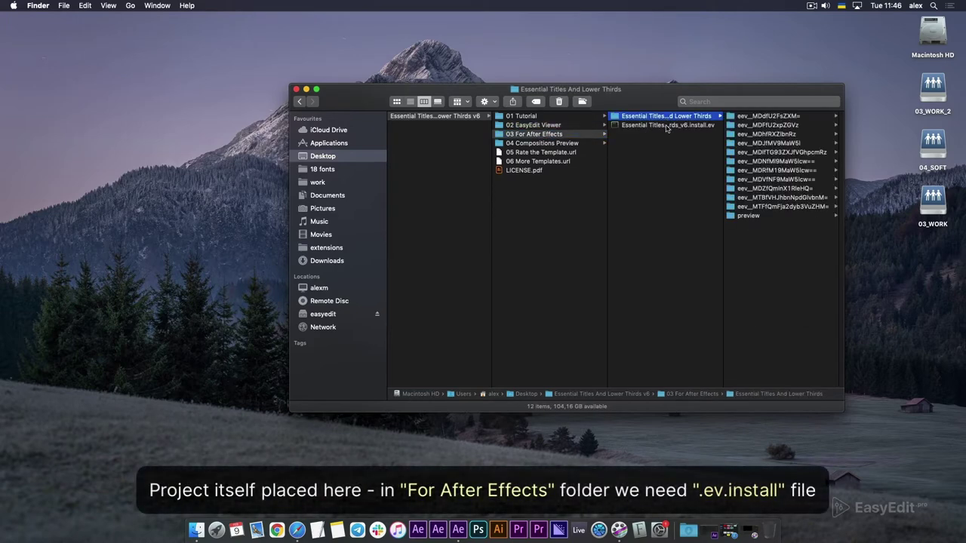
pyautogui.click(666, 126)
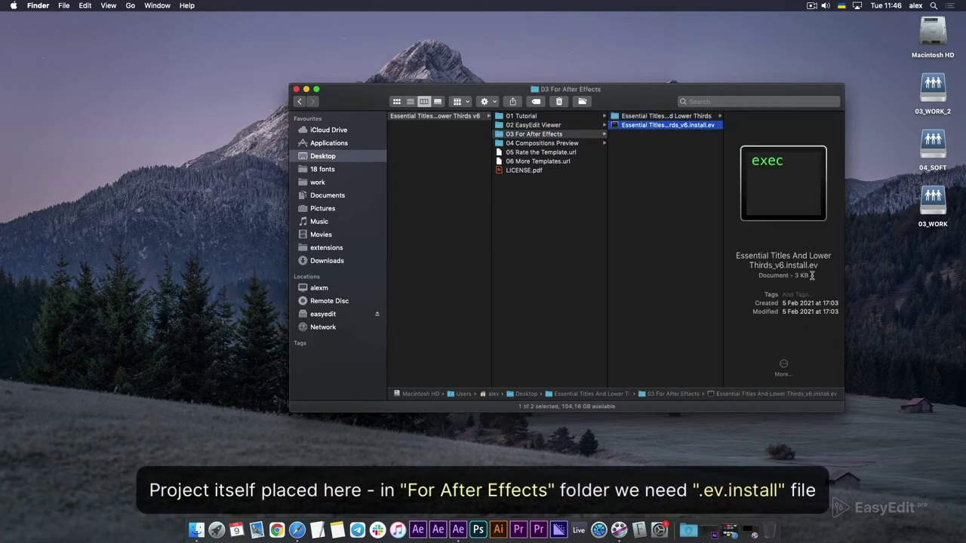
# - Open the EasyEdit Viewer extension from Window > Extensions and dock it tall and narrow on the right
pyautogui.click(461, 531)
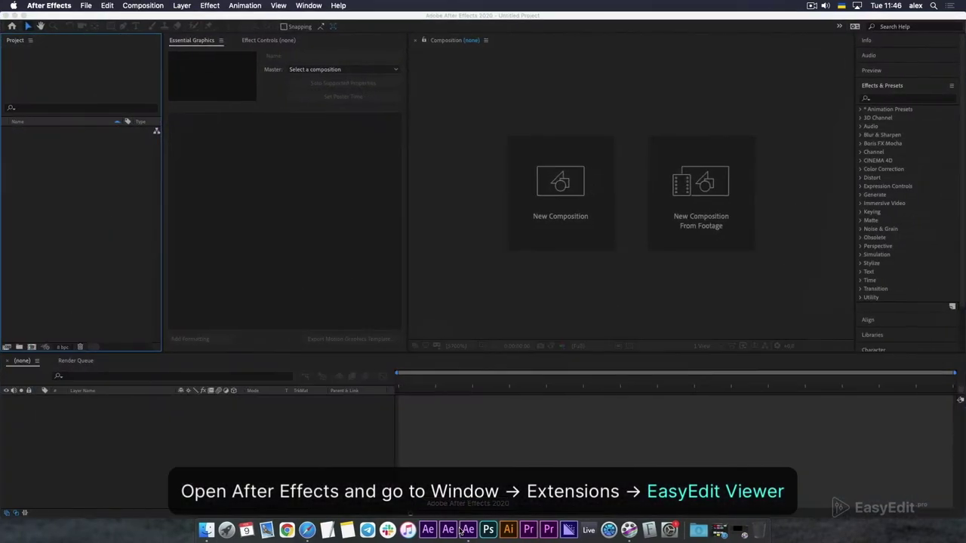
pyautogui.click(316, 6)
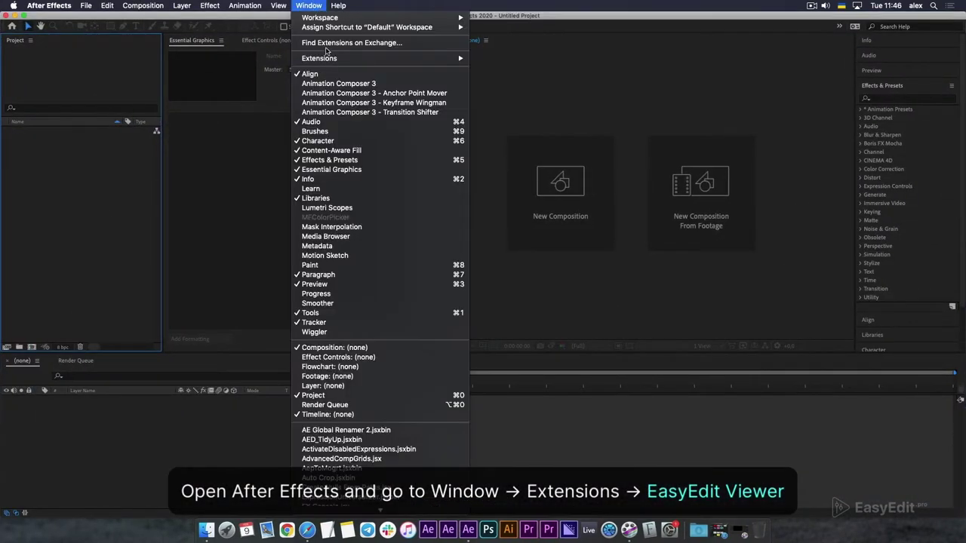
pyautogui.moveTo(327, 56)
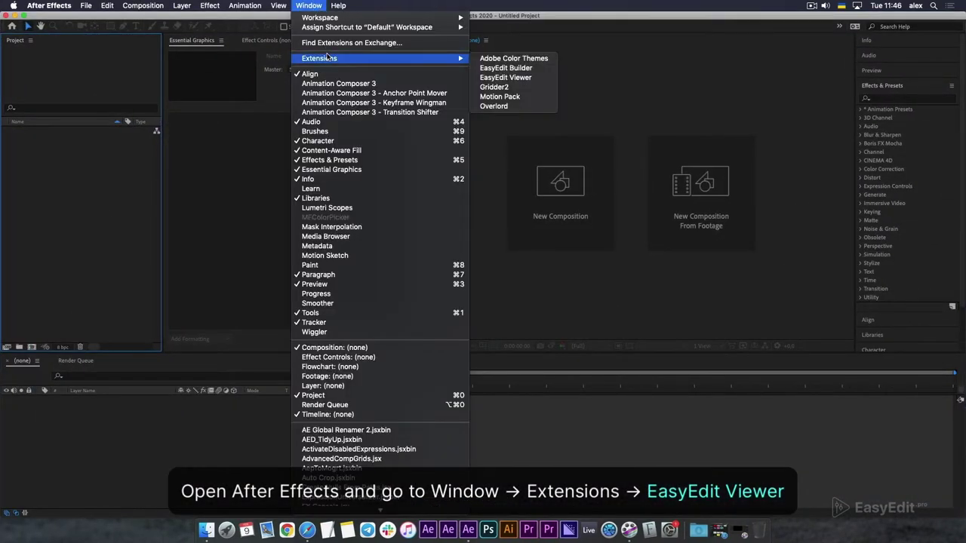
pyautogui.click(523, 79)
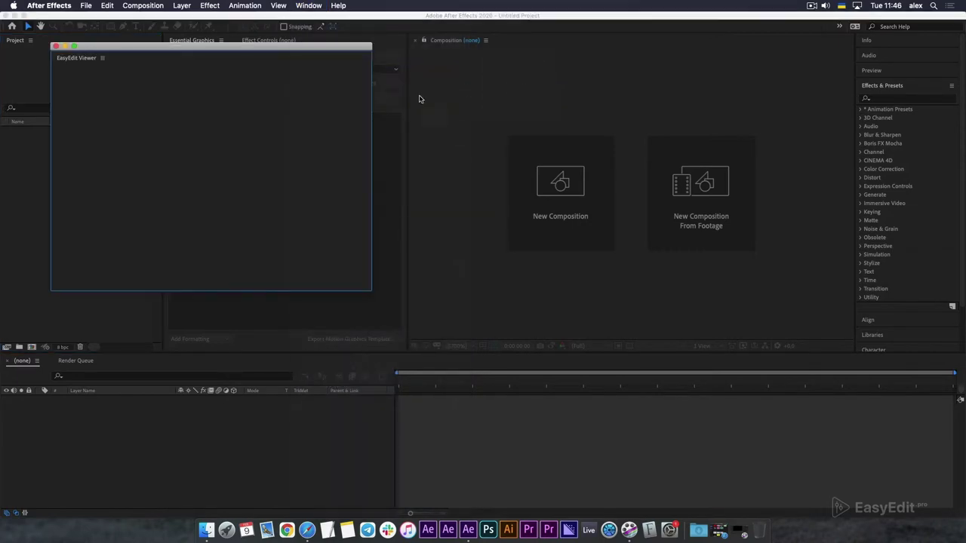
pyautogui.moveTo(368, 287); pyautogui.dragTo(340, 500)
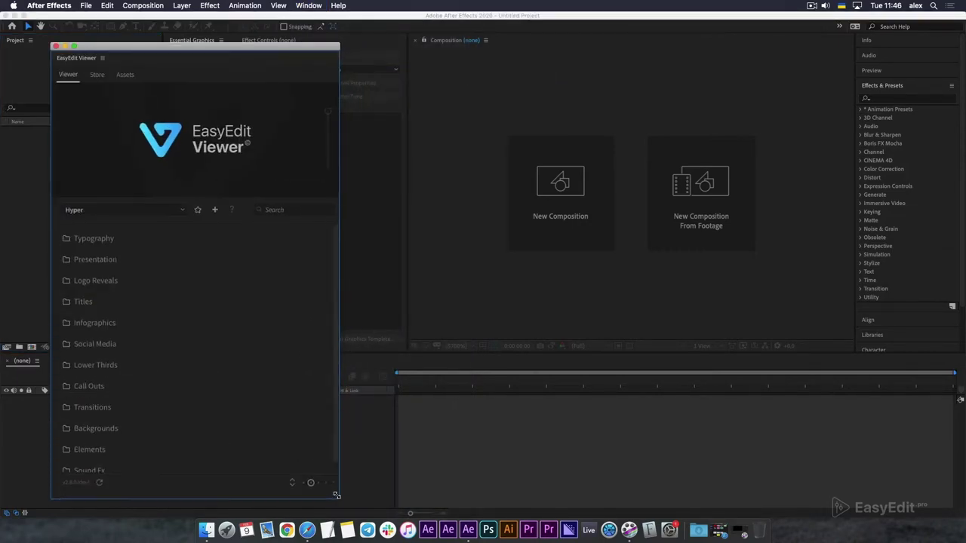
pyautogui.moveTo(206, 48); pyautogui.dragTo(596, 23)
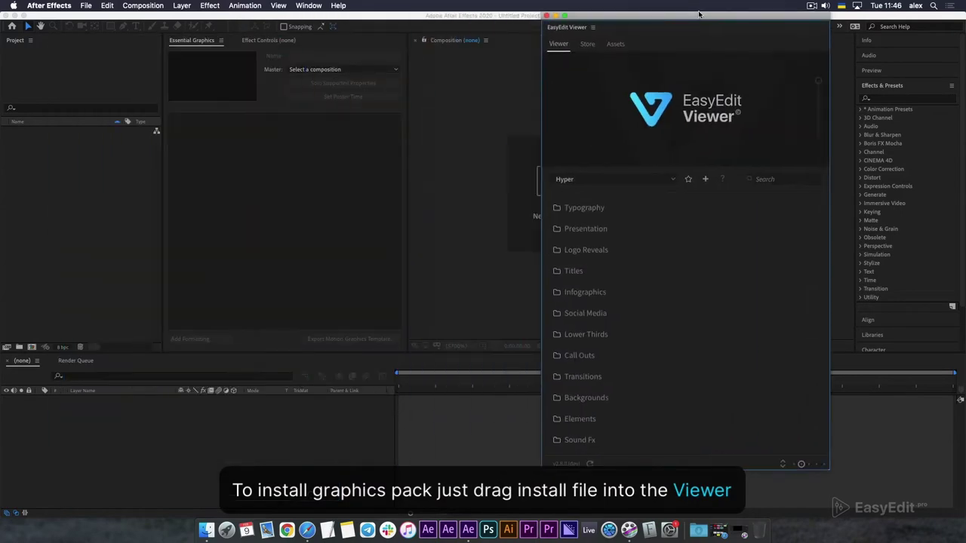
# - Drop Essential Titles And Lower Thirds_v6.install.ev from 03 For After Effects onto the EasyEdit Viewer panel
pyautogui.click(206, 531)
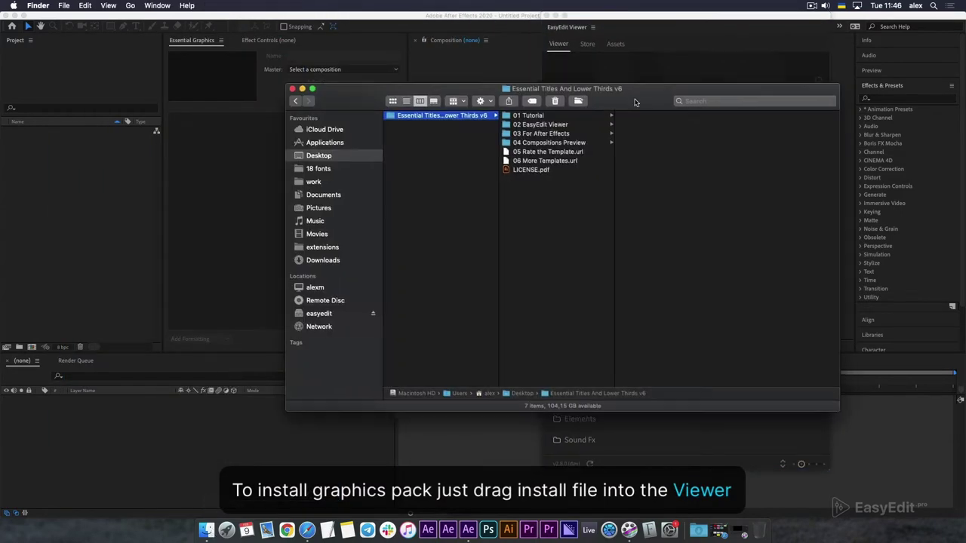
pyautogui.moveTo(745, 96); pyautogui.dragTo(498, 157)
pyautogui.click(296, 194)
pyautogui.click(429, 185)
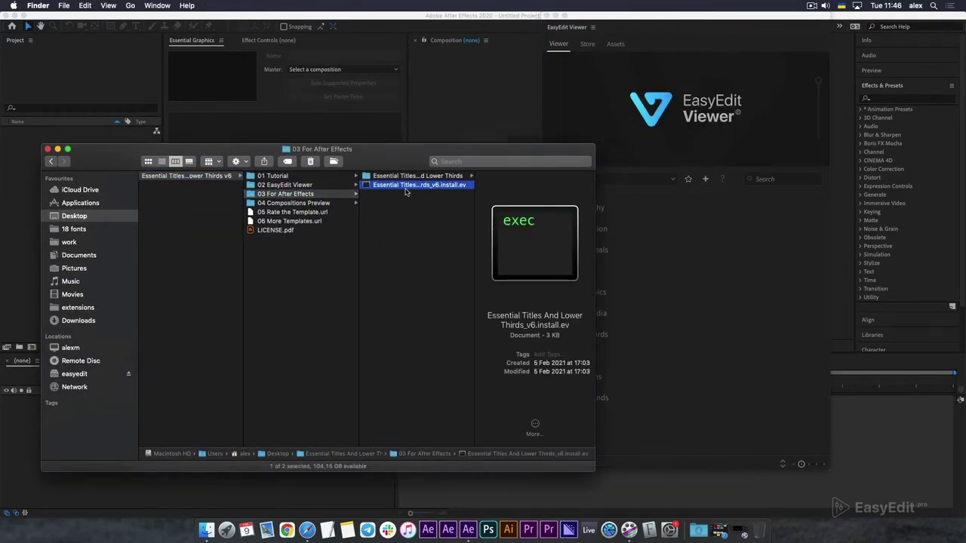
pyautogui.moveTo(365, 185)
pyautogui.mouseDown()
pyautogui.moveTo(702, 235)
pyautogui.moveTo(706, 220)
pyautogui.mouseUp()
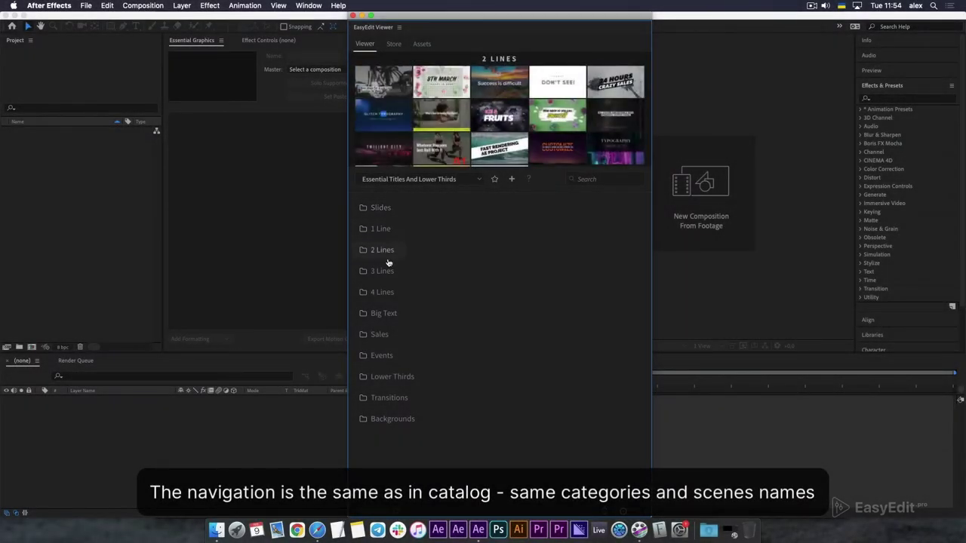
# - Browse the Slides templates and scroll through the online catalog of included compositions
pyautogui.click(380, 208)
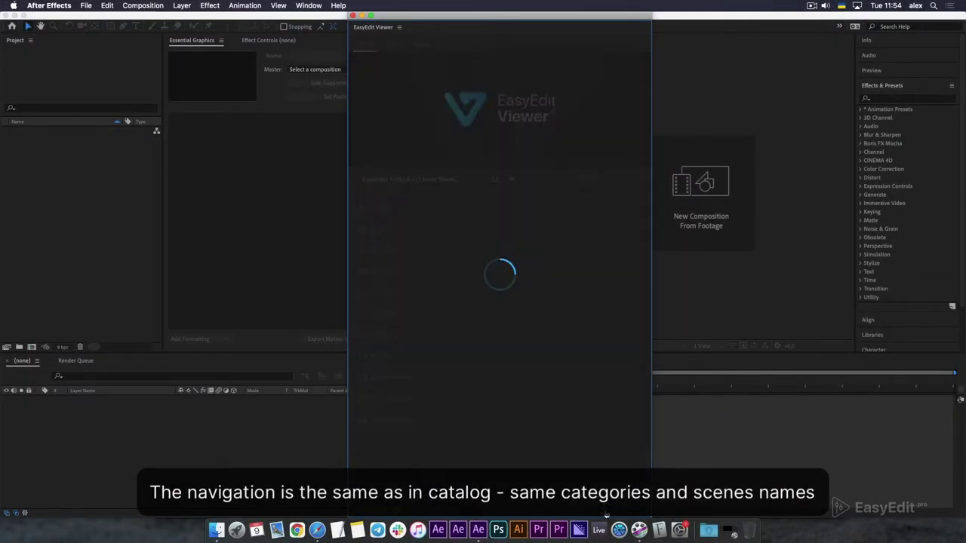
pyautogui.scroll(-10, 641, 265)
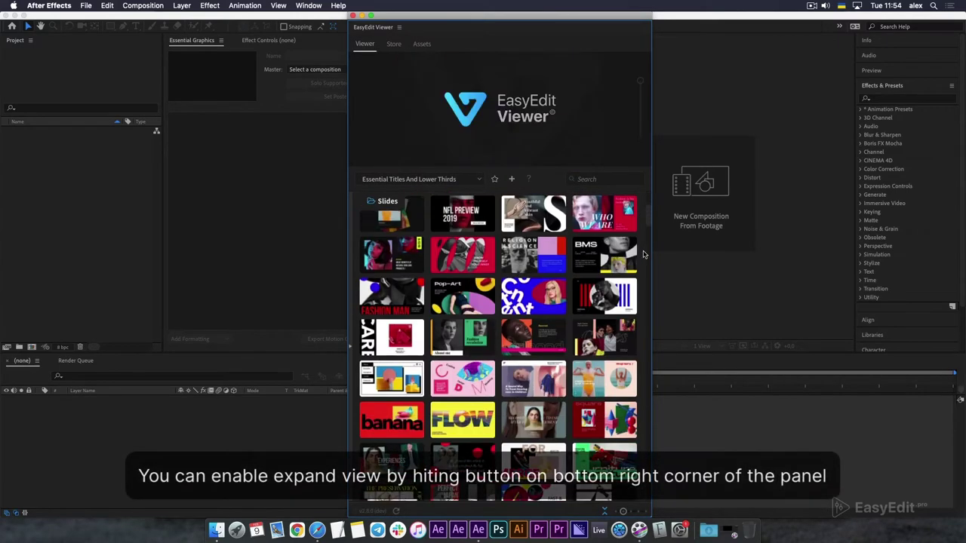
pyautogui.scroll(-15, 641, 266)
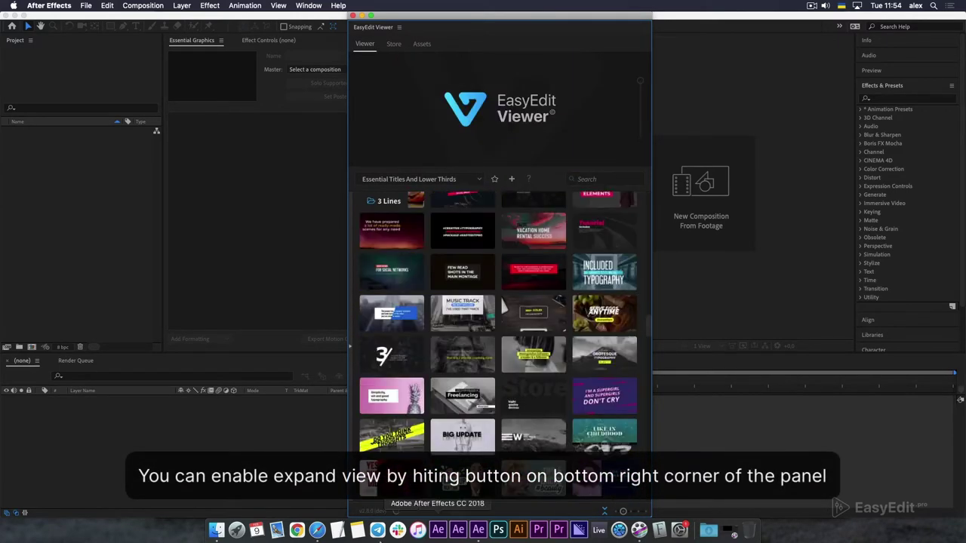
pyautogui.click(317, 531)
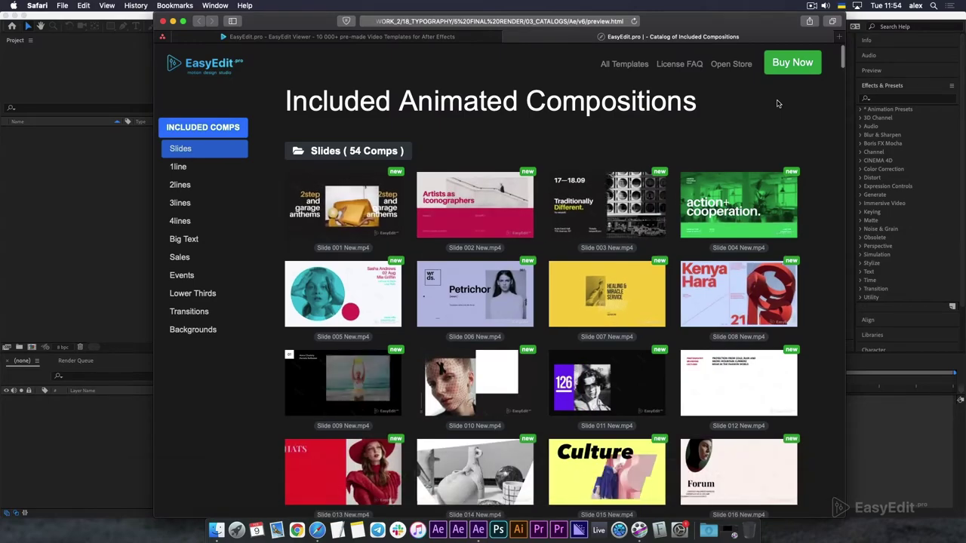
pyautogui.scroll(-3, 778, 100)
pyautogui.scroll(-5, 777, 101)
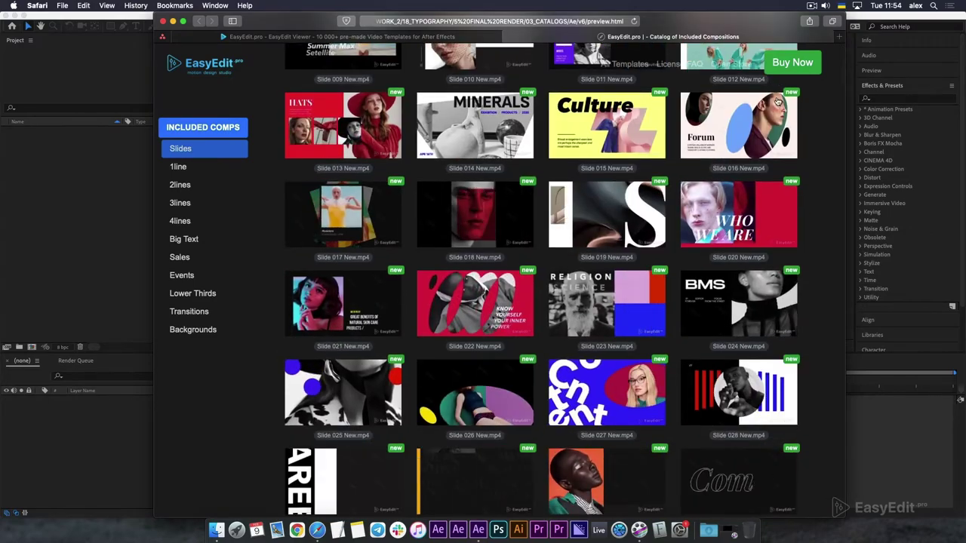
pyautogui.scroll(-2, 774, 104)
pyautogui.scroll(-3, 774, 104)
pyautogui.scroll(-3, 755, 114)
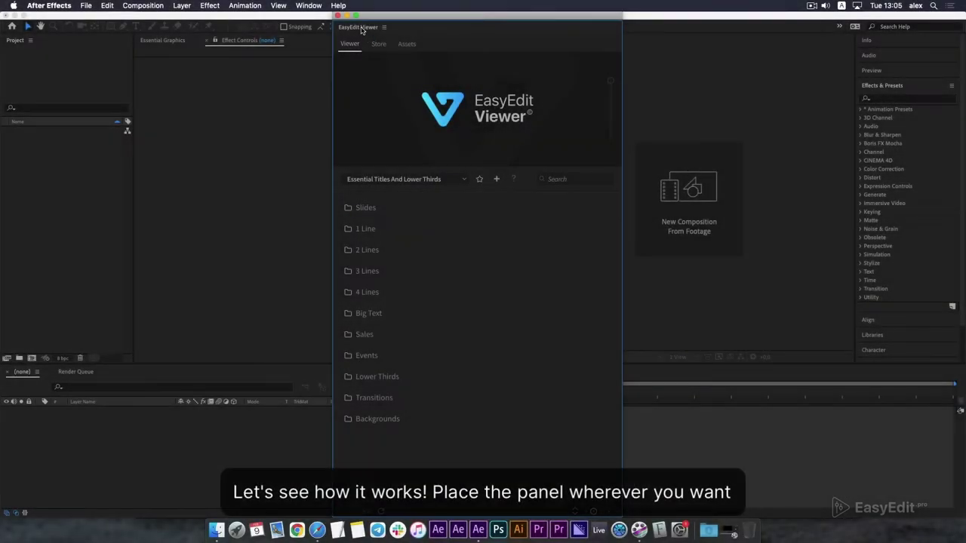
# - Re-dock the EasyEdit Viewer and add the 3 Lines AIN'T NOBODY'S BUSINESS template to favorites
pyautogui.moveTo(338, 39); pyautogui.dragTo(302, 42)
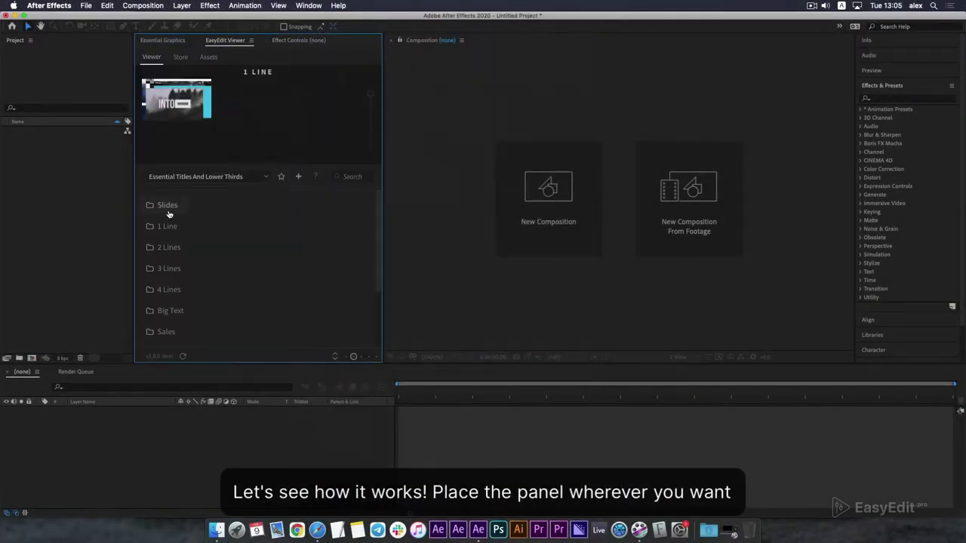
pyautogui.click(169, 268)
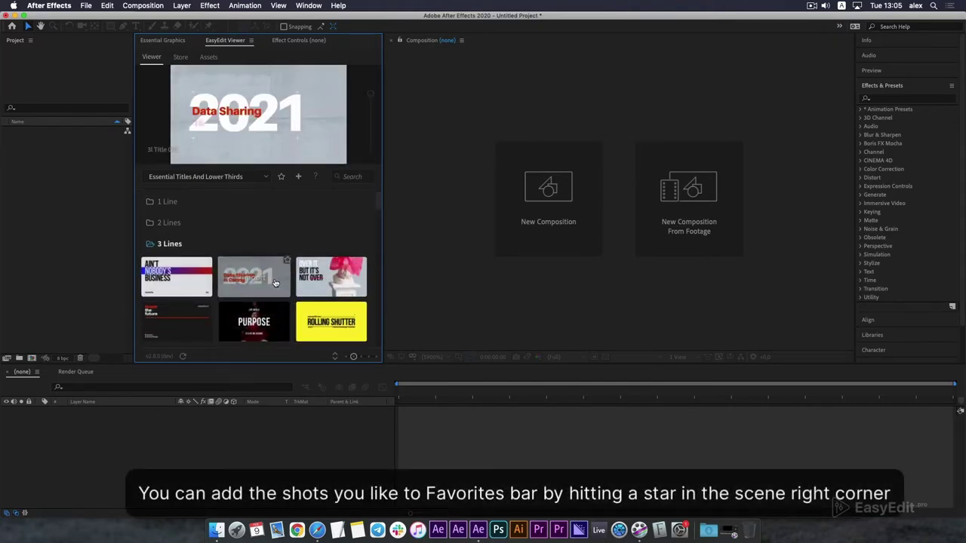
pyautogui.moveTo(202, 289)
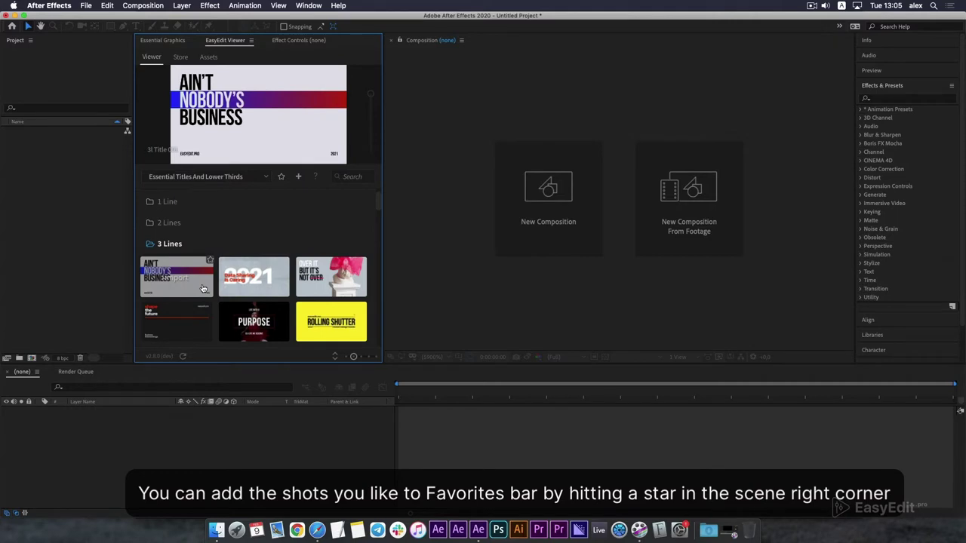
pyautogui.click(211, 261)
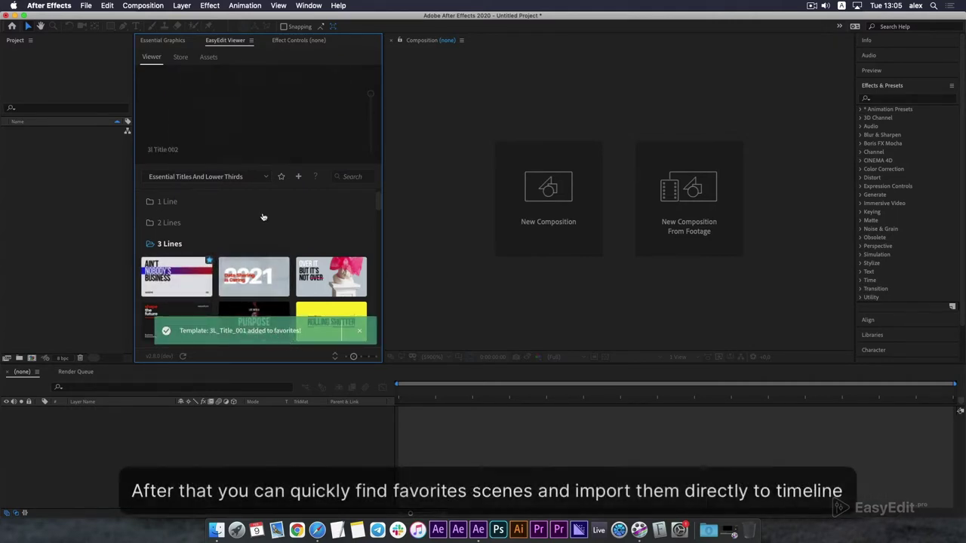
pyautogui.click(281, 177)
pyautogui.moveTo(192, 228)
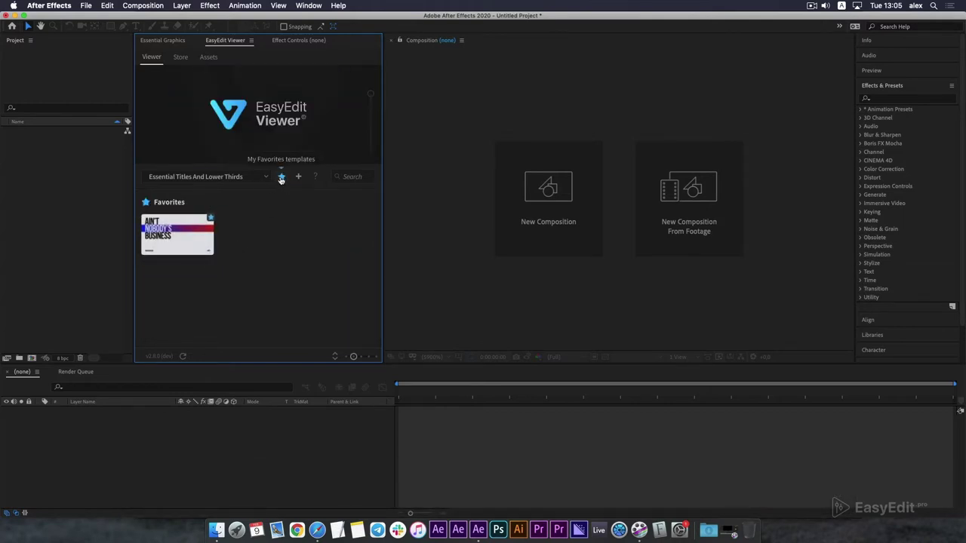
pyautogui.click(280, 177)
pyautogui.scroll(-2, 289, 211)
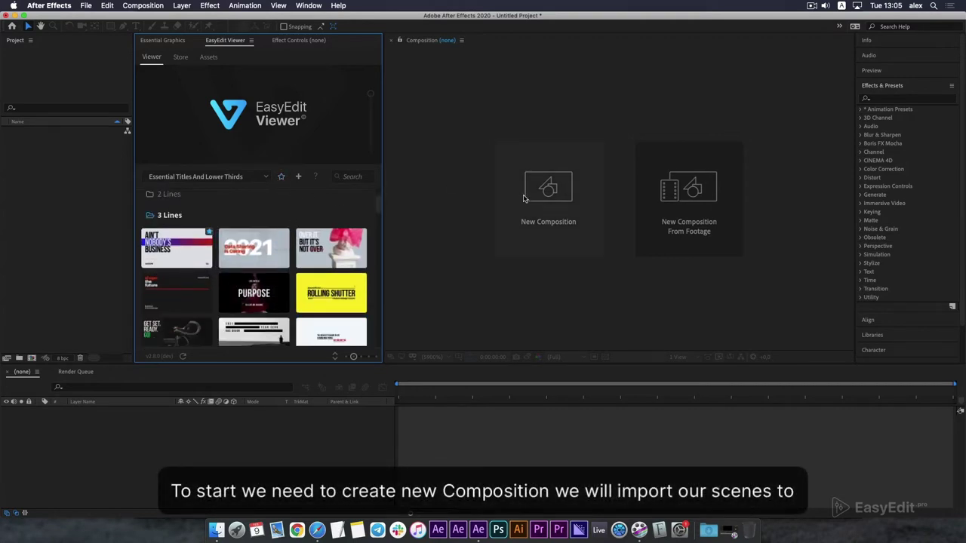
# - Create composition Comp 1 at 1920×1080, 30 fps with a black background
pyautogui.click(151, 6)
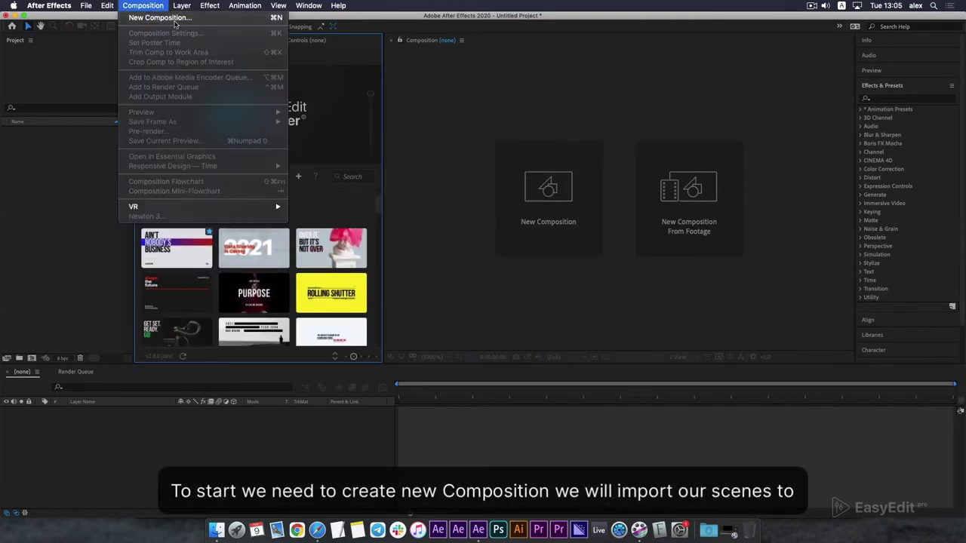
pyautogui.click(174, 19)
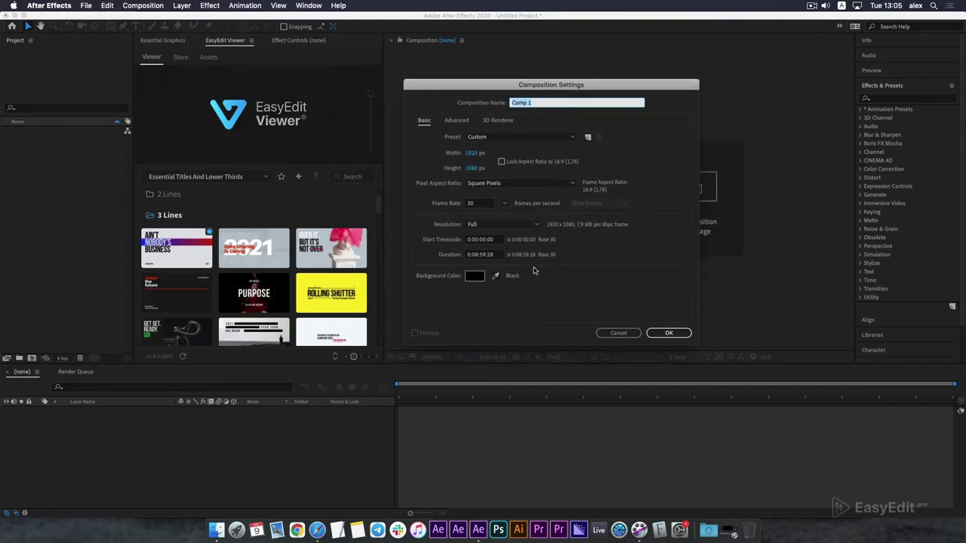
pyautogui.click(671, 333)
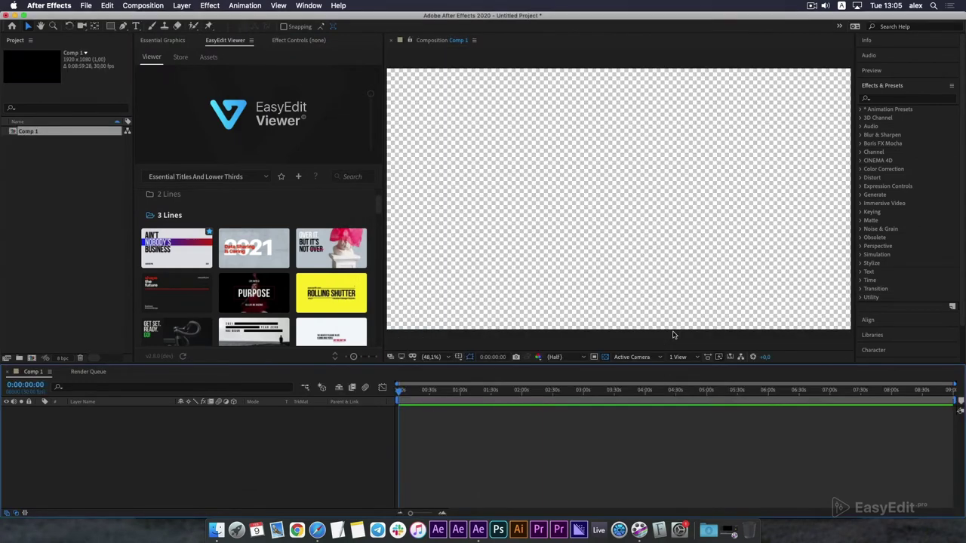
# - Import the AIN'T NOBODY'S BUSINESS template into Comp 1 and zoom the timeline to its opening seconds
pyautogui.moveTo(181, 257)
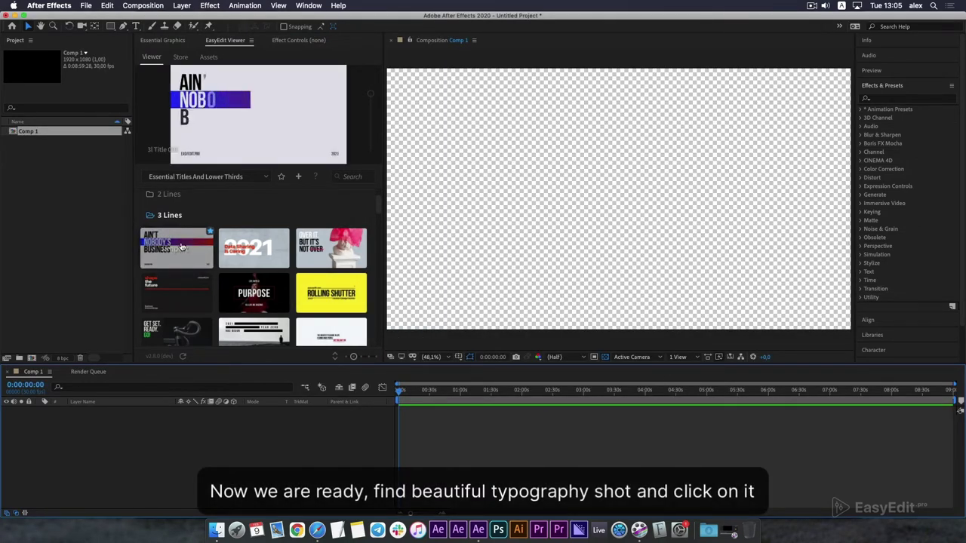
pyautogui.click(179, 256)
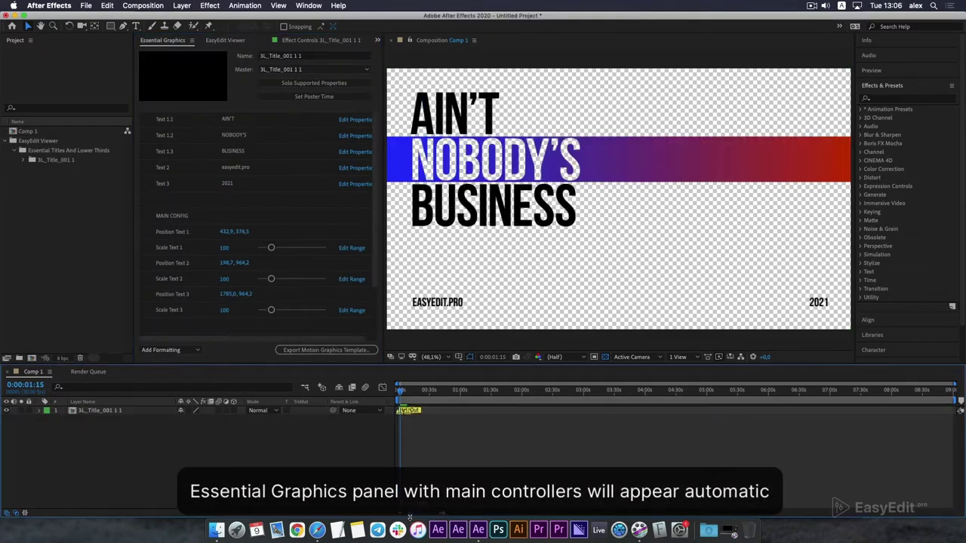
pyautogui.moveTo(401, 514); pyautogui.dragTo(431, 516)
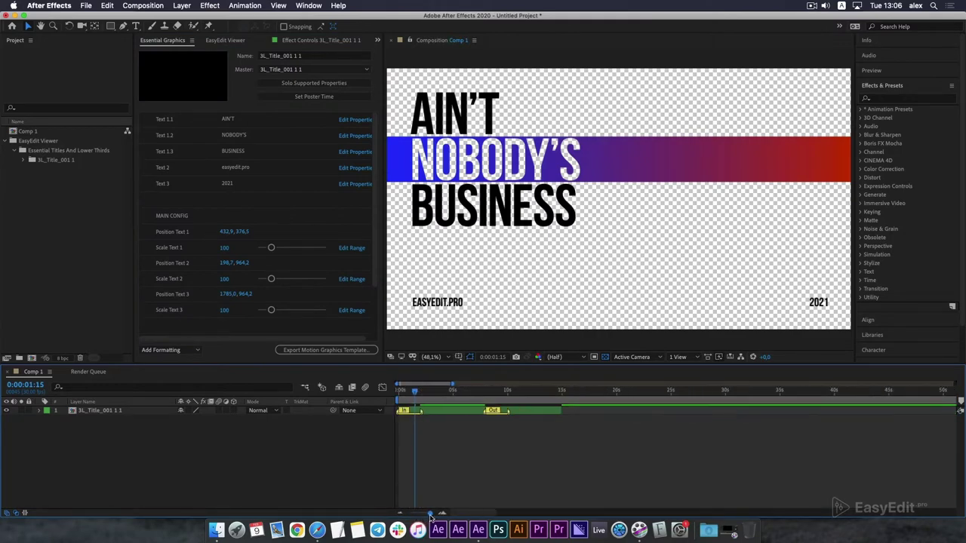
pyautogui.moveTo(416, 390); pyautogui.dragTo(405, 391)
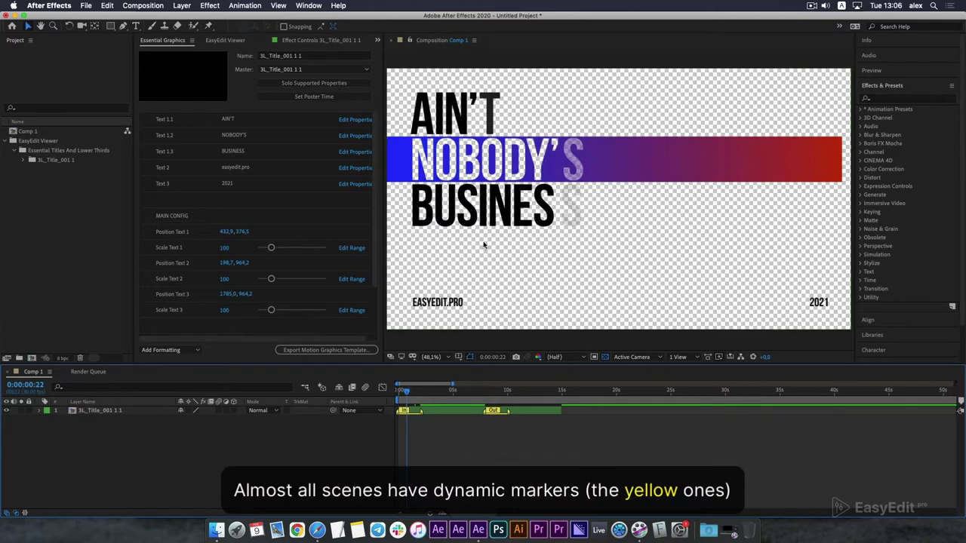
# - Slide the 3L_Title_001 layer later in the timeline so it starts near 10 seconds
pyautogui.click(410, 392)
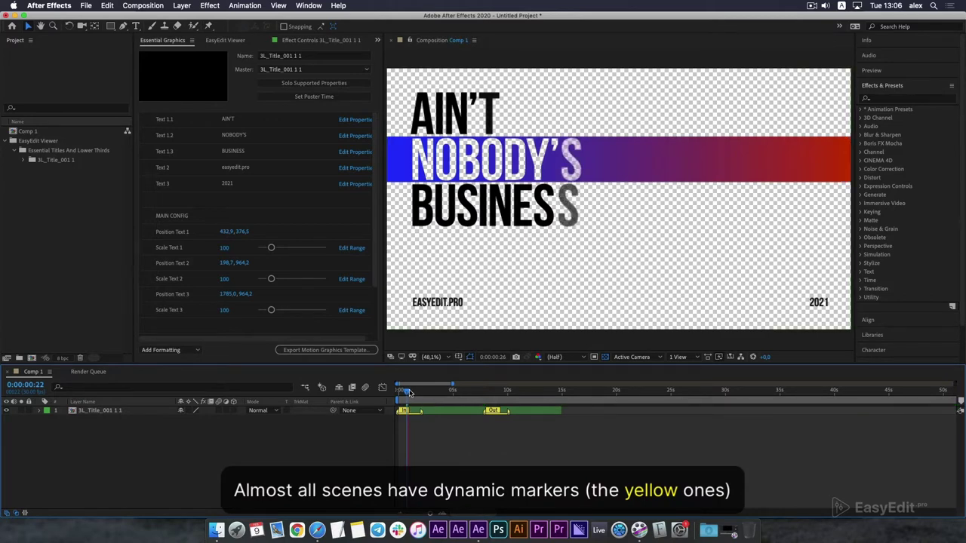
pyautogui.click(439, 390)
pyautogui.moveTo(514, 411); pyautogui.dragTo(601, 410)
pyautogui.moveTo(496, 393); pyautogui.dragTo(573, 392)
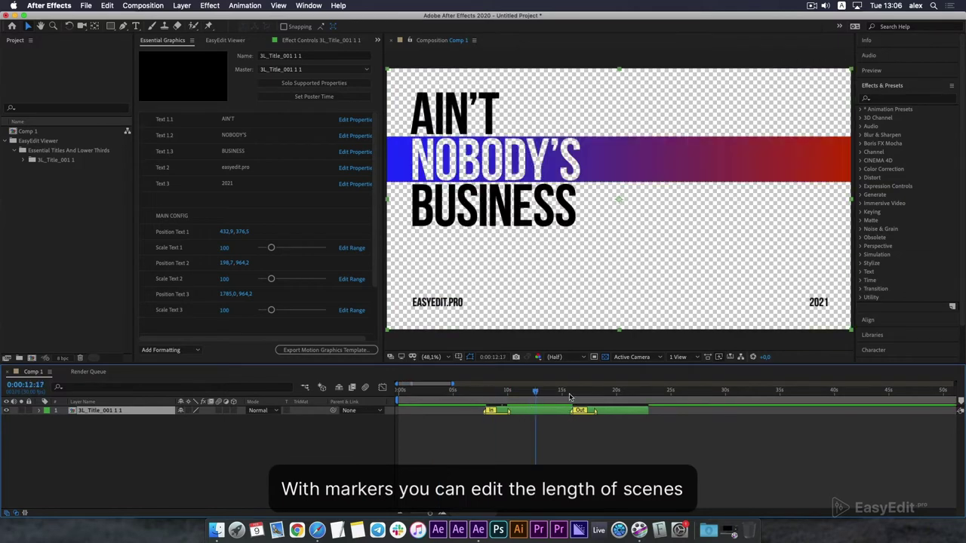
# - Check the title past its end point with the transparency grid toggled, then return to EasyEdit Viewer
pyautogui.click(887, 70)
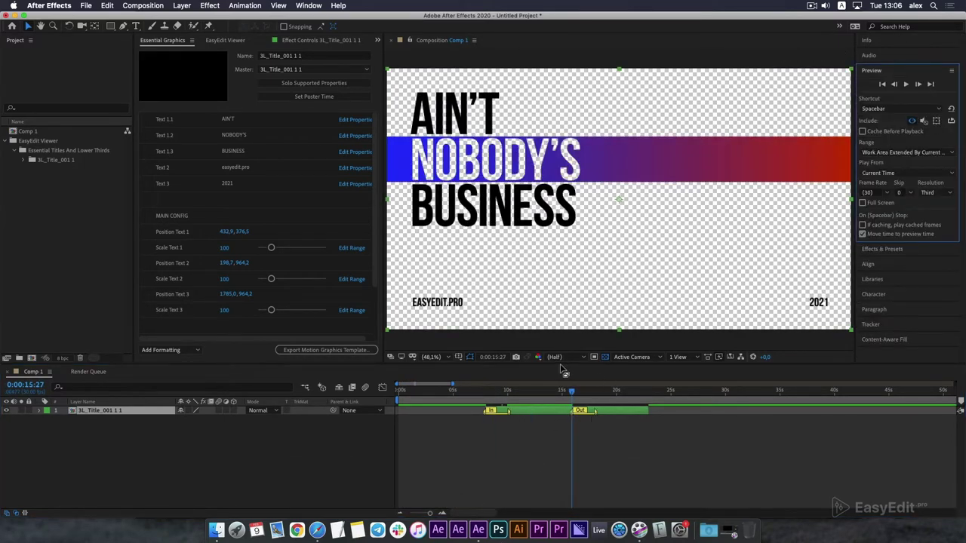
pyautogui.moveTo(575, 398)
pyautogui.mouseDown()
pyautogui.moveTo(593, 396)
pyautogui.moveTo(617, 412)
pyautogui.moveTo(609, 414)
pyautogui.mouseUp()
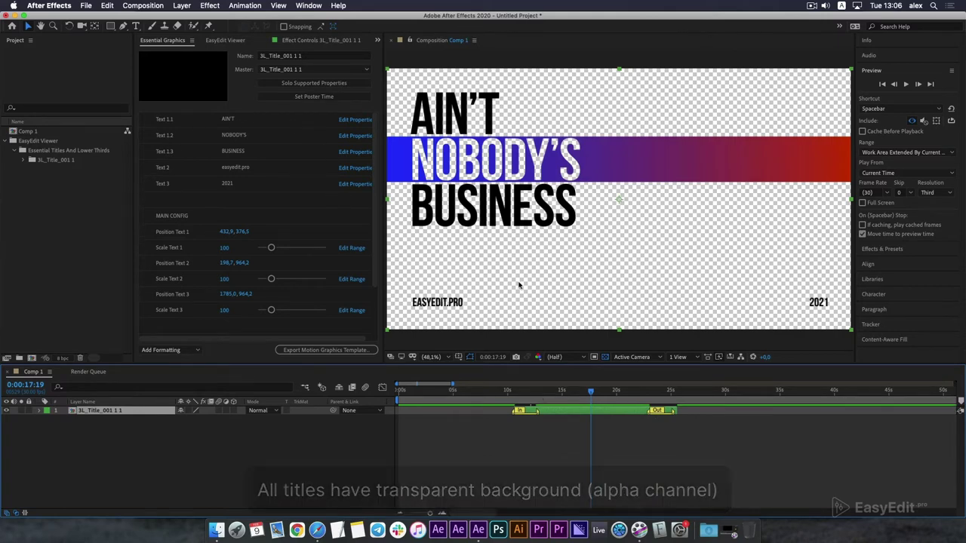
pyautogui.click(605, 358)
pyautogui.click(605, 357)
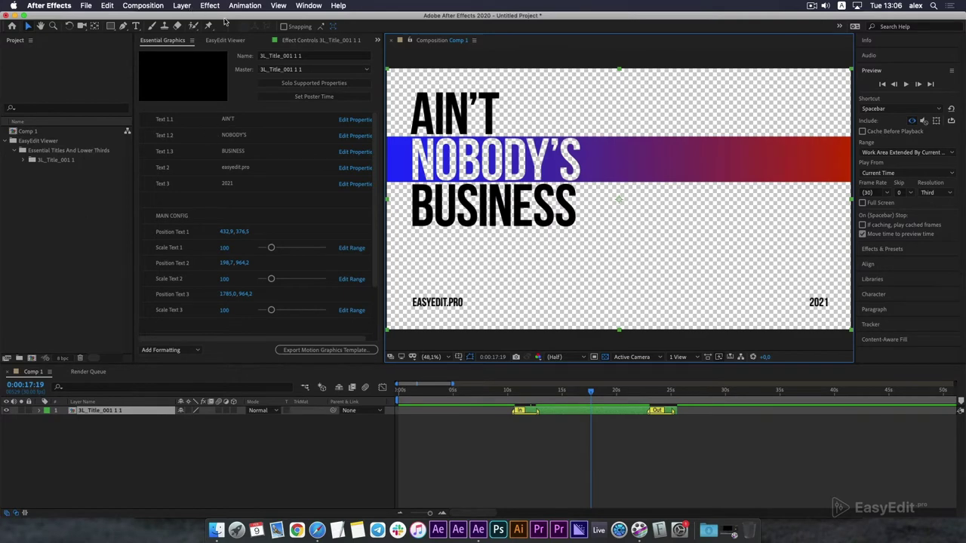
pyautogui.click(235, 41)
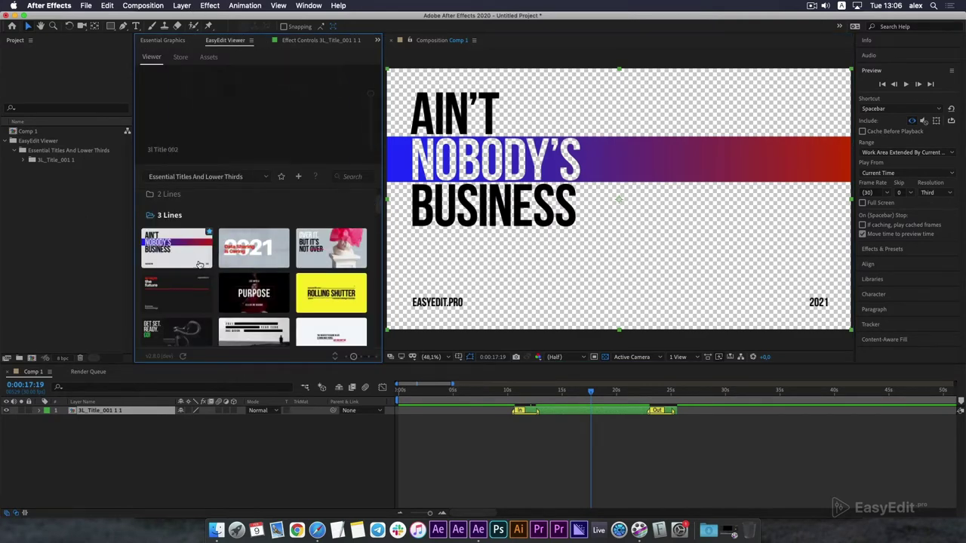
# - Jump to the title's in point and import a solid-colour template from the Backgrounds folder
pyautogui.click(169, 215)
pyautogui.scroll(-1, 233, 315)
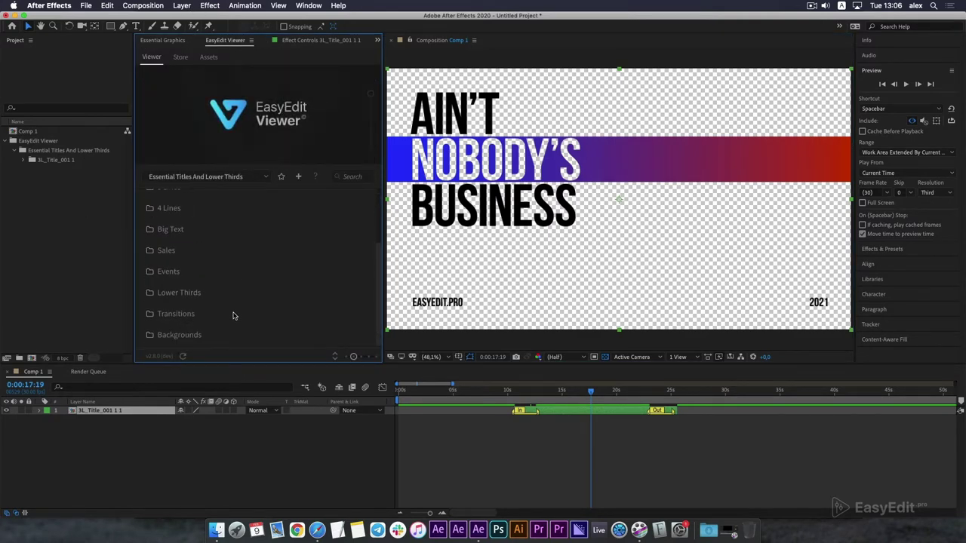
pyautogui.click(175, 337)
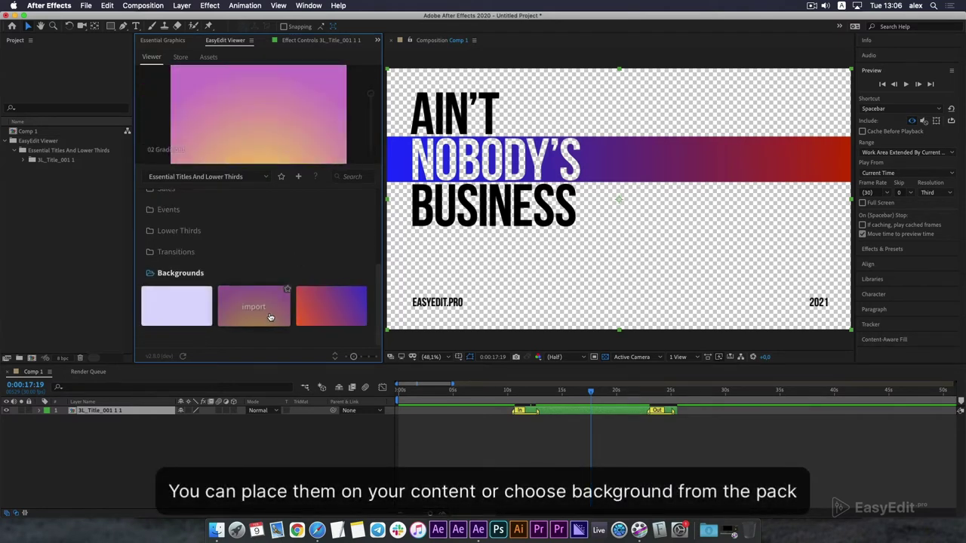
pyautogui.press('i')
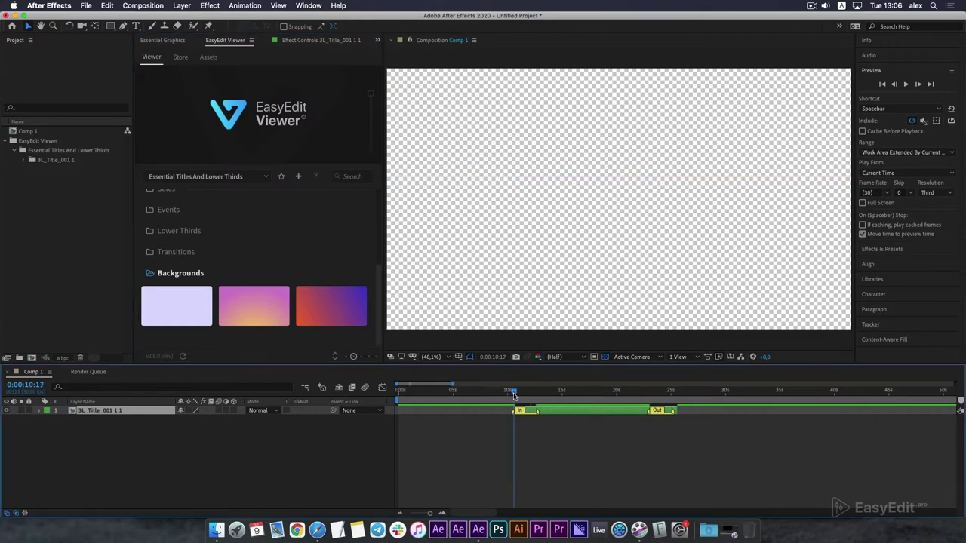
pyautogui.click(186, 323)
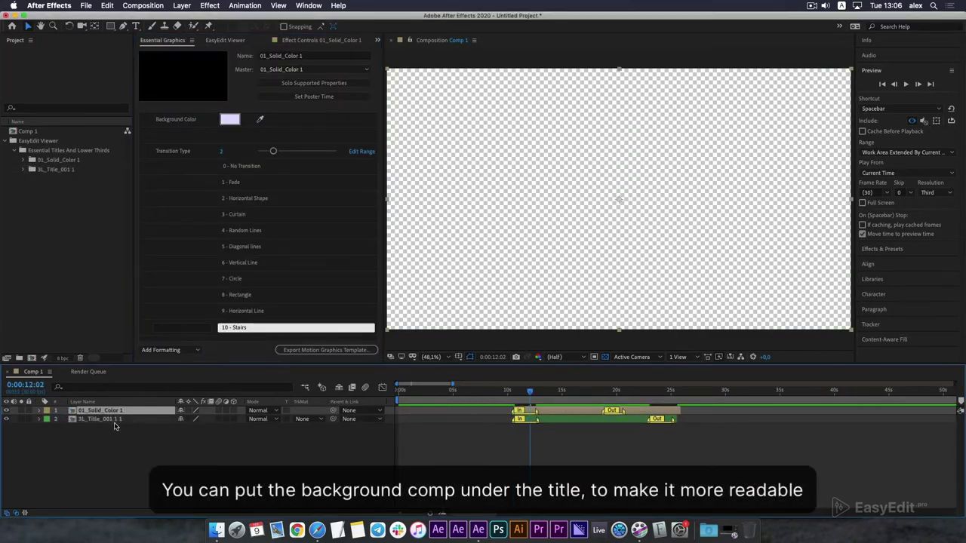
# - Move 01_Solid_Color 1 under the title, make its Background Color white, and set Transition Type to 3
pyautogui.moveTo(110, 419); pyautogui.dragTo(168, 432)
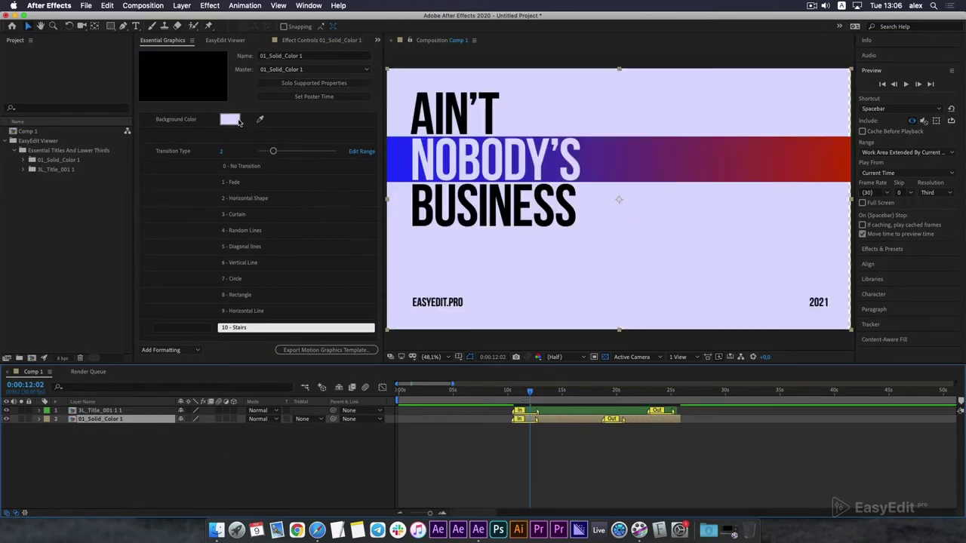
pyautogui.click(237, 120)
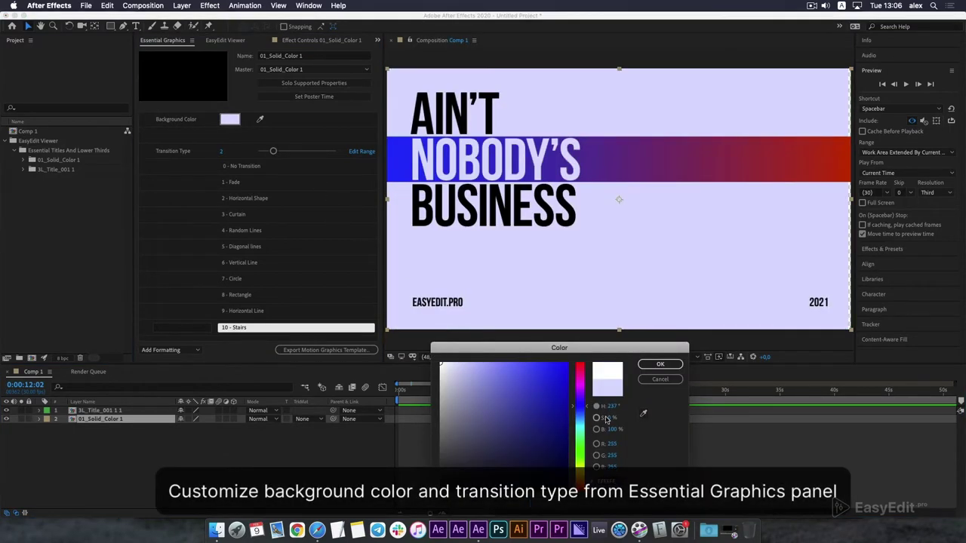
pyautogui.click(657, 364)
pyautogui.moveTo(273, 152); pyautogui.dragTo(283, 151)
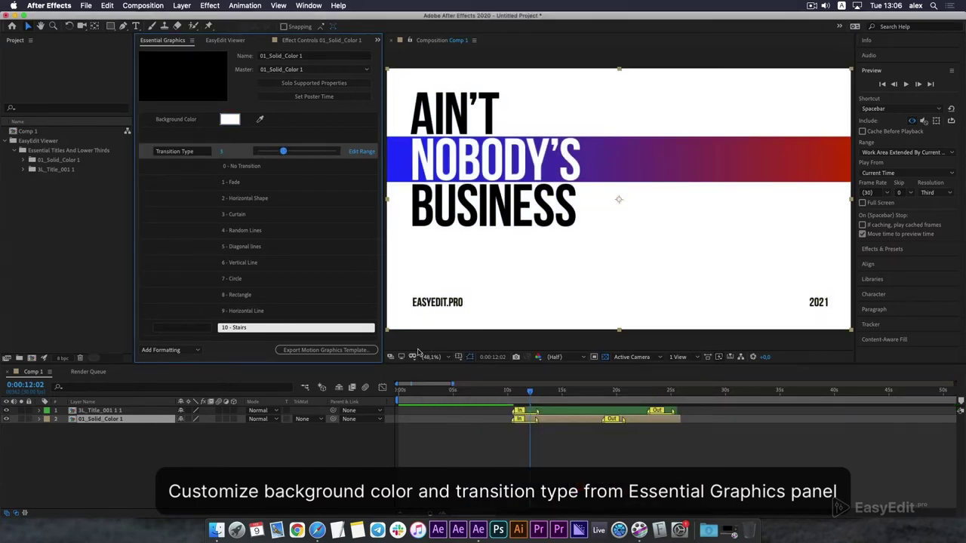
pyautogui.press('space')
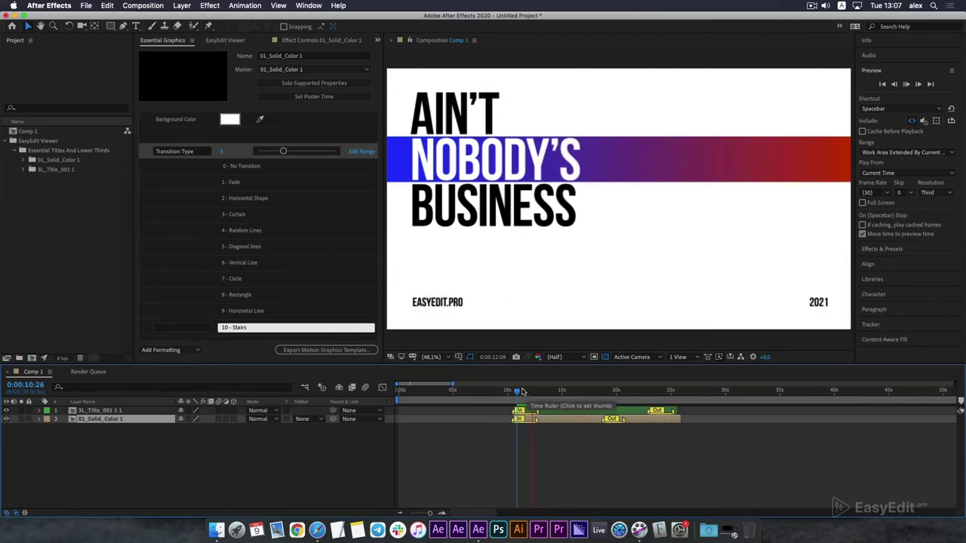
pyautogui.moveTo(522, 392); pyautogui.dragTo(548, 392)
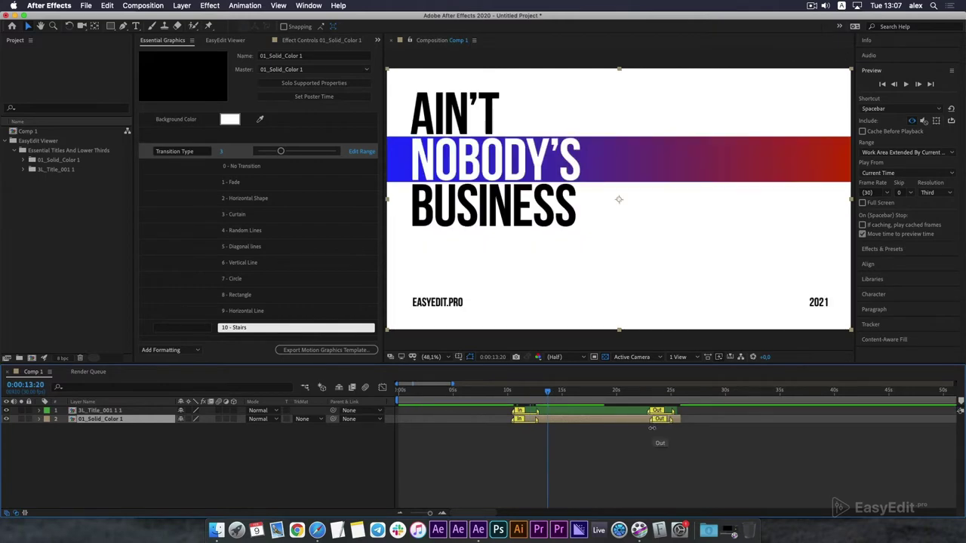
pyautogui.click(582, 396)
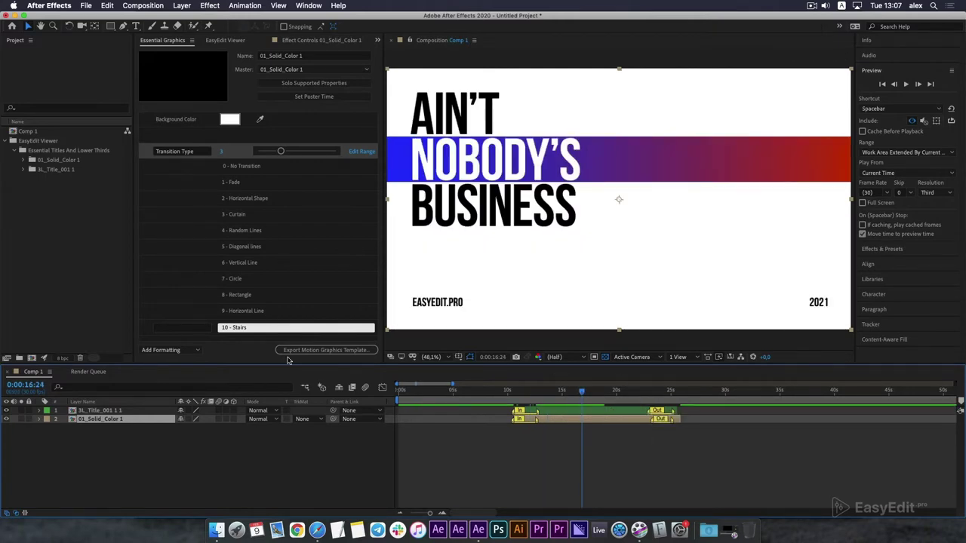
# - Open the title precomp in Essential Graphics and change its lines to TYPE, ANYTHING, YOU WANT HERE
pyautogui.doubleClick(112, 410)
pyautogui.rightClick(156, 404)
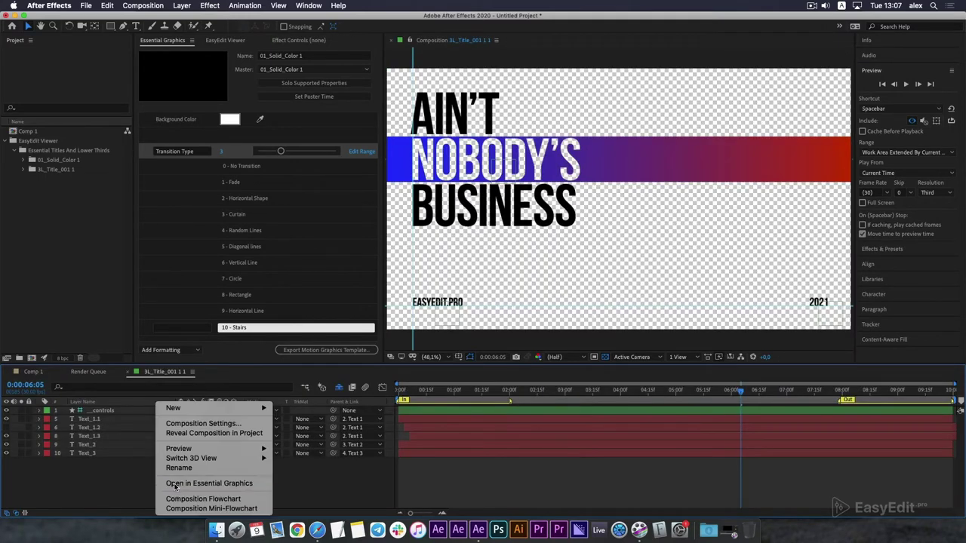
pyautogui.click(175, 484)
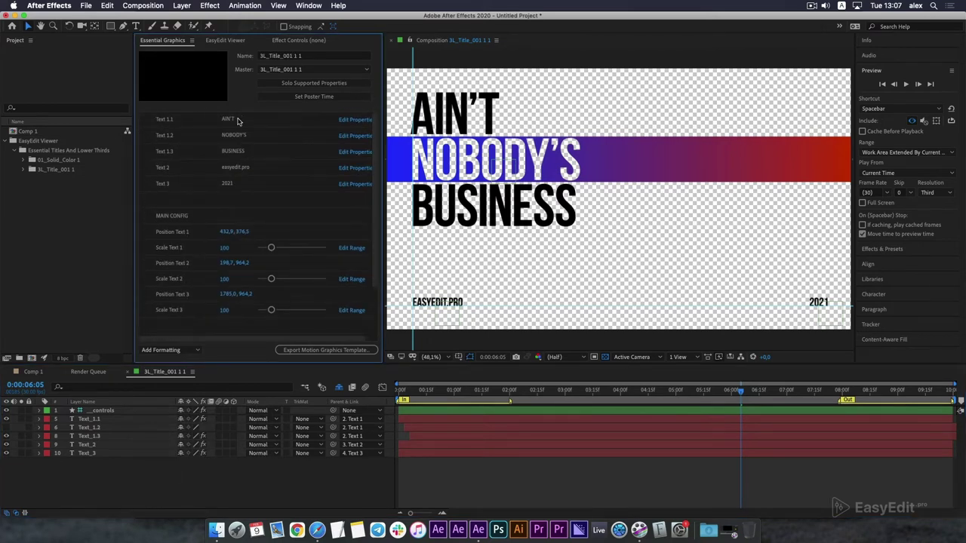
pyautogui.click(178, 119)
pyautogui.write('TYPE')
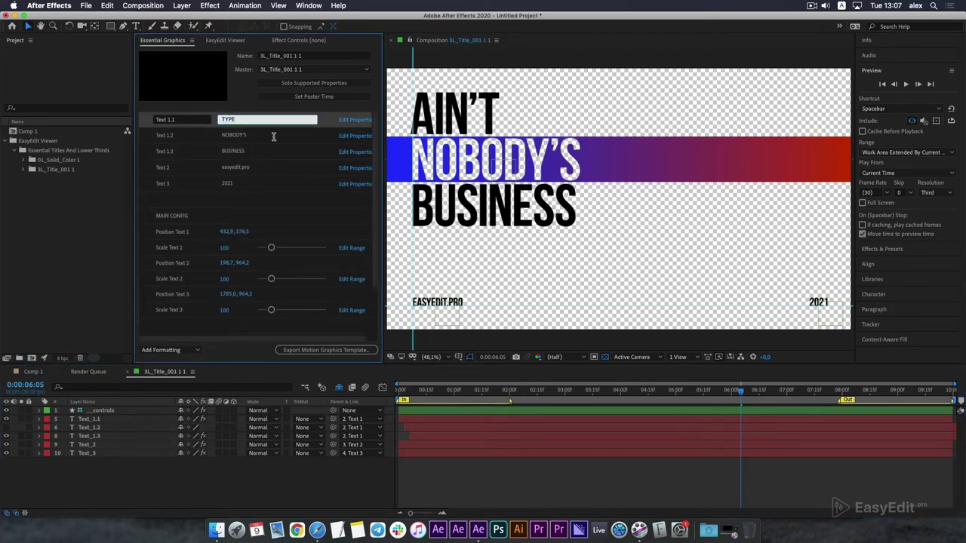
pyautogui.click(199, 134)
pyautogui.write('ANYTHING')
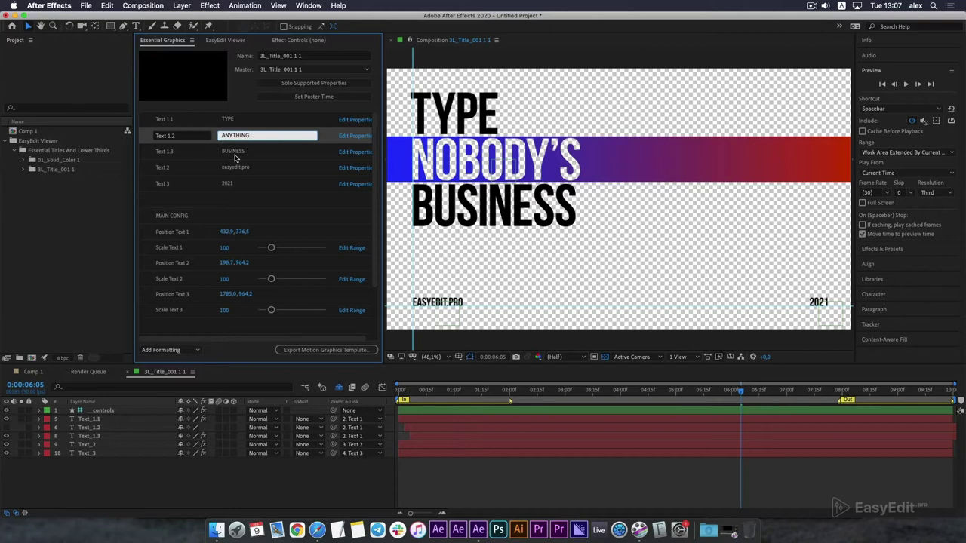
pyautogui.click(235, 155)
pyautogui.write('YOU WANT HERE')
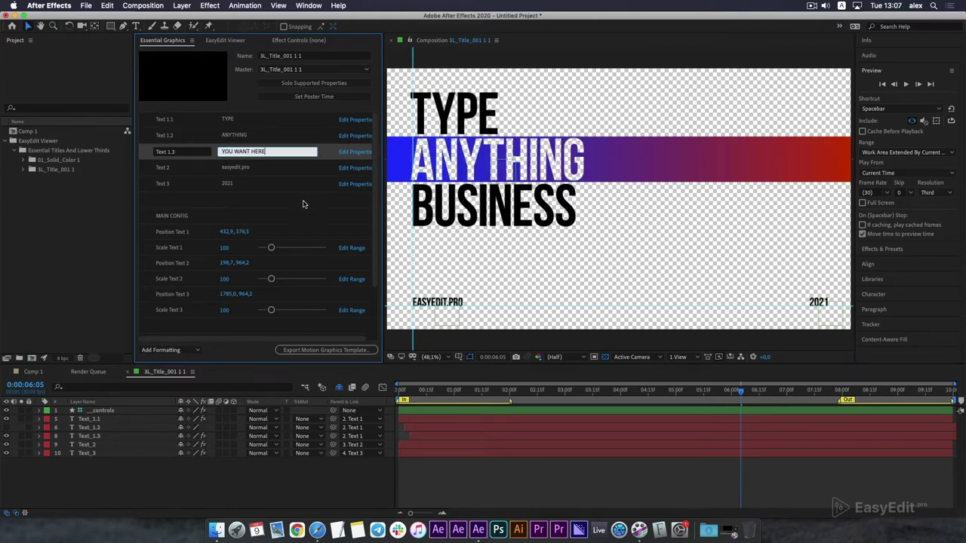
pyautogui.scroll(-3, 375, 212)
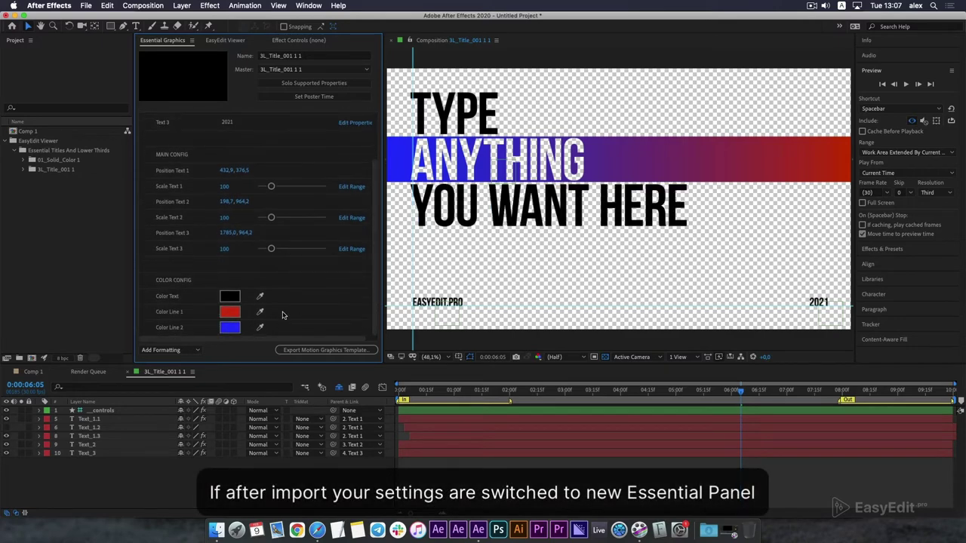
# - Set the title's Color Line 1 to cyan and Color Line 2 to magenta
pyautogui.click(231, 312)
pyautogui.moveTo(581, 348)
pyautogui.mouseDown()
pyautogui.moveTo(393, 266)
pyautogui.moveTo(489, 240)
pyautogui.moveTo(487, 314)
pyautogui.moveTo(488, 260)
pyautogui.mouseUp()
pyautogui.click(573, 256)
pyautogui.click(230, 327)
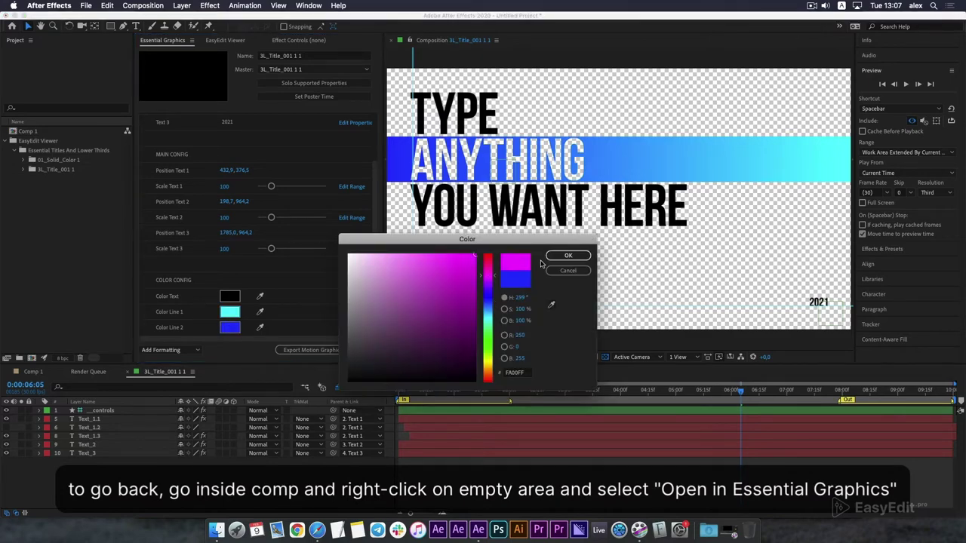
pyautogui.click(551, 258)
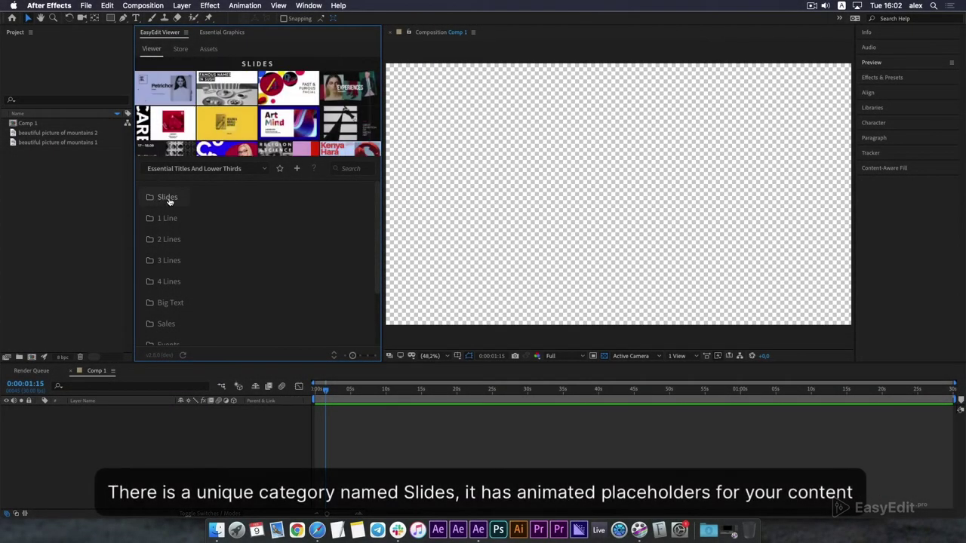
# - Preview the Slides templates and import Traditionally Different (Slide_003) into Comp 1
pyautogui.click(168, 198)
pyautogui.moveTo(175, 229)
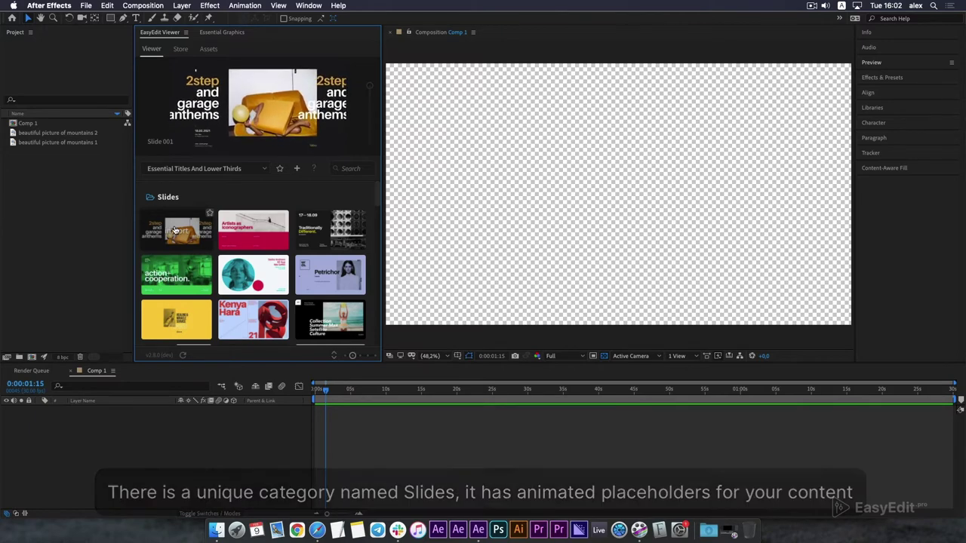
pyautogui.moveTo(237, 232)
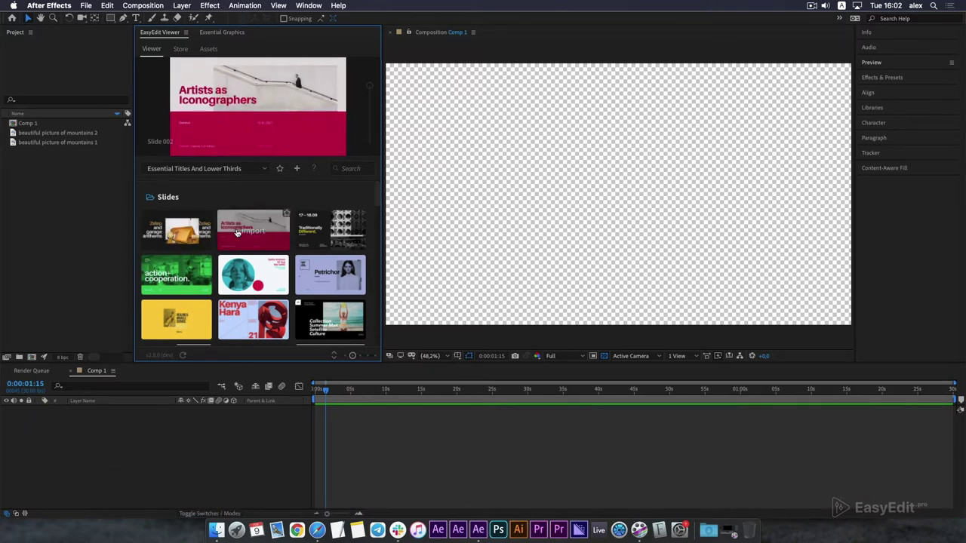
pyautogui.moveTo(199, 276)
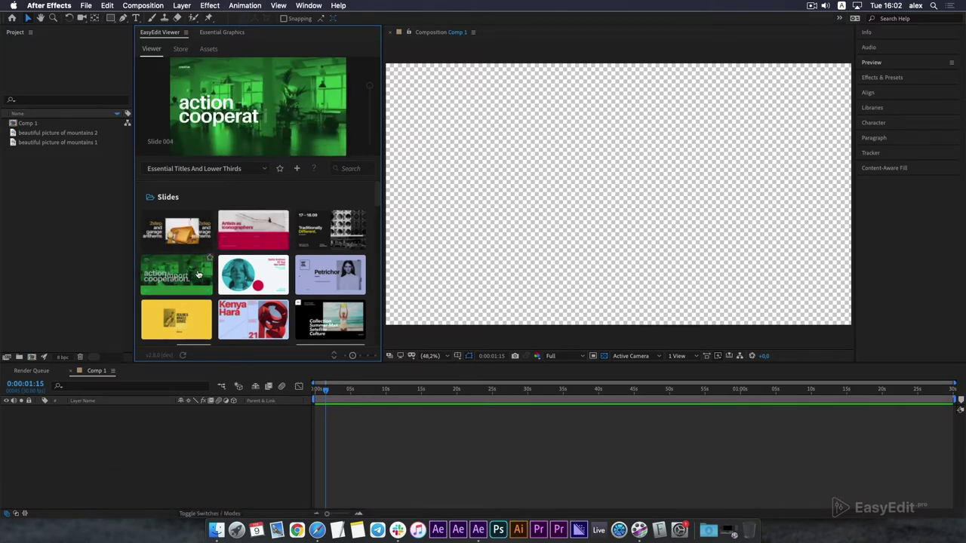
pyautogui.moveTo(341, 236)
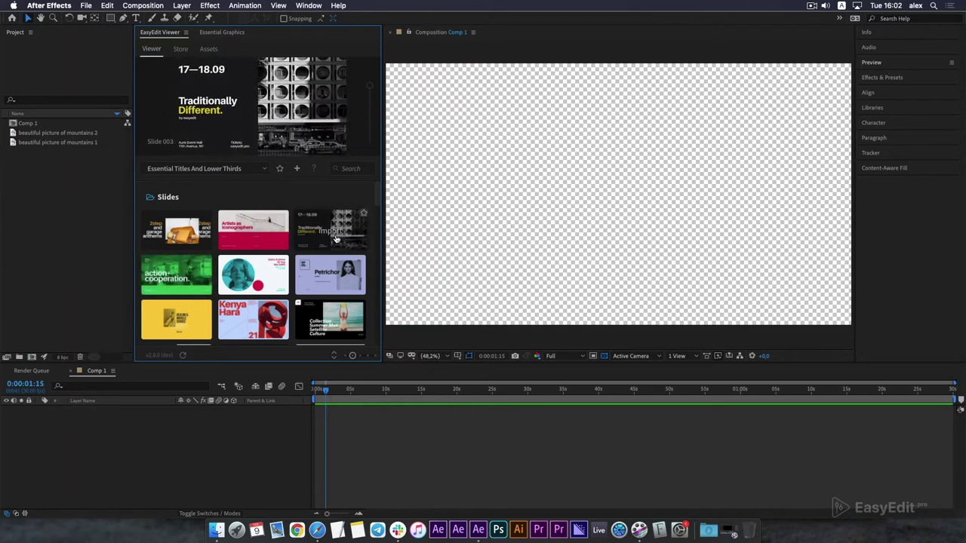
pyautogui.click(335, 240)
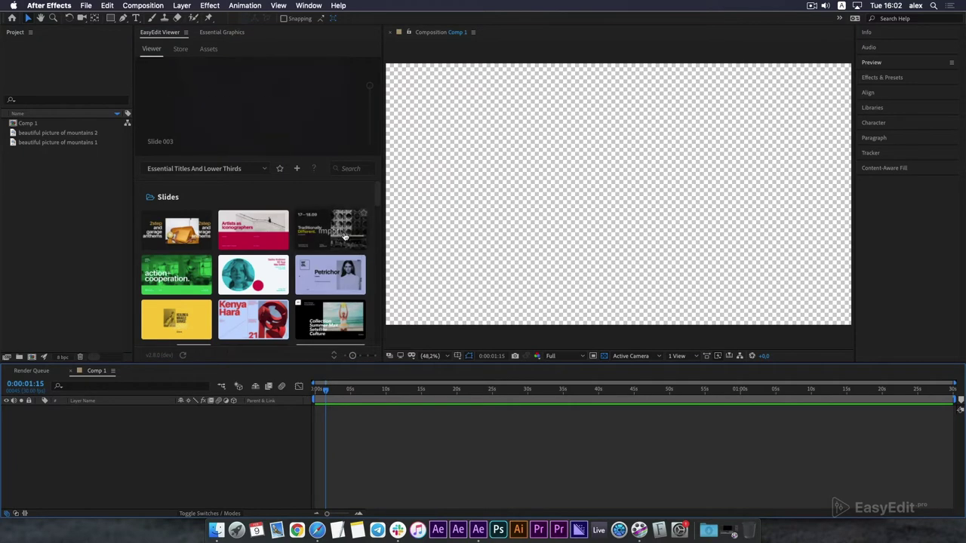
# - Scrub through the Slide_003 1 intro and outro animation, then return to the EasyEdit Viewer
pyautogui.click(317, 391)
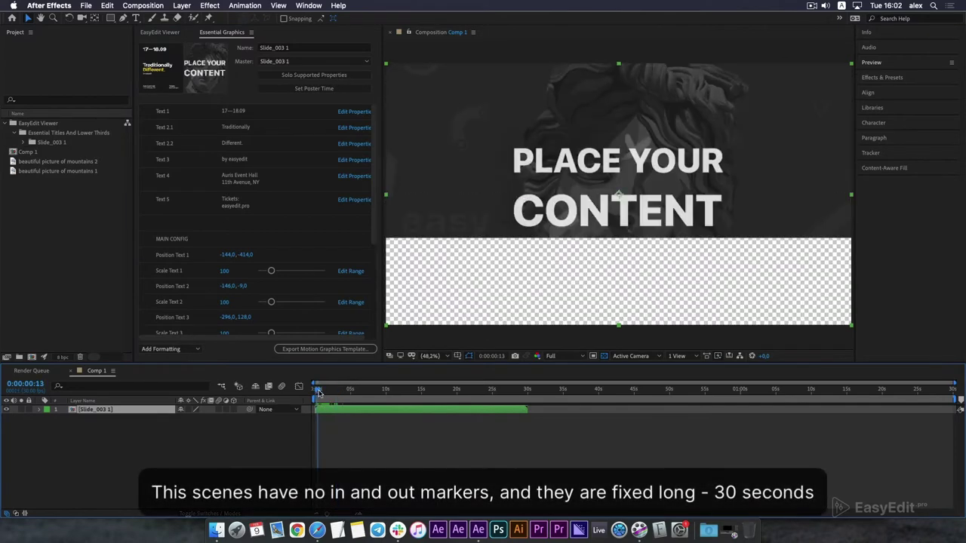
pyautogui.moveTo(318, 391); pyautogui.dragTo(347, 390)
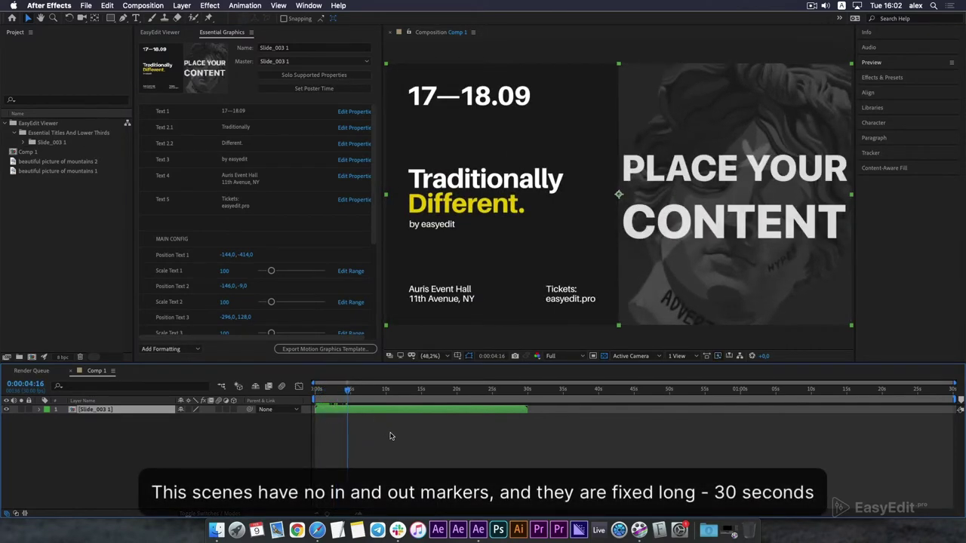
pyautogui.moveTo(349, 392); pyautogui.dragTo(352, 390)
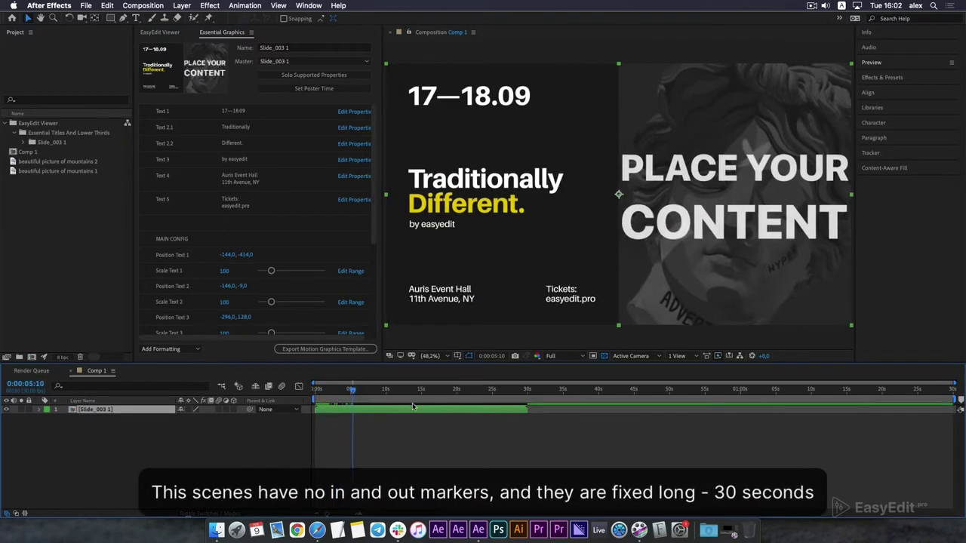
pyautogui.moveTo(533, 393); pyautogui.dragTo(475, 412)
pyautogui.moveTo(528, 392)
pyautogui.mouseDown()
pyautogui.moveTo(317, 392)
pyautogui.moveTo(384, 391)
pyautogui.mouseUp()
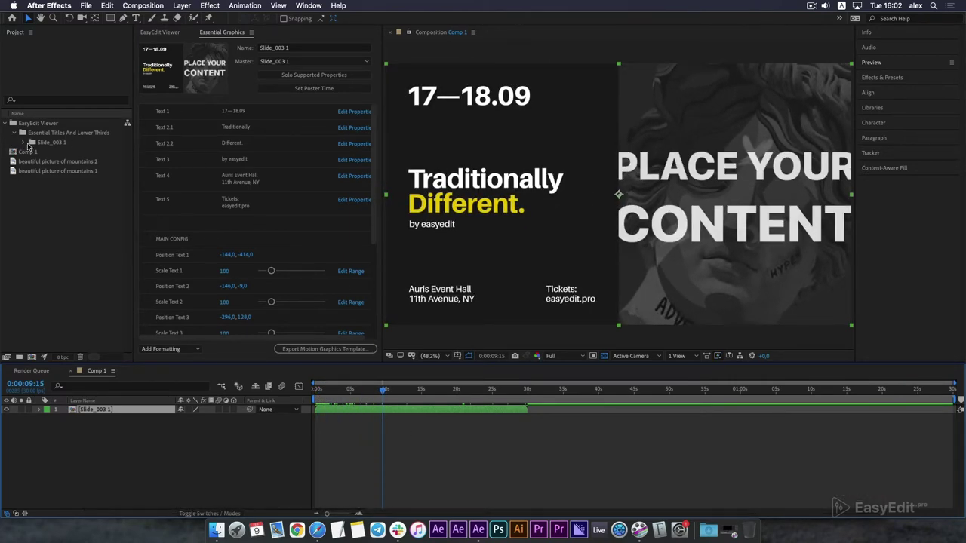
pyautogui.click(161, 32)
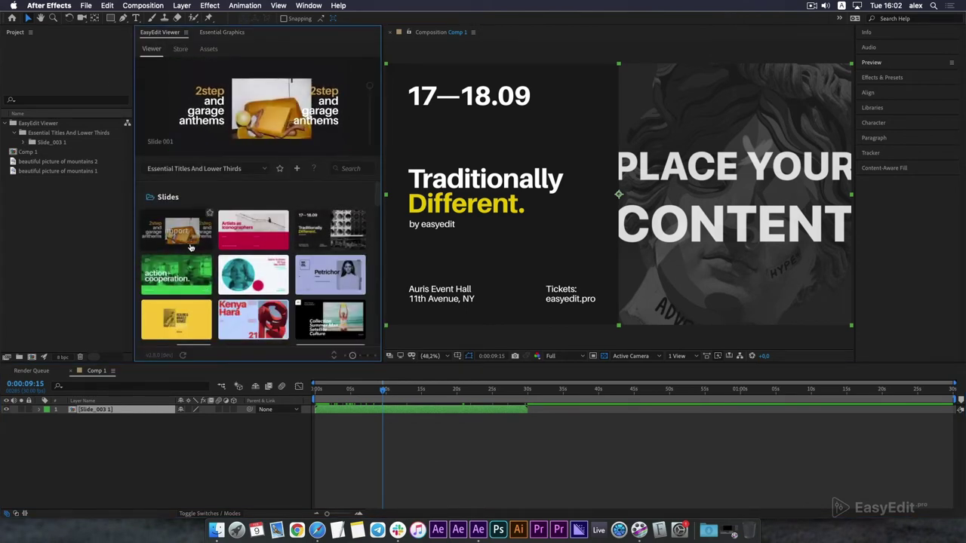
# - Import the Artists as Iconographers slide (Slide_002) and preview the transition between slides
pyautogui.click(242, 243)
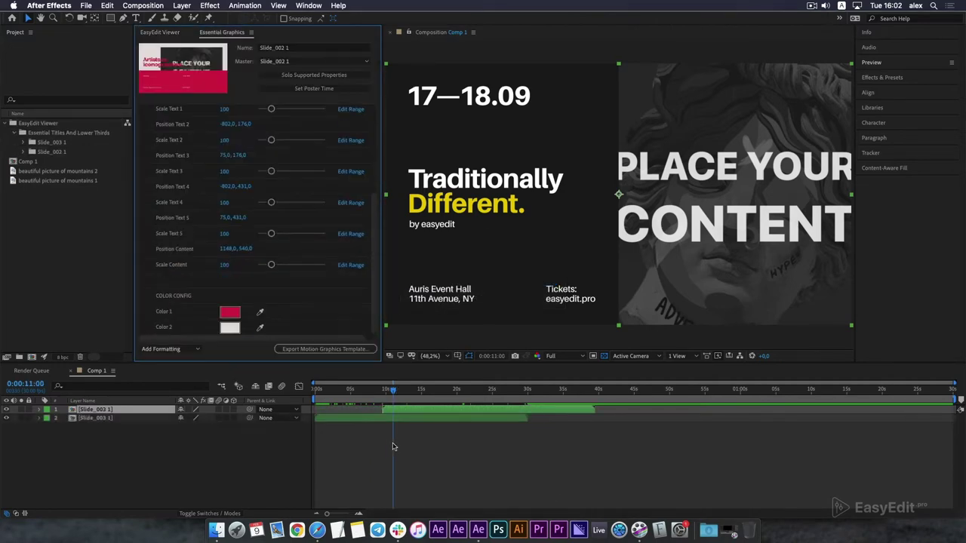
pyautogui.click(384, 390)
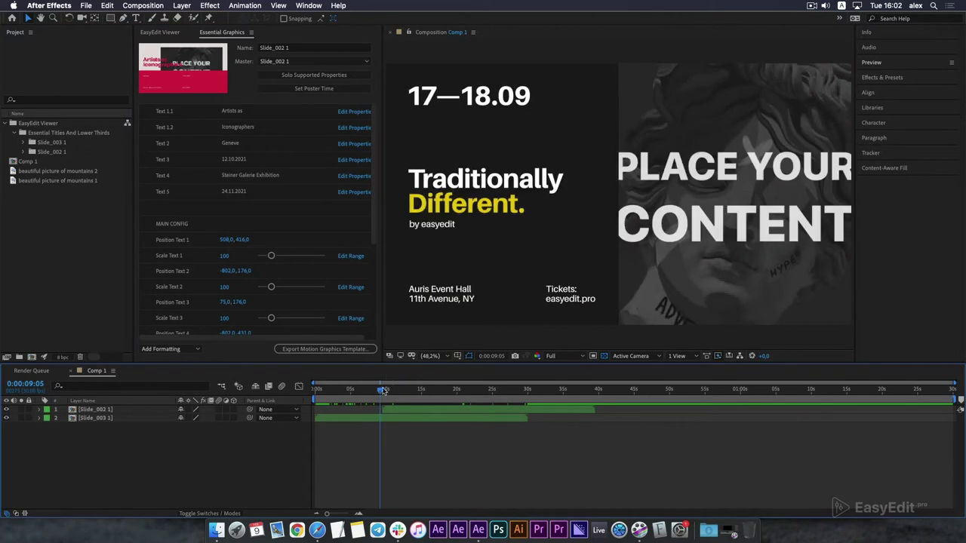
pyautogui.press('space')
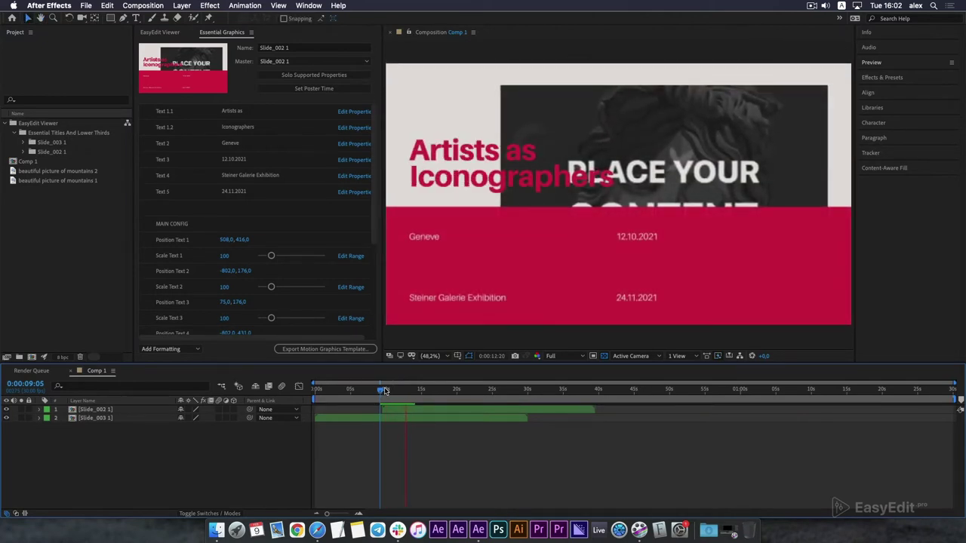
pyautogui.click(350, 391)
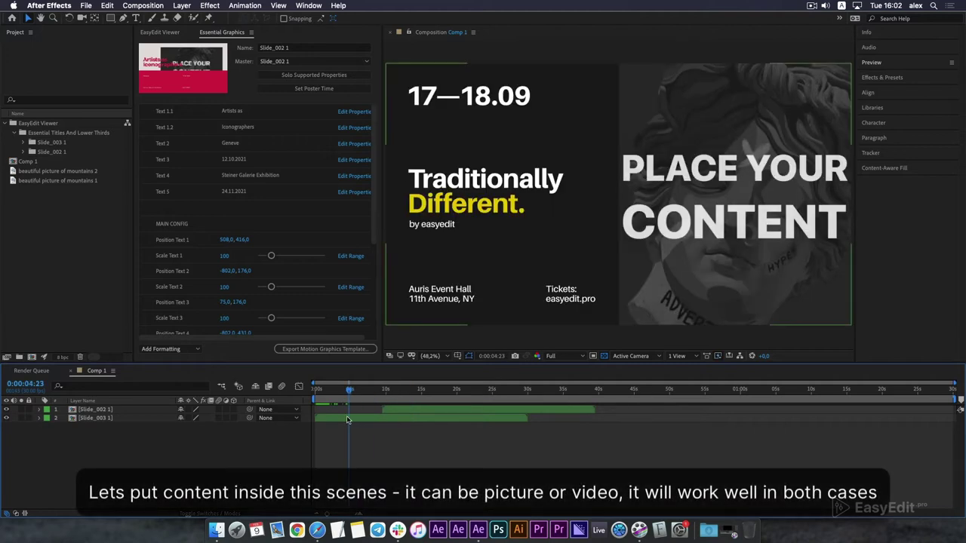
# - Open the Slide_003 1 composition in Essential Graphics and select its Placeholder layer
pyautogui.click(348, 420)
pyautogui.doubleClick(335, 420)
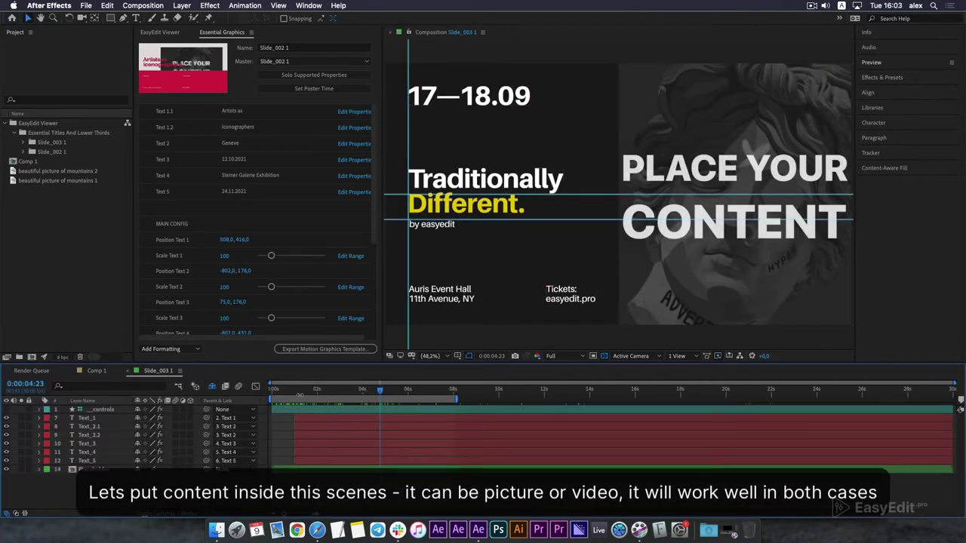
pyautogui.rightClick(233, 505)
pyautogui.rightClick(232, 504)
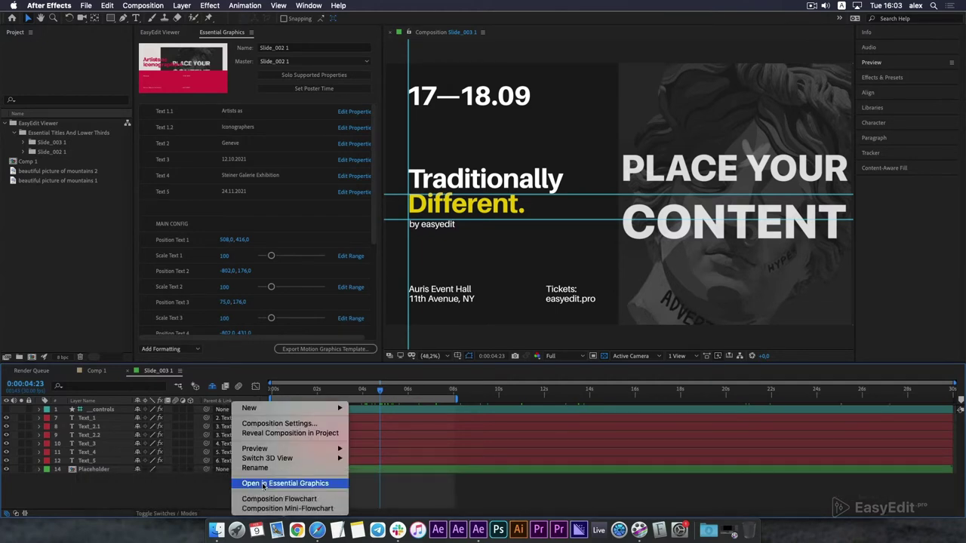
pyautogui.click(262, 484)
pyautogui.scroll(-1, 372, 118)
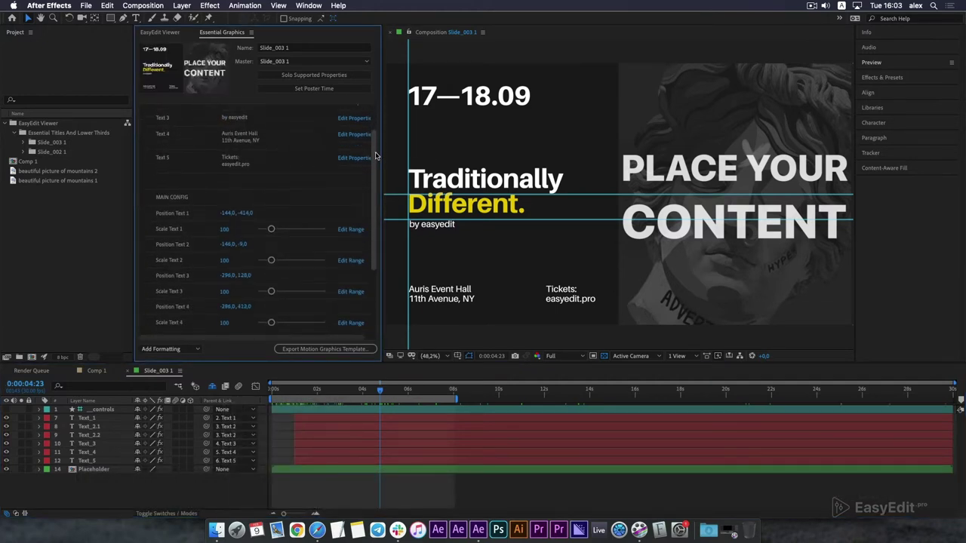
pyautogui.scroll(-3, 372, 119)
pyautogui.scroll(-2, 372, 118)
pyautogui.click(97, 470)
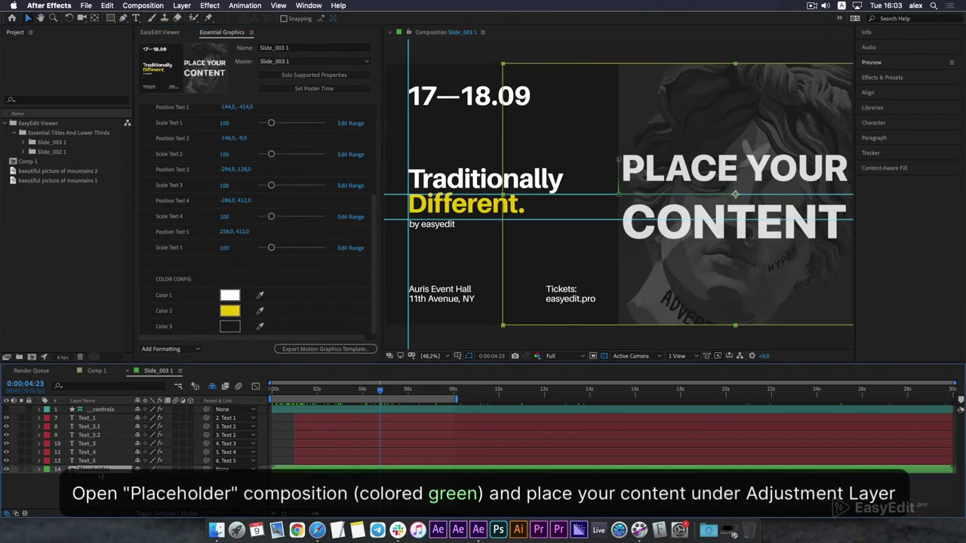
# - In the Placeholder composition, swap placeholder 16x9.png for 'beautiful picture of mountains 1'
pyautogui.doubleClick(103, 470)
pyautogui.click(92, 172)
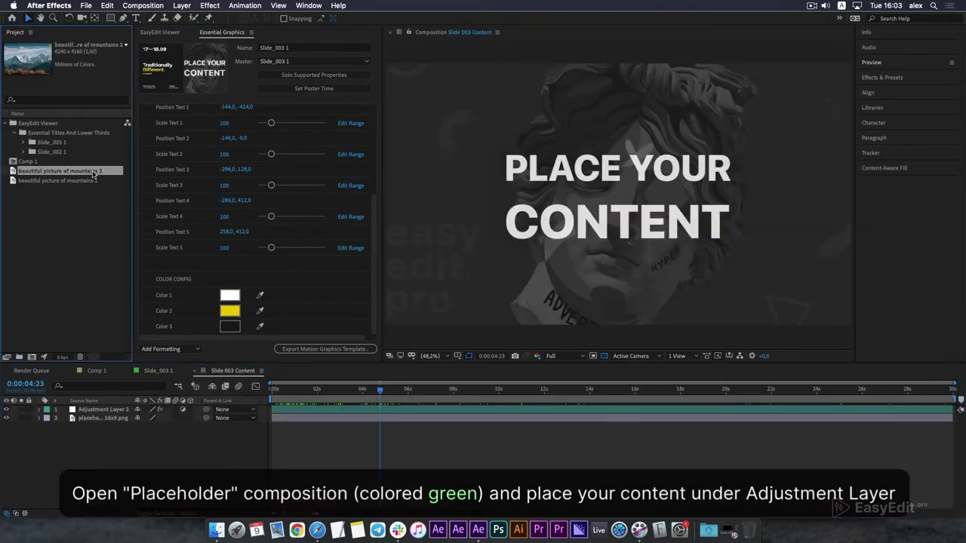
pyautogui.click(98, 182)
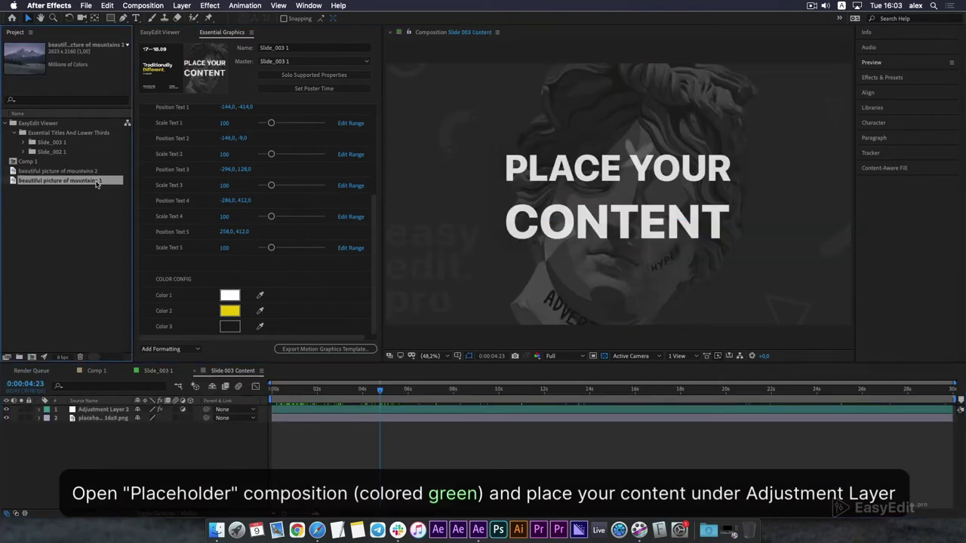
pyautogui.moveTo(117, 420); pyautogui.dragTo(117, 421)
pyautogui.click(115, 427)
pyautogui.press('Delete')
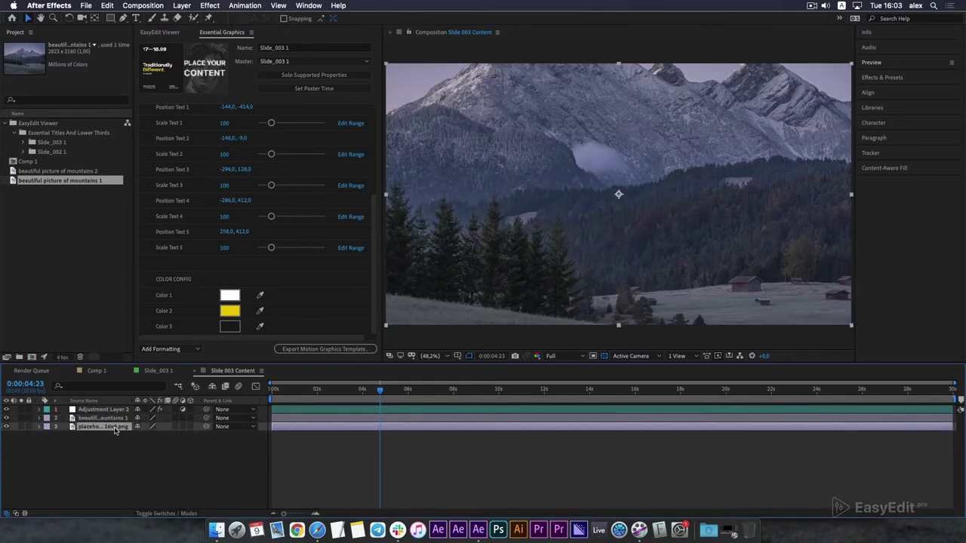
pyautogui.moveTo(131, 401); pyautogui.dragTo(193, 400)
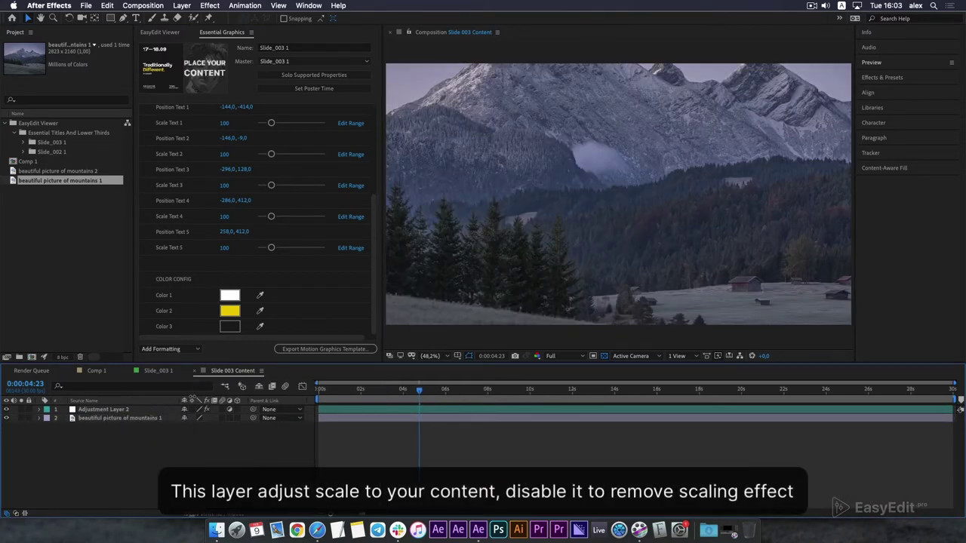
# - Preview the mountain photo across the Slide_003 1 timeline, then go back to Comp 1
pyautogui.click(107, 411)
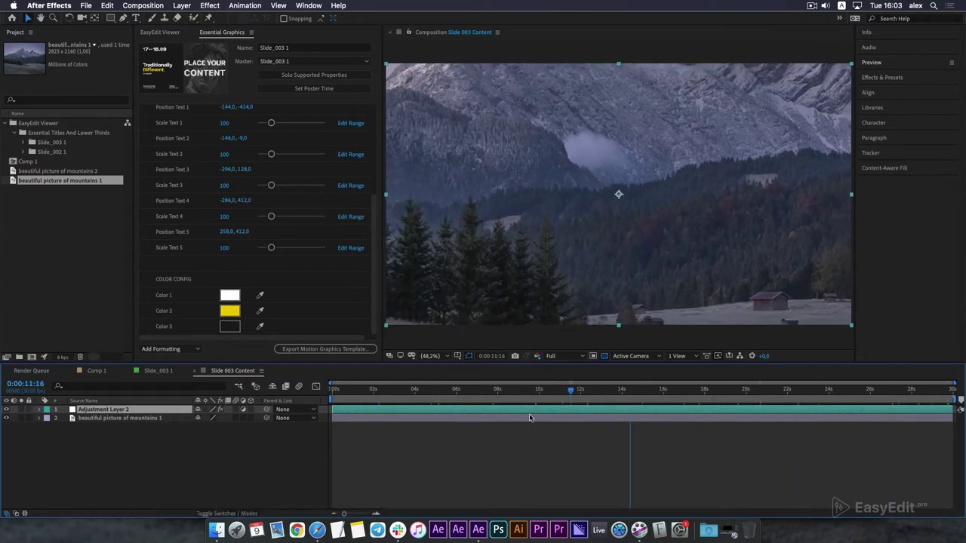
pyautogui.press('space')
pyautogui.click(105, 447)
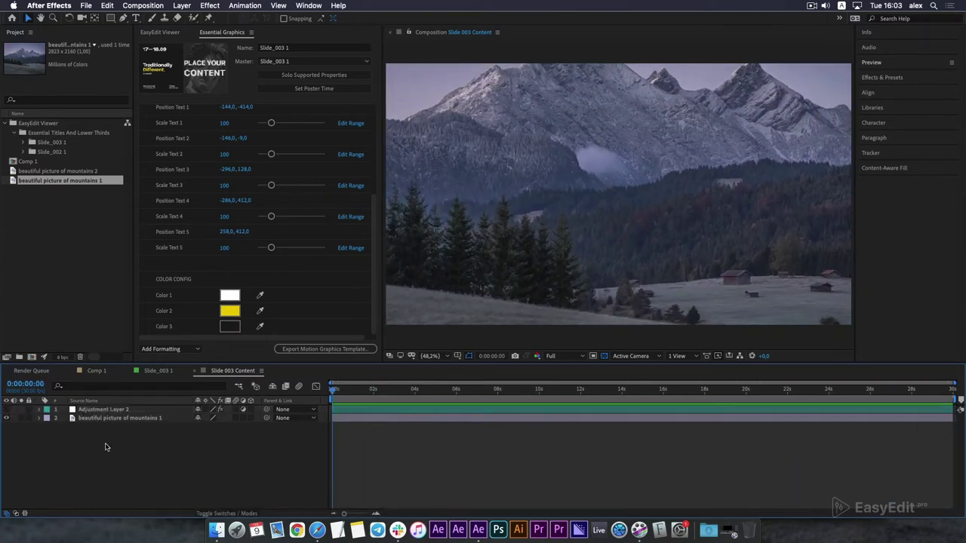
pyautogui.moveTo(331, 390); pyautogui.dragTo(874, 411)
pyautogui.click(148, 372)
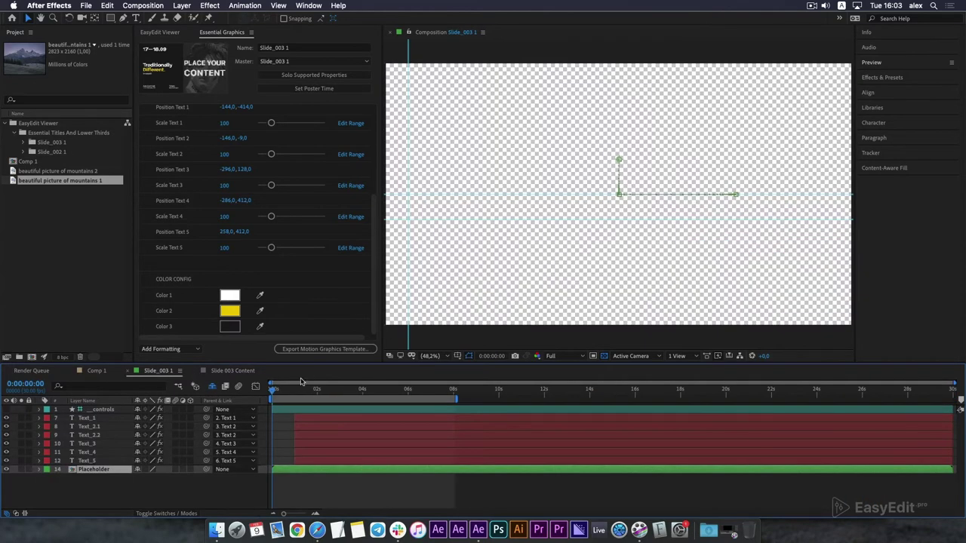
pyautogui.press('space')
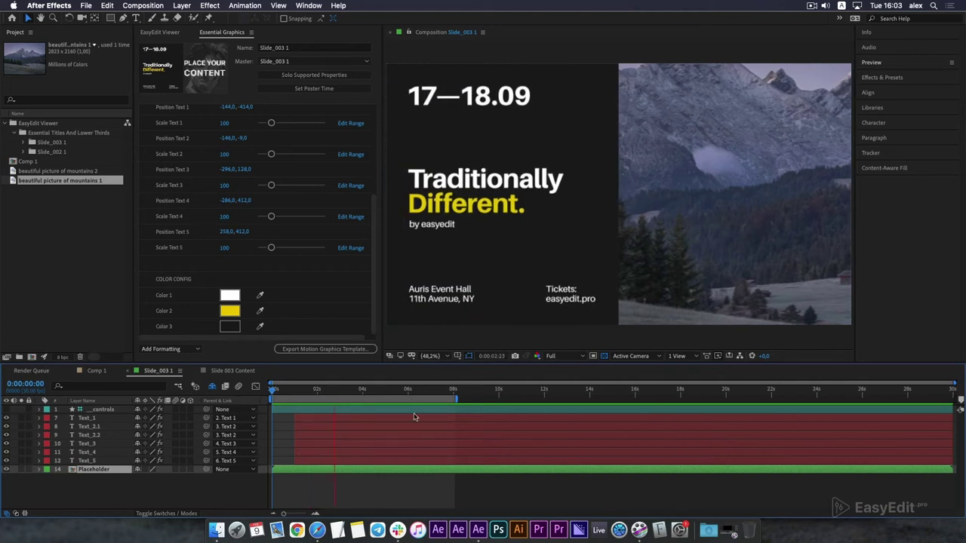
pyautogui.doubleClick(326, 468)
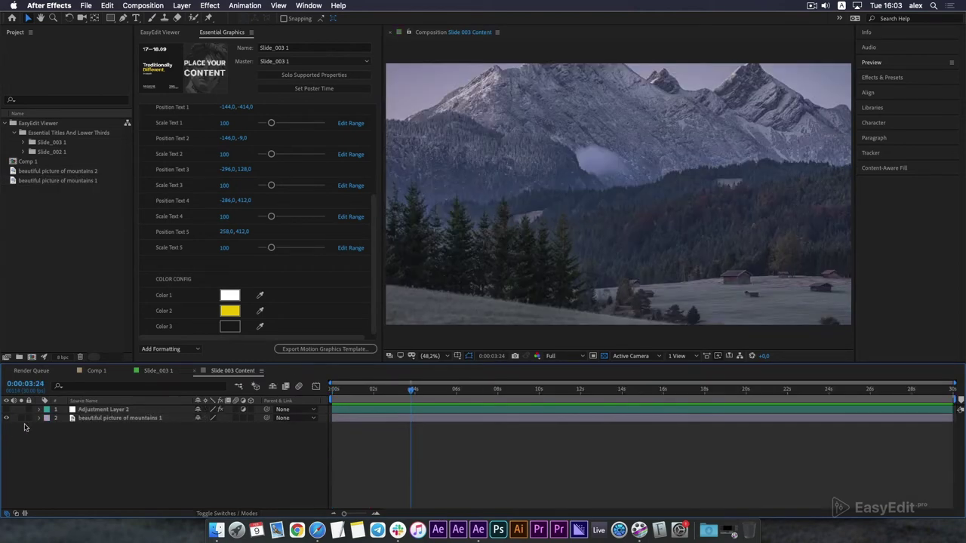
pyautogui.click(96, 372)
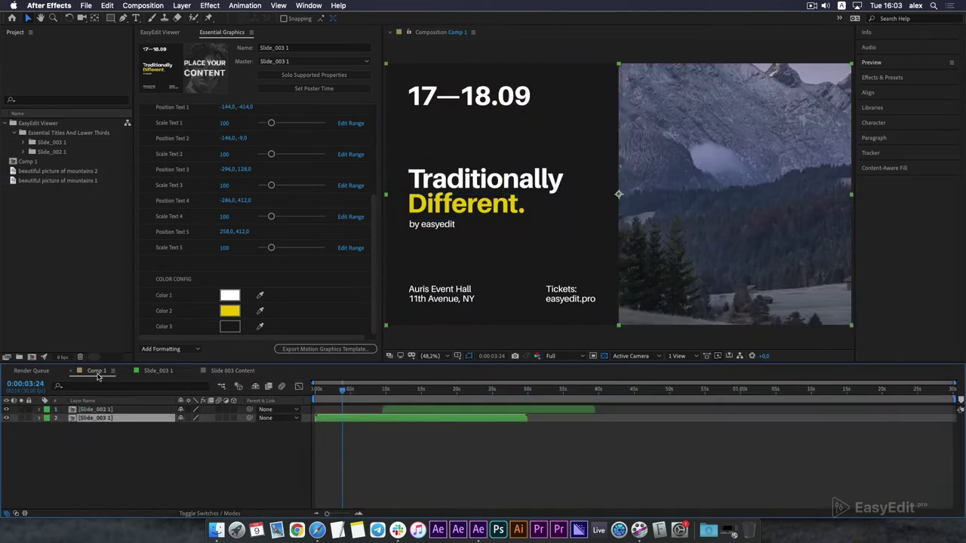
# - Preview Comp 1 further and look into the Slide_002 1 and Slide_003 1 compositions
pyautogui.moveTo(354, 391); pyautogui.dragTo(406, 416)
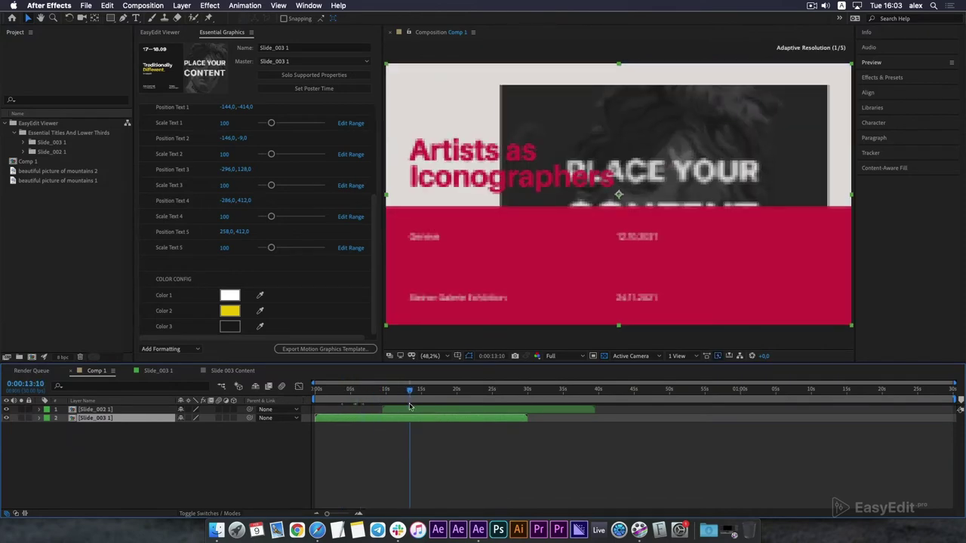
pyautogui.doubleClick(404, 411)
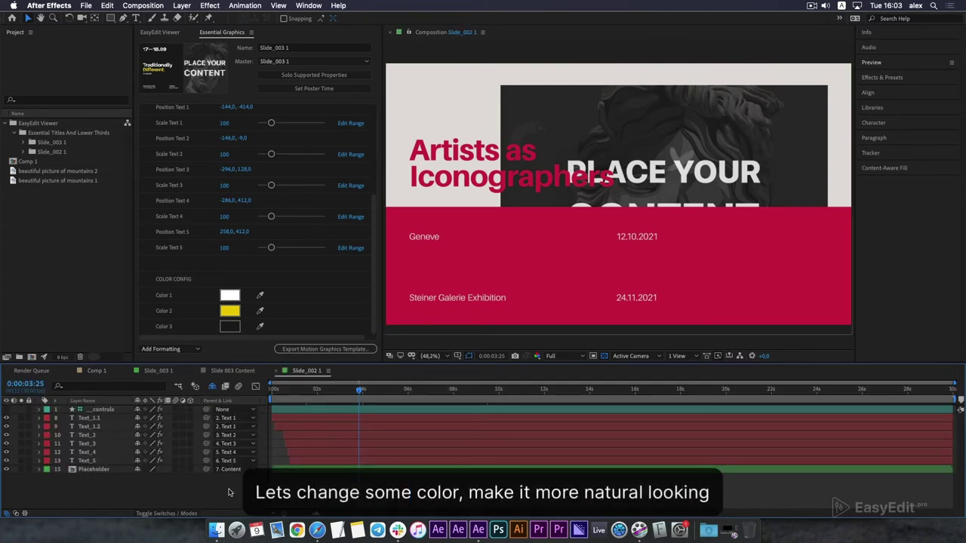
pyautogui.click(157, 371)
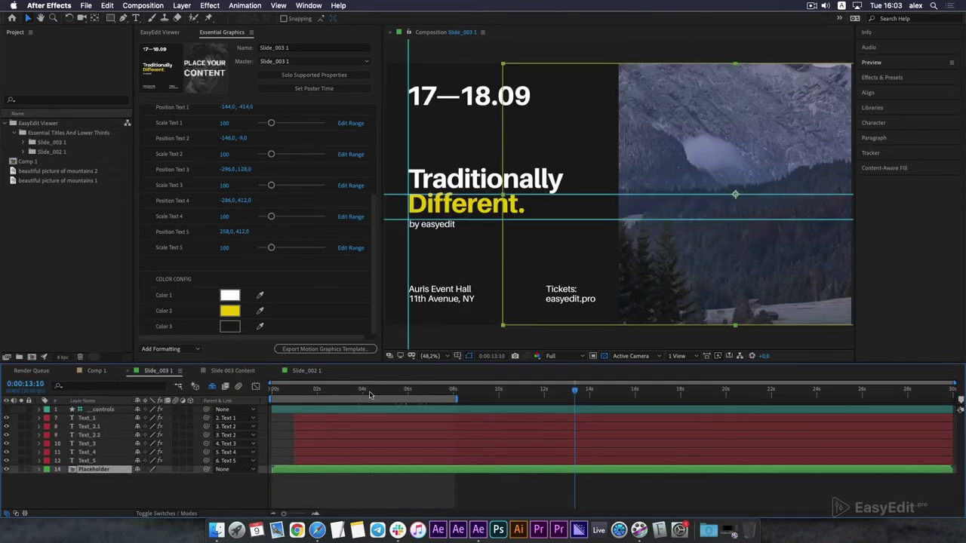
pyautogui.click(96, 370)
# - Change the Traditionally Different slide's Color 2 from yellow to green 1AED00
pyautogui.click(356, 390)
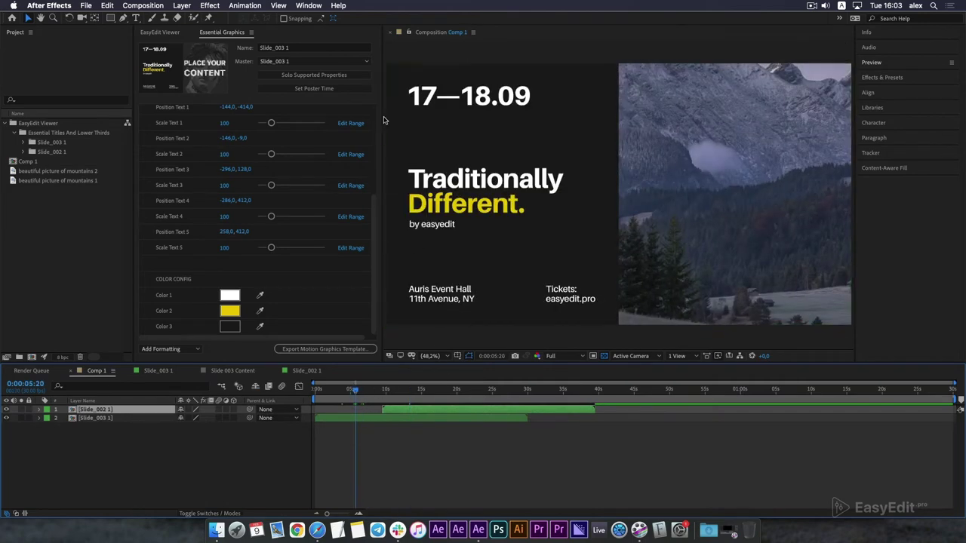
pyautogui.click(229, 326)
pyautogui.moveTo(495, 305); pyautogui.dragTo(489, 344)
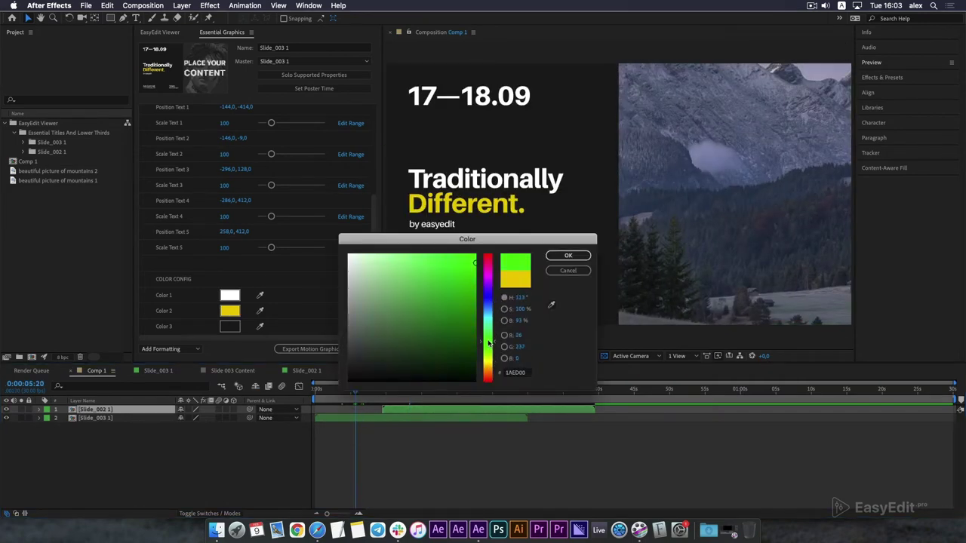
pyautogui.click(568, 255)
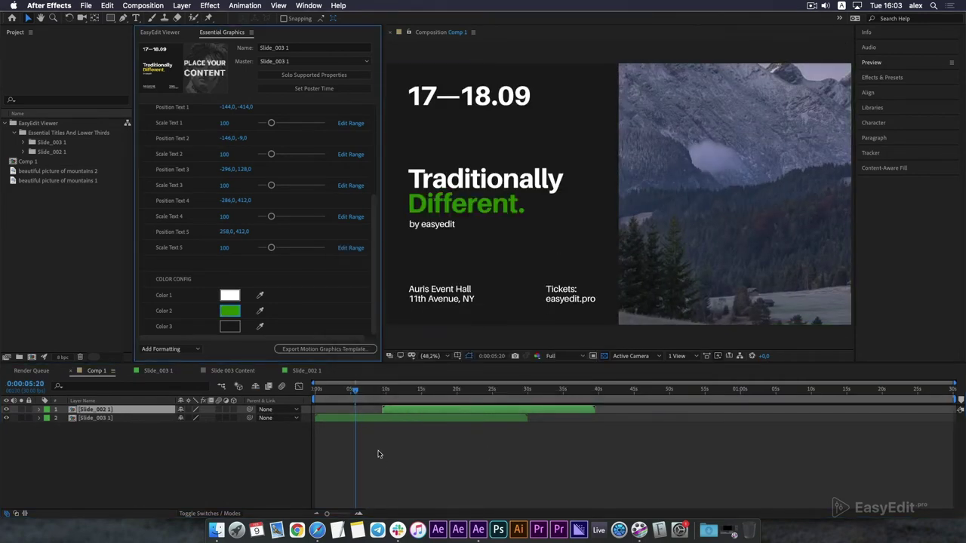
pyautogui.moveTo(370, 393); pyautogui.dragTo(407, 396)
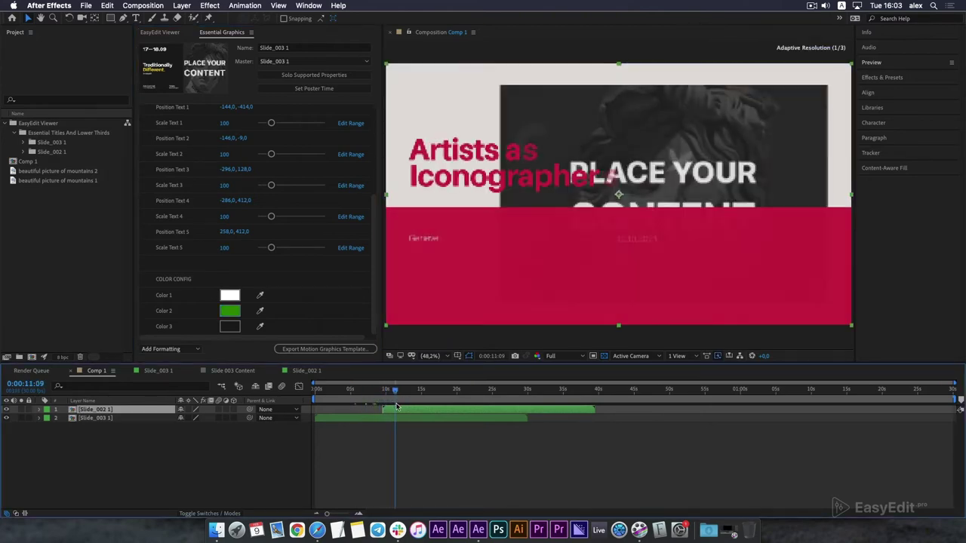
# - Replace the statue in Slide 002 Content with 'beautiful picture of mountains 2', scaled down
pyautogui.doubleClick(439, 412)
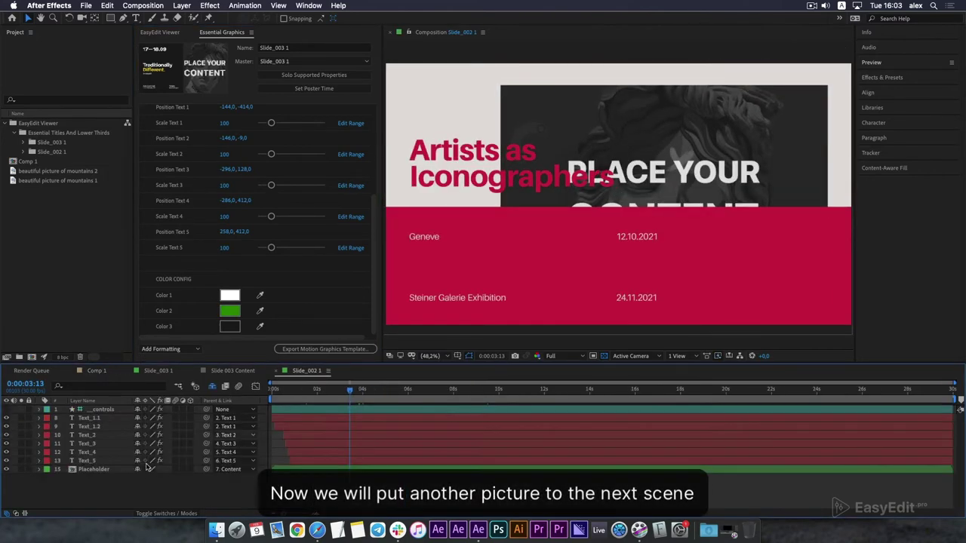
pyautogui.doubleClick(106, 474)
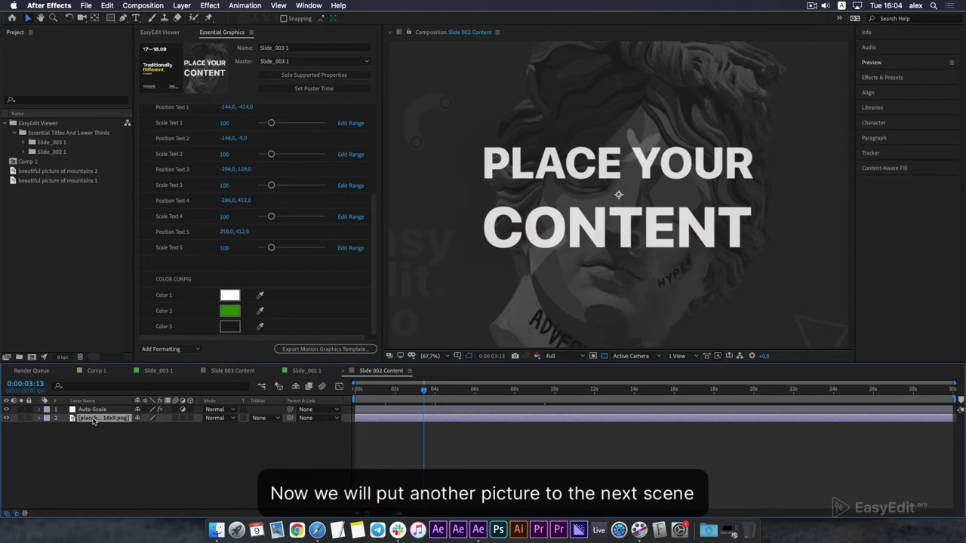
pyautogui.press('Delete')
pyautogui.click(589, 163)
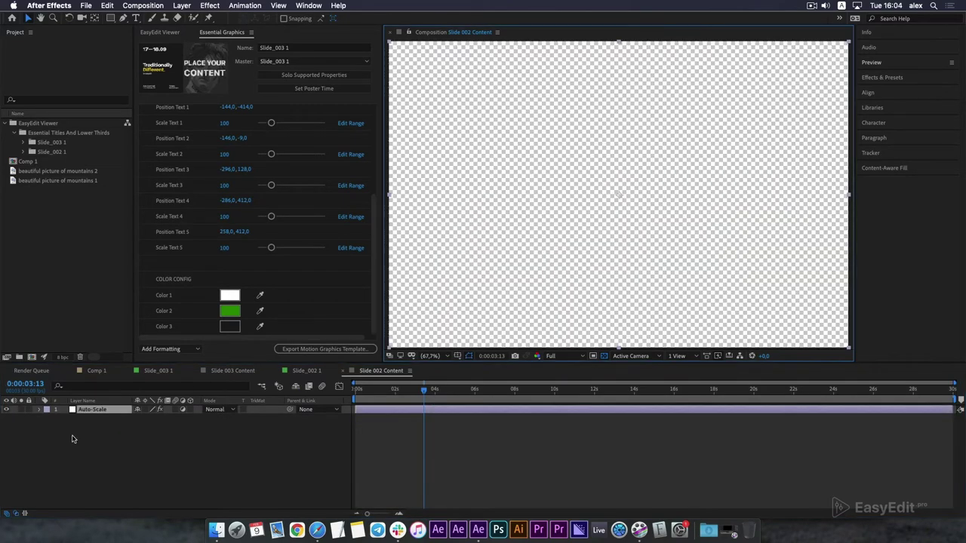
pyautogui.moveTo(61, 171); pyautogui.dragTo(724, 243)
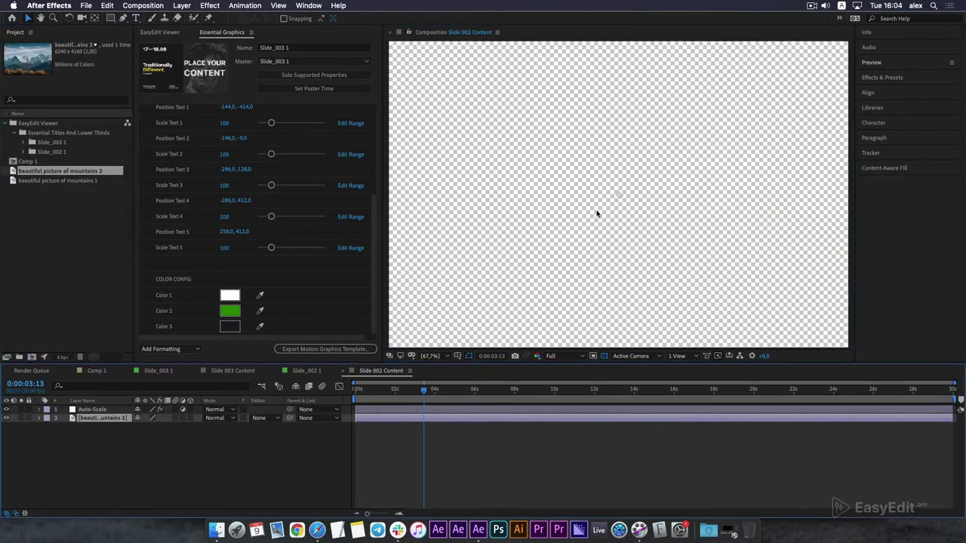
pyautogui.scroll(-5, 569, 198)
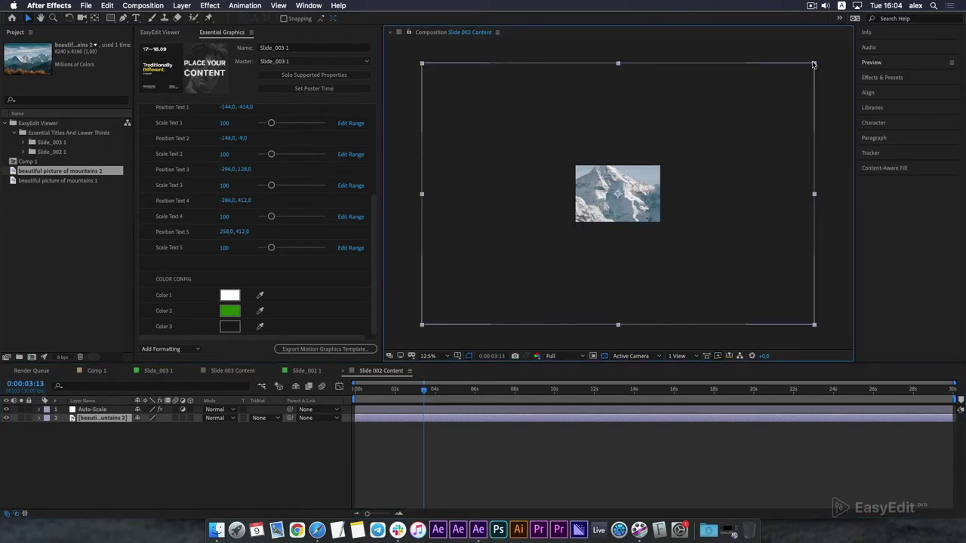
pyautogui.moveTo(813, 65); pyautogui.dragTo(684, 168)
# - Scale down the mountain photo in Slide 003 Content, then preview the slides in Comp 1
pyautogui.click(234, 371)
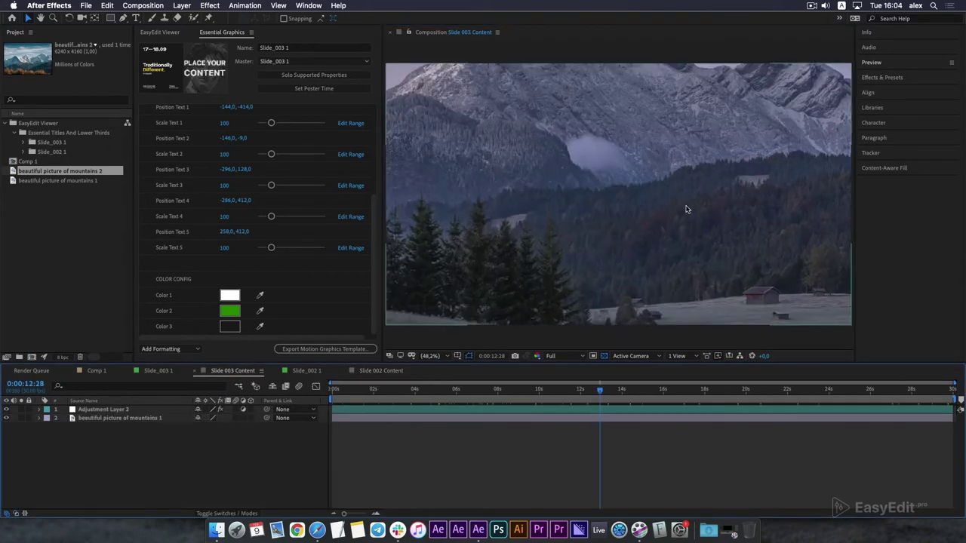
pyautogui.scroll(-3, 701, 86)
pyautogui.moveTo(797, 59); pyautogui.dragTo(714, 140)
pyautogui.click(95, 371)
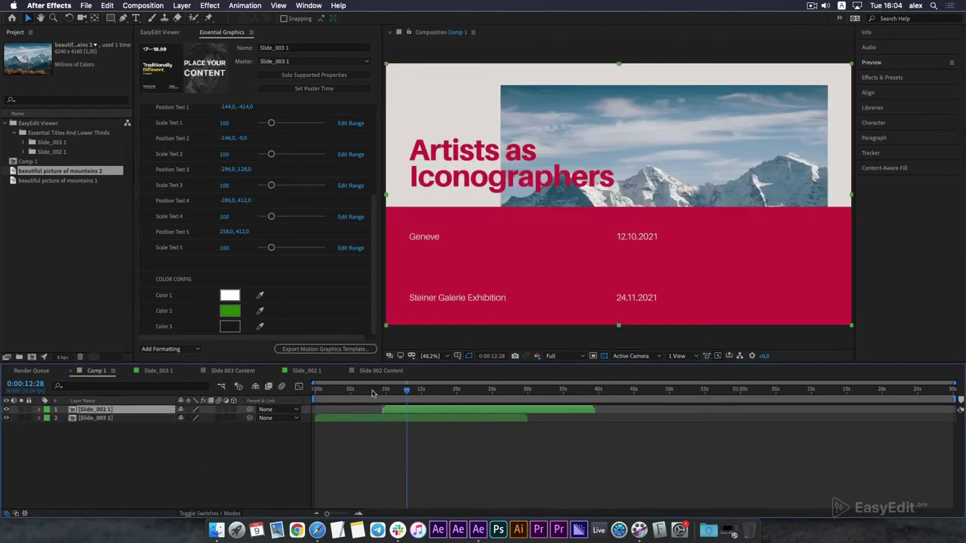
pyautogui.press('space')
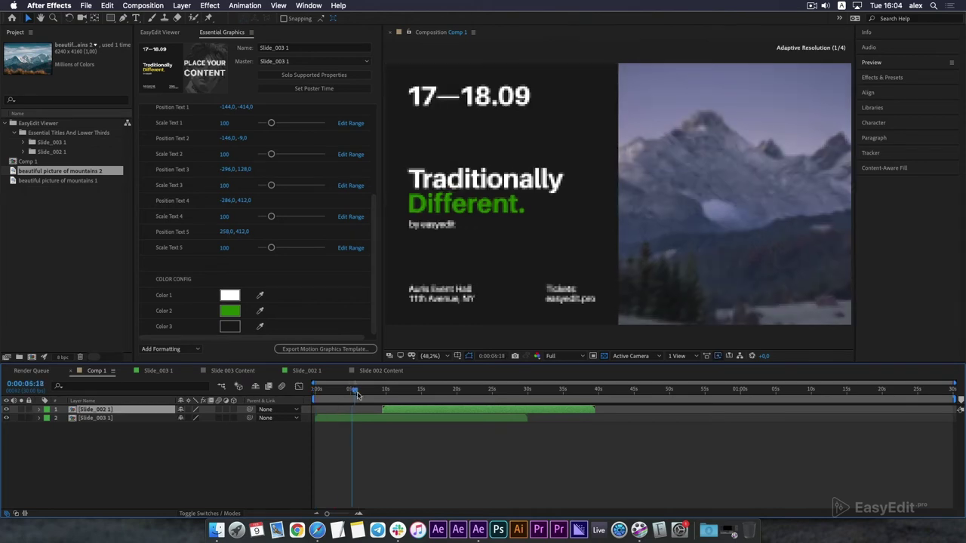
pyautogui.click(380, 390)
pyautogui.press('space')
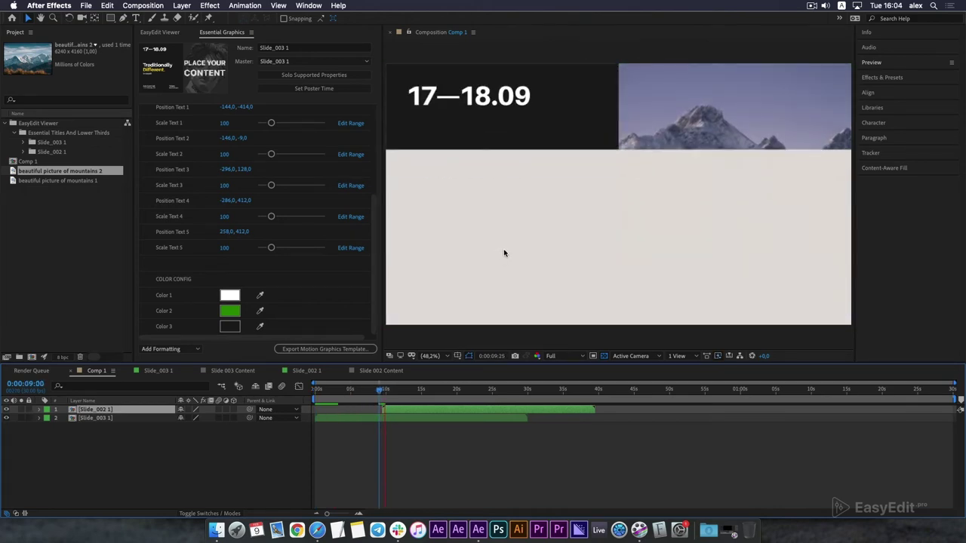
# - Set Slide_002 1's Color 1 by sampling the green 'Different.' text with the eyedropper
pyautogui.doubleClick(414, 411)
pyautogui.rightClick(201, 483)
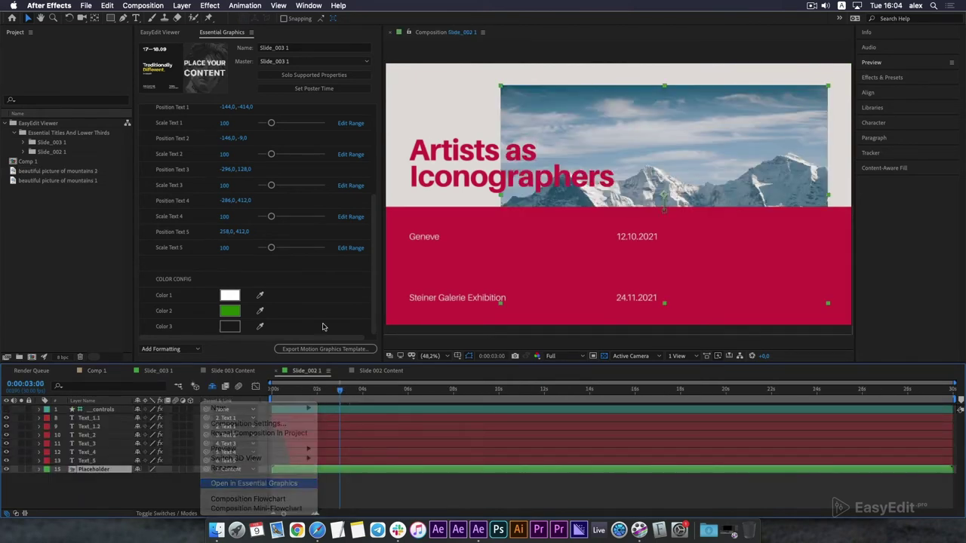
pyautogui.click(234, 483)
pyautogui.scroll(-1, 377, 260)
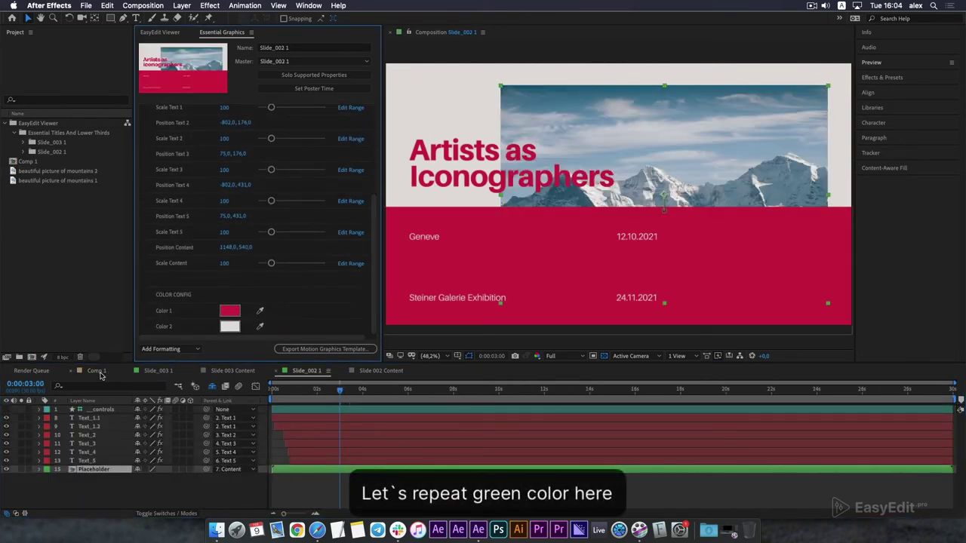
pyautogui.click(97, 371)
pyautogui.click(369, 390)
pyautogui.click(260, 310)
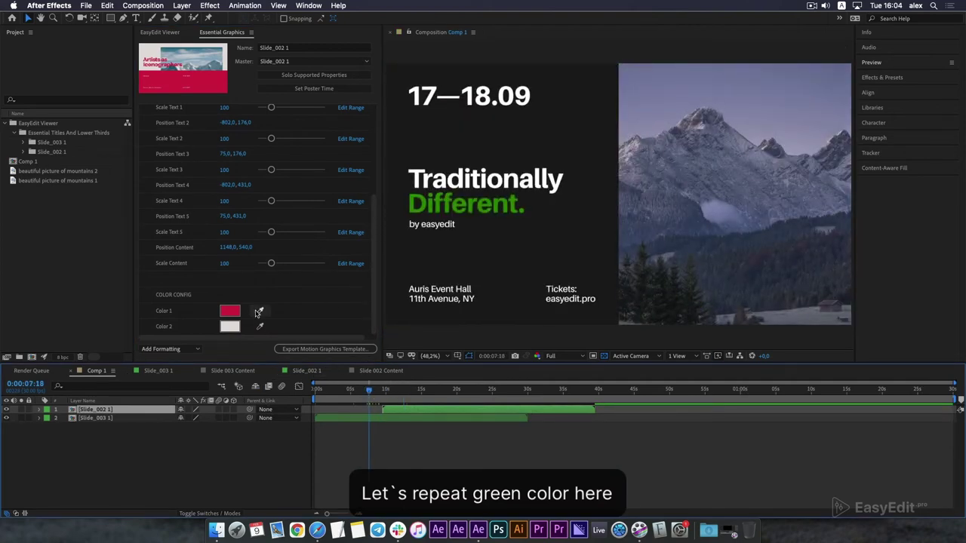
pyautogui.click(414, 194)
pyautogui.moveTo(369, 390); pyautogui.dragTo(400, 391)
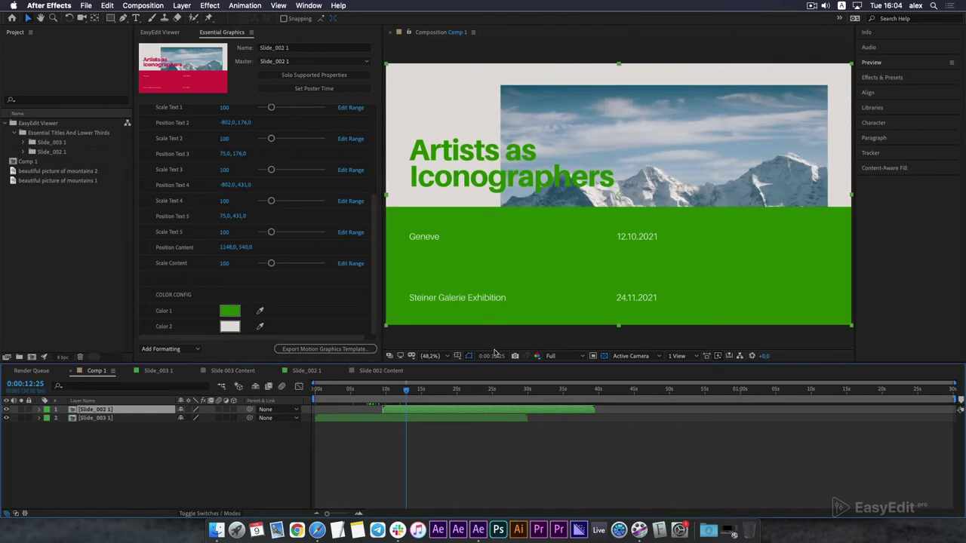
pyautogui.moveTo(411, 399); pyautogui.dragTo(456, 399)
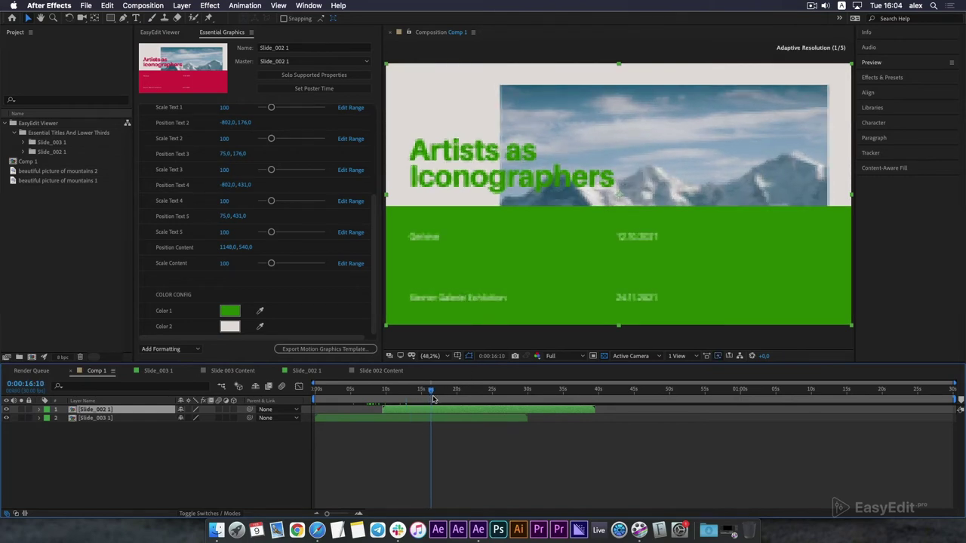
# - Trim Slide_003 1's out-point so it ends shortly after Slide_002 1 starts; zoom to about 20 seconds
pyautogui.moveTo(528, 418); pyautogui.dragTo(432, 418)
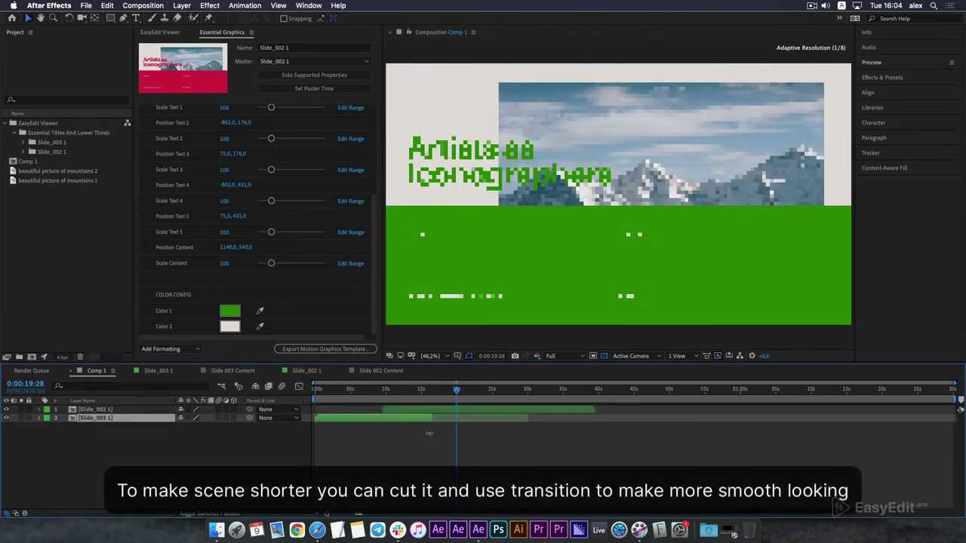
pyautogui.press('pagedown')
pyautogui.press('pagedown')
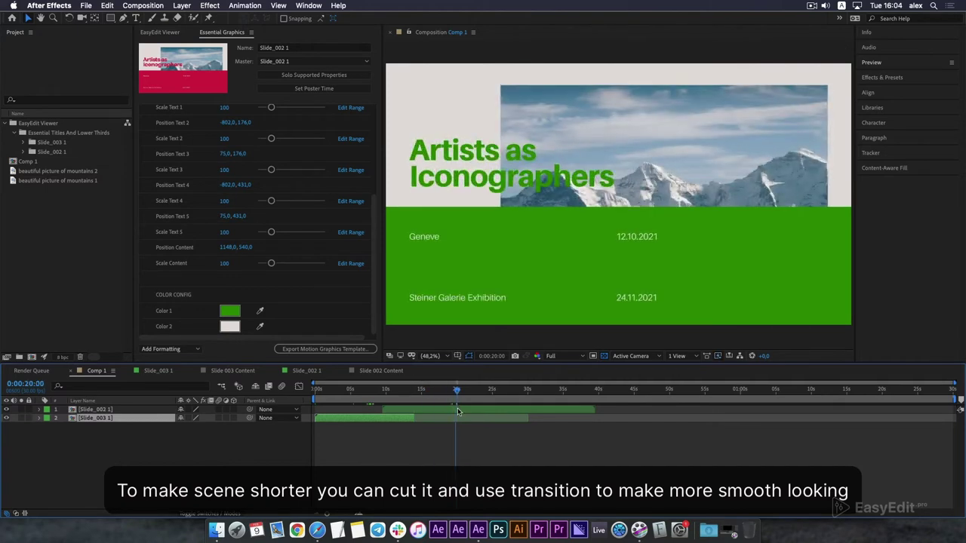
pyautogui.click(470, 412)
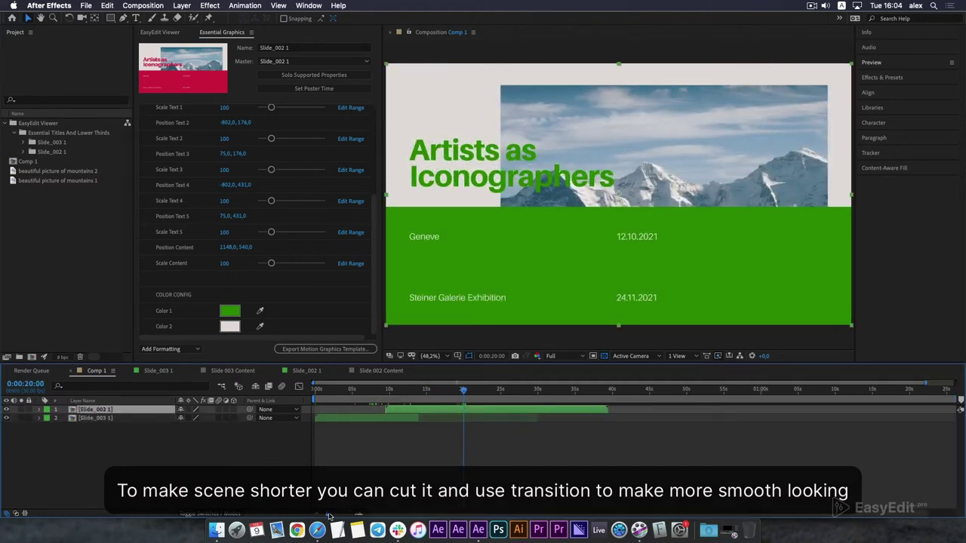
pyautogui.moveTo(329, 514); pyautogui.dragTo(336, 514)
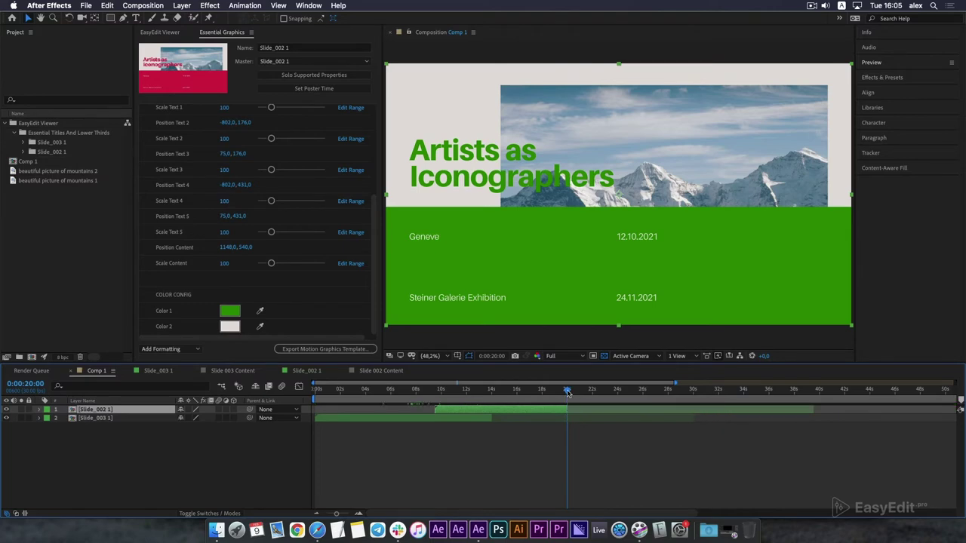
pyautogui.moveTo(568, 393); pyautogui.dragTo(560, 396)
pyautogui.click(557, 439)
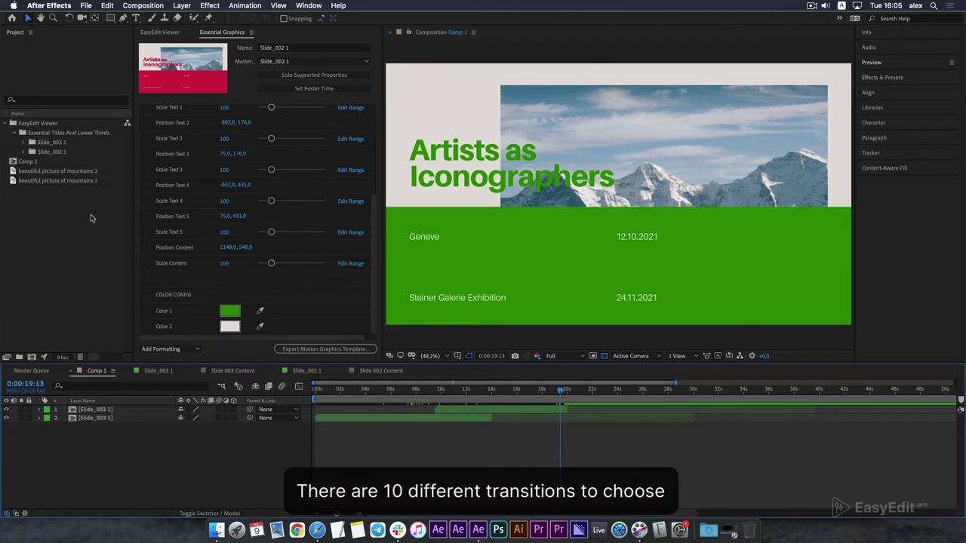
# - Import a transition from the EasyEdit Transitions folder into Comp 1 as Transition_007 1
pyautogui.click(164, 33)
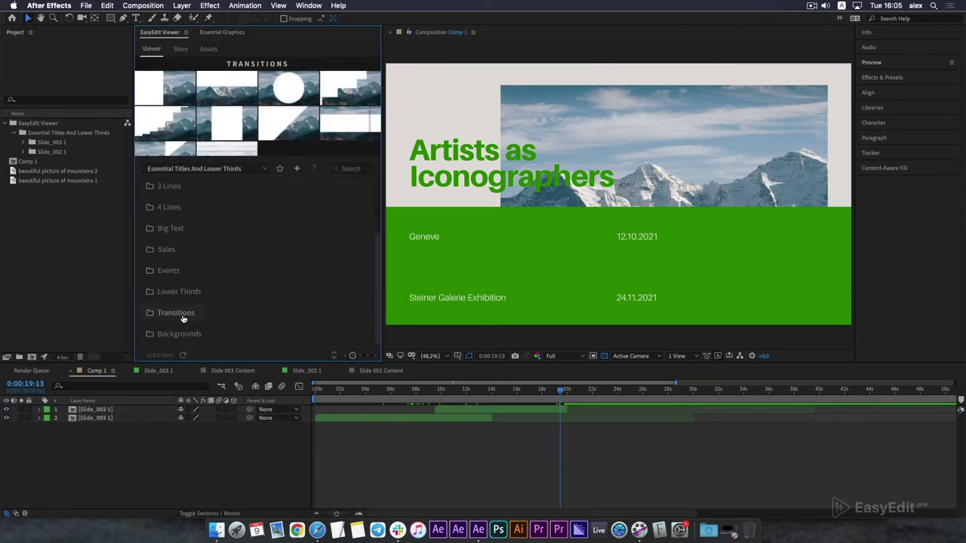
pyautogui.click(181, 313)
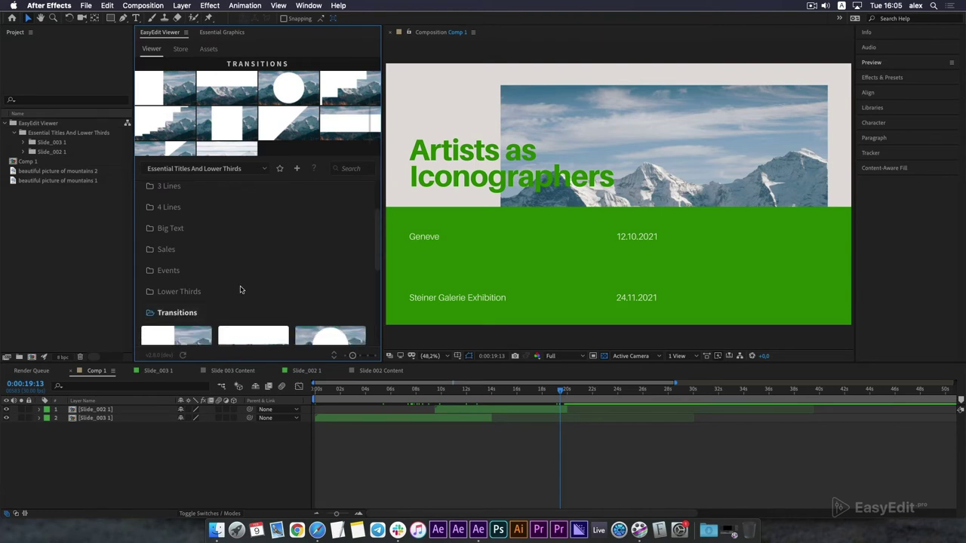
pyautogui.scroll(-5, 241, 290)
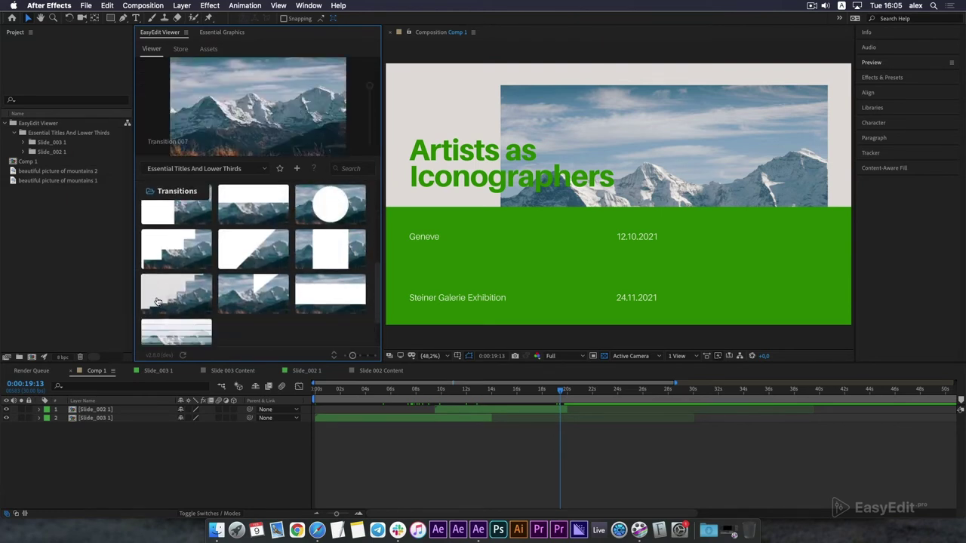
pyautogui.moveTo(248, 260)
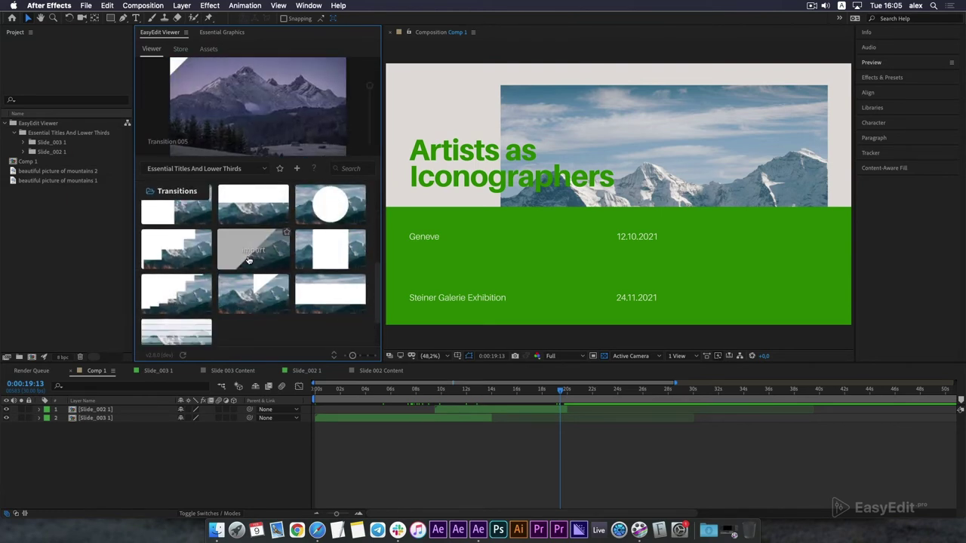
pyautogui.click(248, 256)
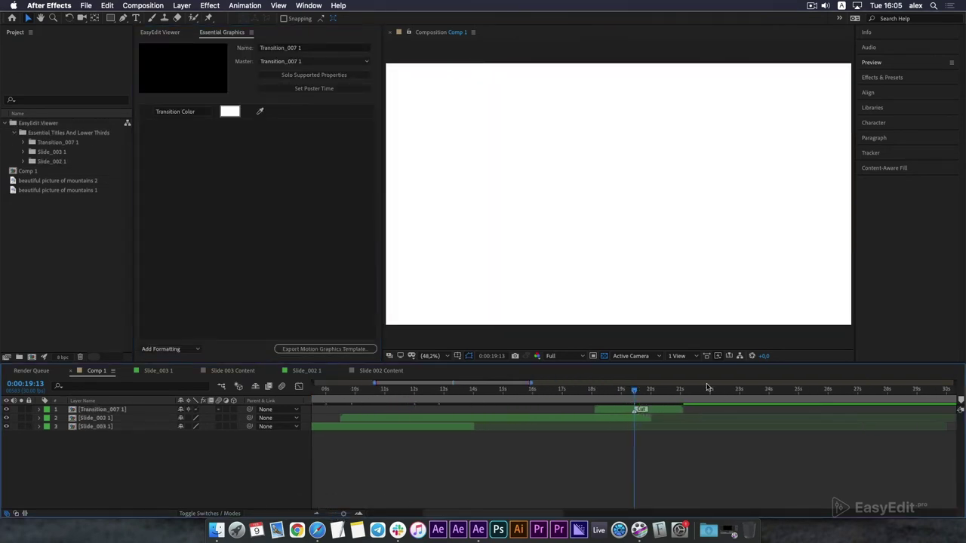
# - Move Transition_007 1 slightly later and sample the slide's green as its Transition Color
pyautogui.moveTo(620, 410); pyautogui.dragTo(653, 399)
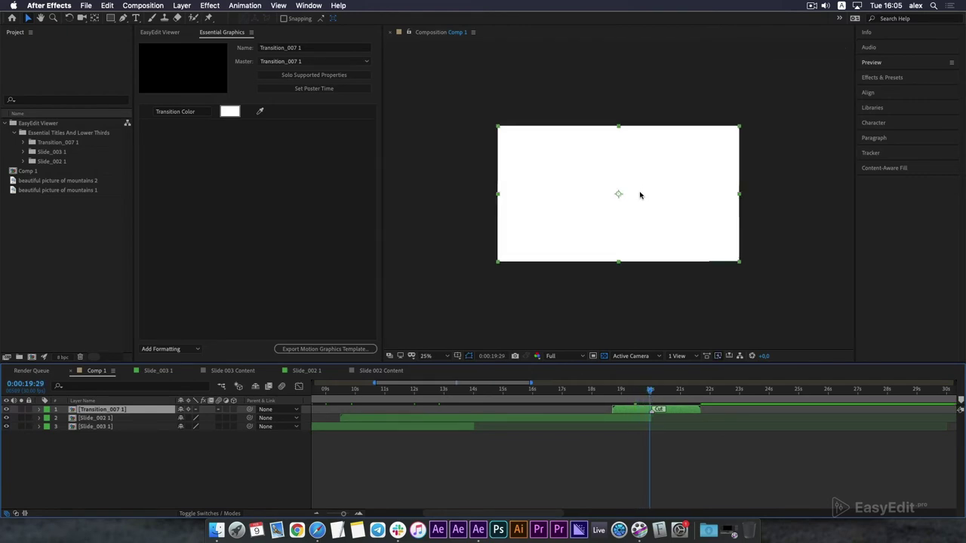
pyautogui.moveTo(570, 390); pyautogui.dragTo(589, 390)
pyautogui.click(260, 111)
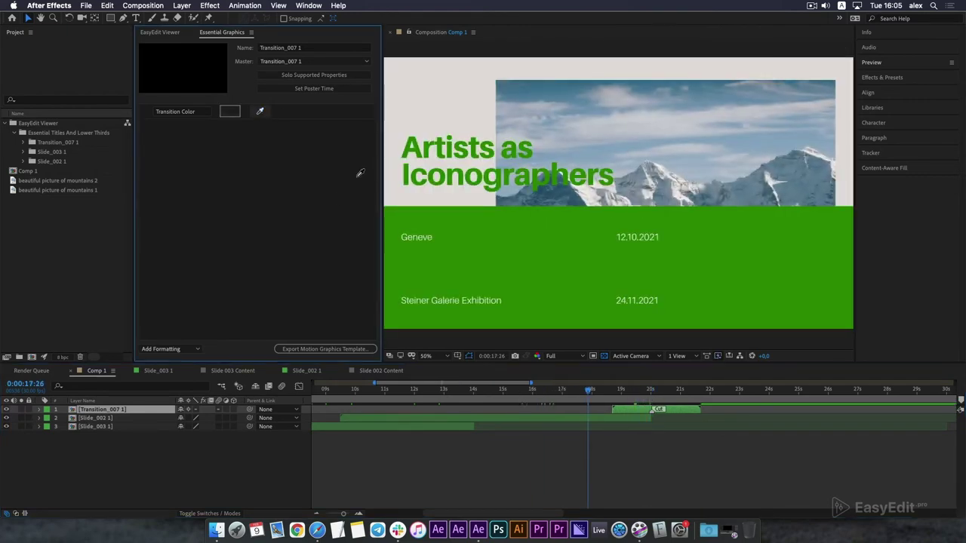
pyautogui.click(463, 250)
pyautogui.press('space')
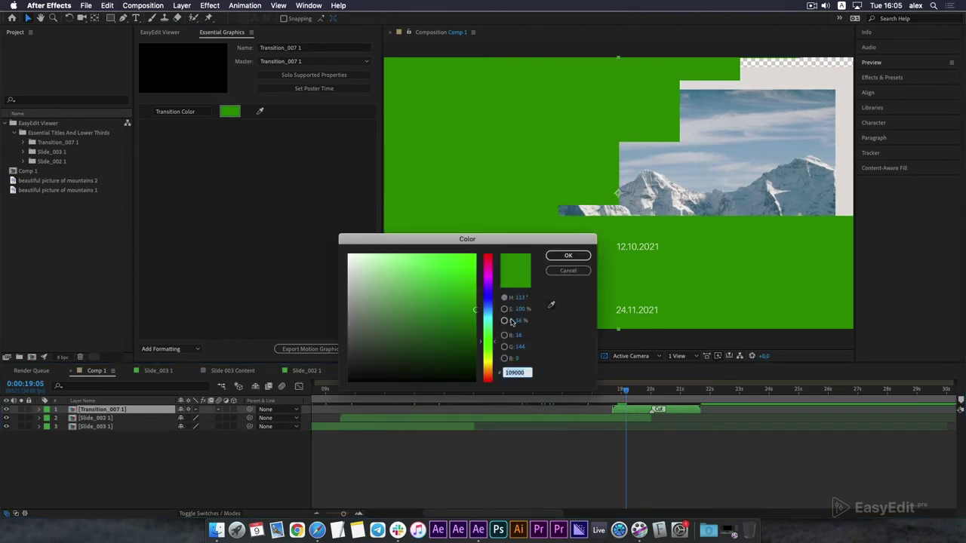
# - Darken the transition's green in the Color dialog and preview the recoloured transition
pyautogui.click(505, 320)
pyautogui.moveTo(496, 313); pyautogui.dragTo(496, 335)
pyautogui.click(569, 255)
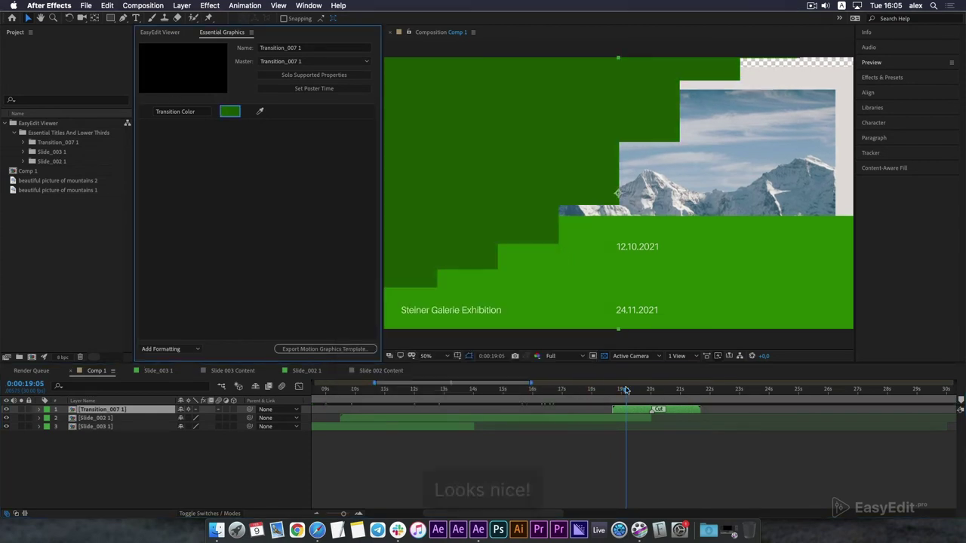
pyautogui.click(615, 390)
pyautogui.press('space')
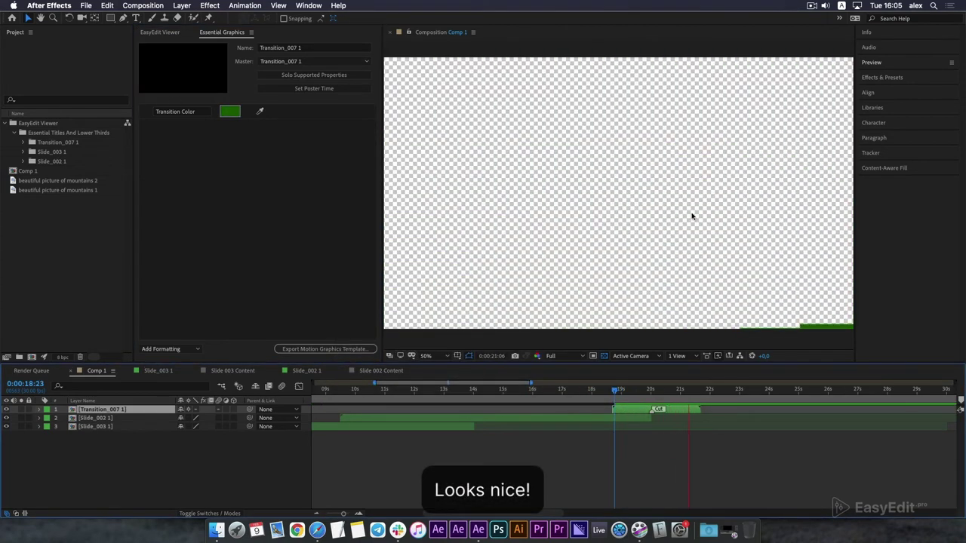
pyautogui.click(616, 450)
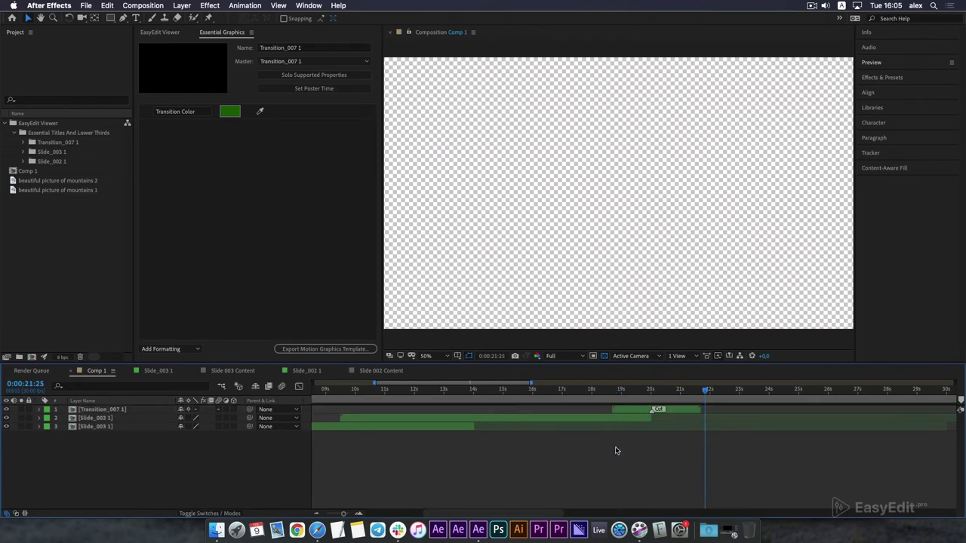
# - Place 'beautiful picture of mountains 1' beneath the slides as layer 4 and preview the transition over it
pyautogui.click(76, 181)
pyautogui.moveTo(90, 189); pyautogui.dragTo(718, 453)
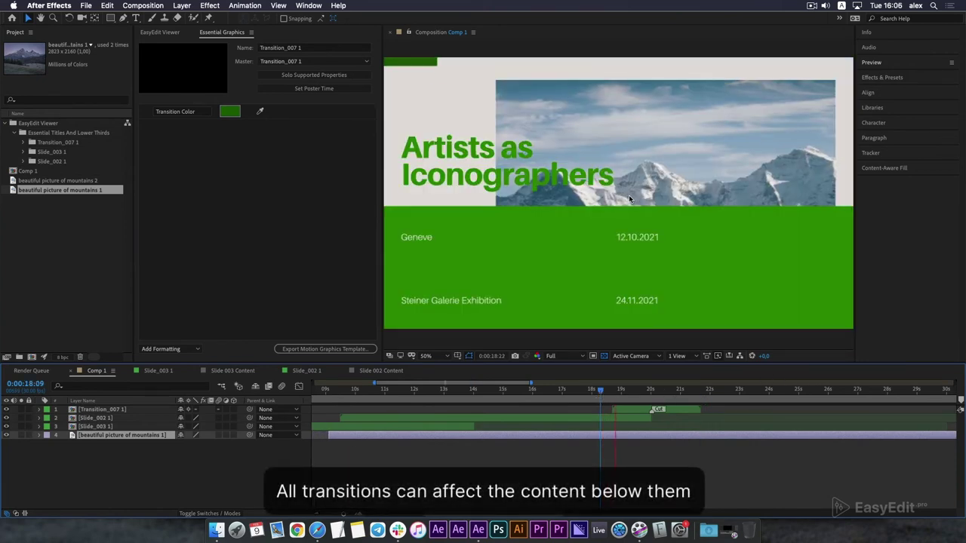
pyautogui.press('space')
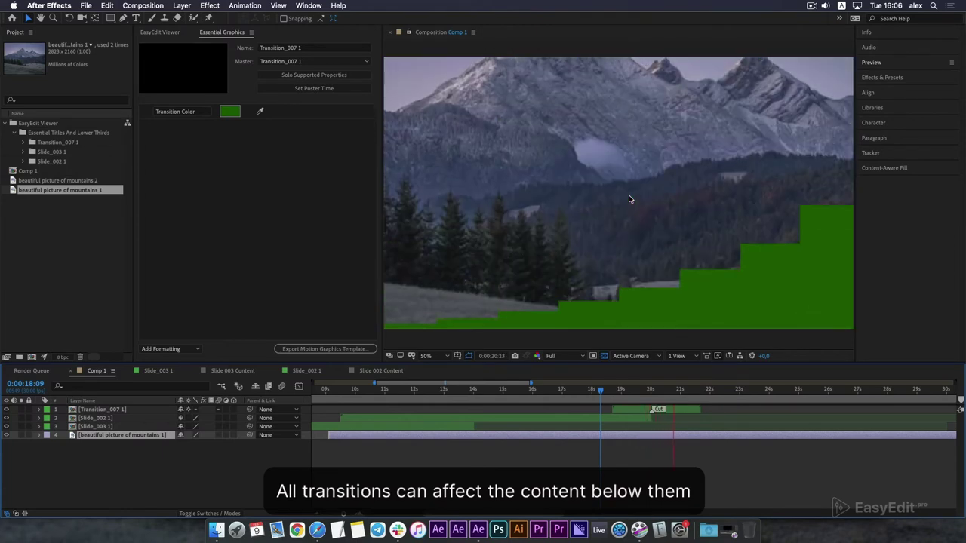
pyautogui.moveTo(616, 391); pyautogui.dragTo(674, 411)
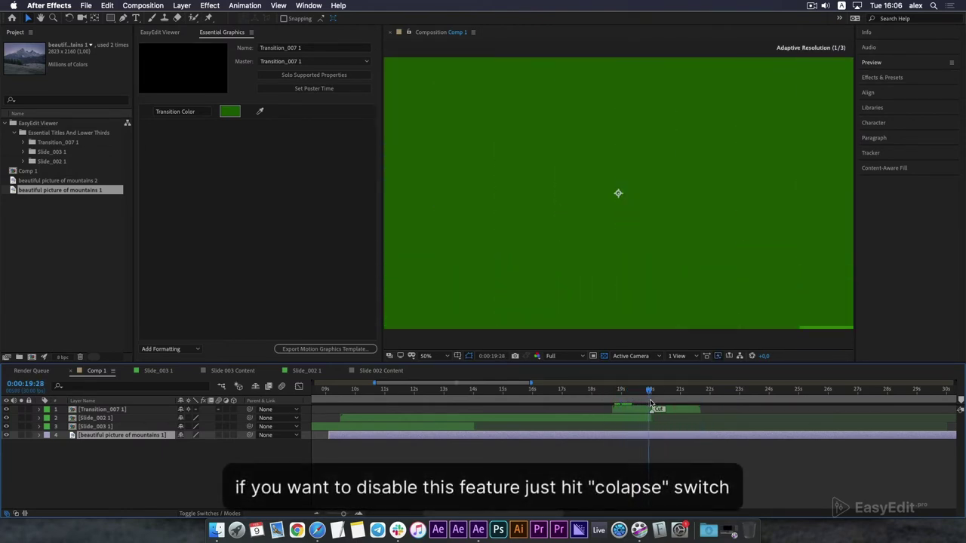
# - Turn on the Collapse switch on the green transition layer and preview the result
pyautogui.press('space')
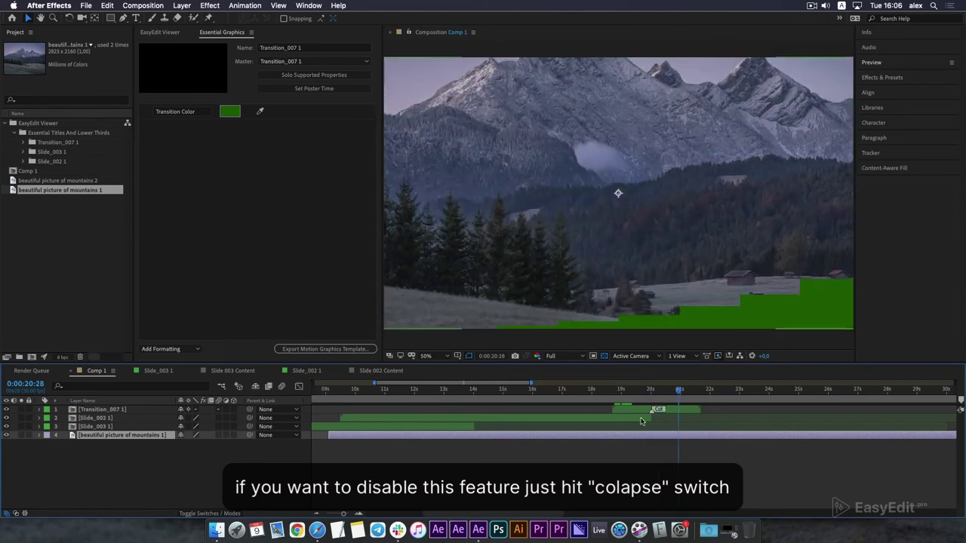
pyautogui.click(189, 411)
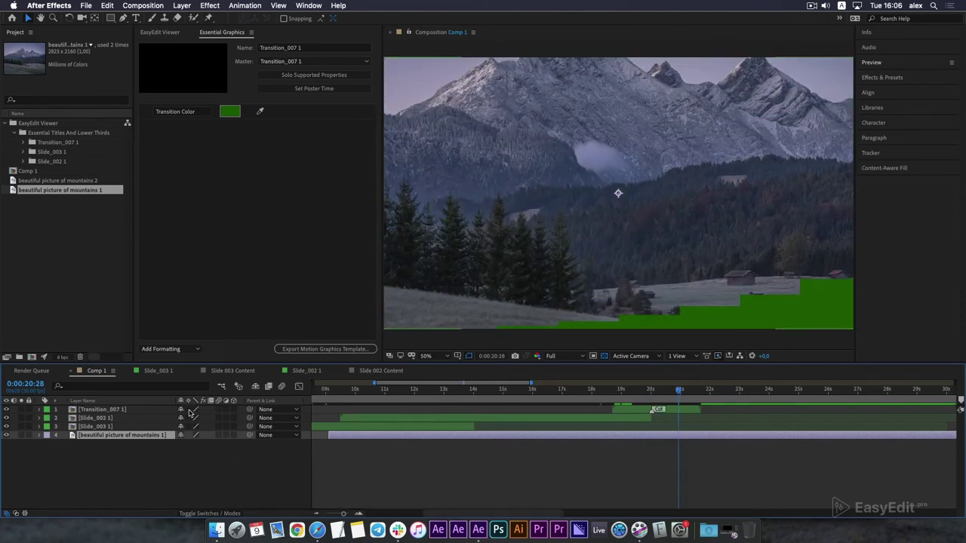
pyautogui.press('space')
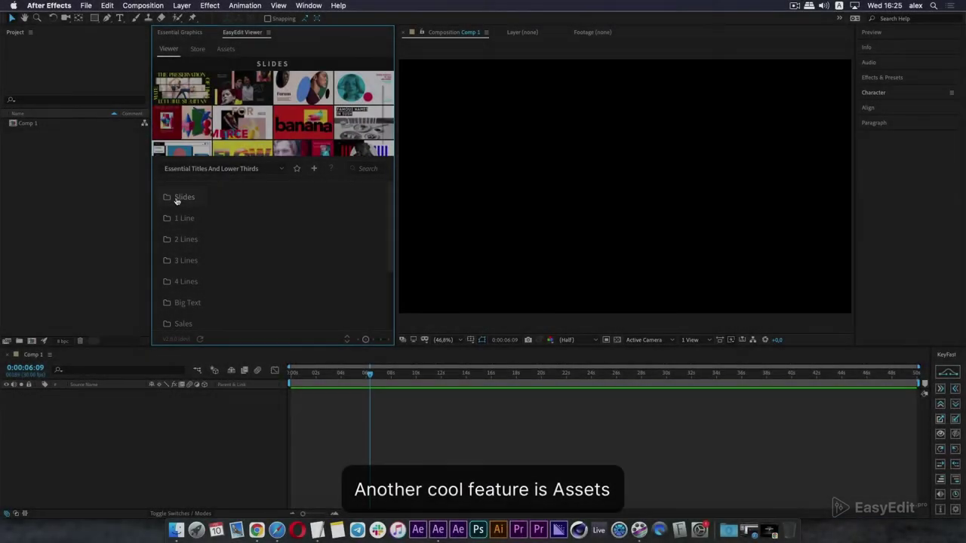
# - Open the Slides collection in EasyEdit Viewer and import the MINERALS slide template
pyautogui.click(185, 197)
pyautogui.scroll(-5, 320, 225)
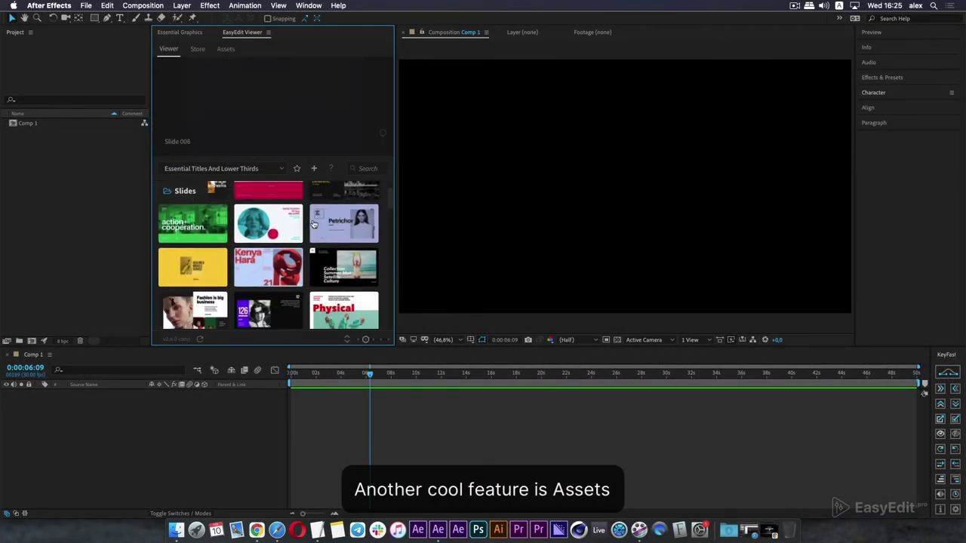
pyautogui.moveTo(343, 238)
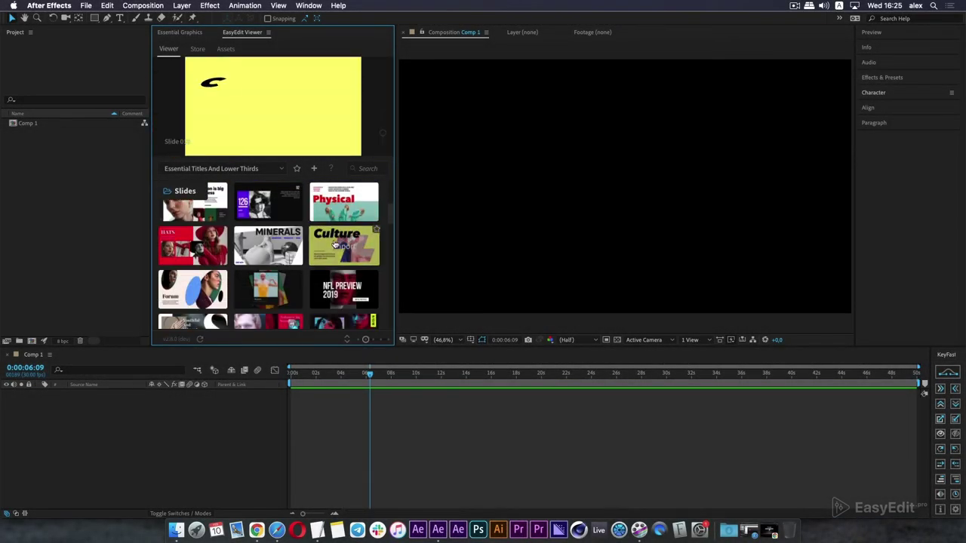
pyautogui.moveTo(287, 246)
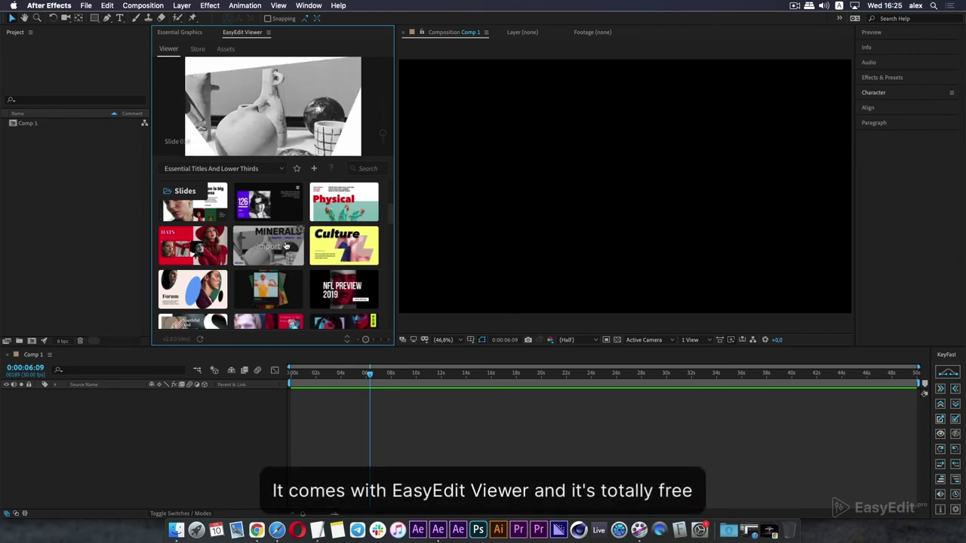
pyautogui.moveTo(296, 293)
pyautogui.moveTo(298, 385); pyautogui.dragTo(299, 386)
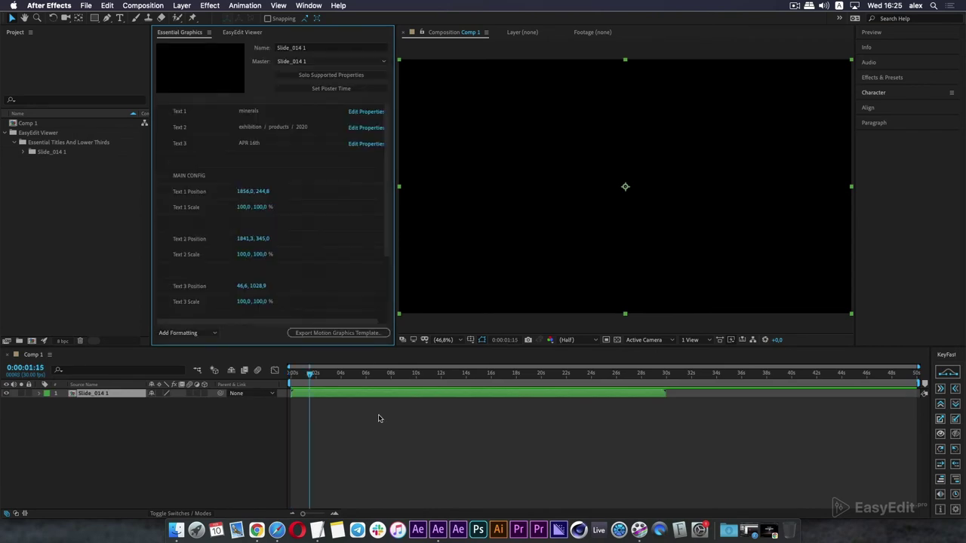
# - Open Slide_014 1 and its Typography_Slide_049 (1) placeholder composition, then return to EasyEdit Viewer
pyautogui.moveTo(300, 377); pyautogui.dragTo(421, 394)
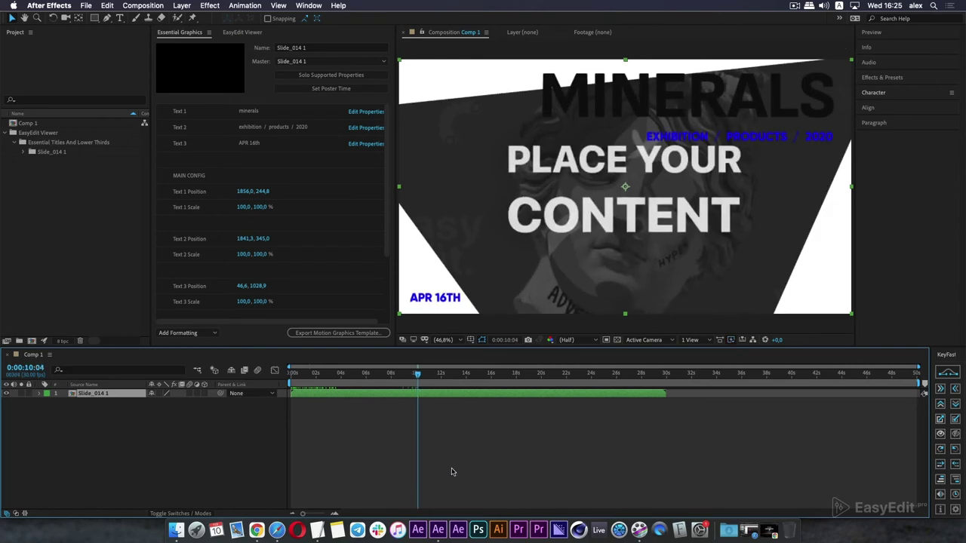
pyautogui.doubleClick(391, 395)
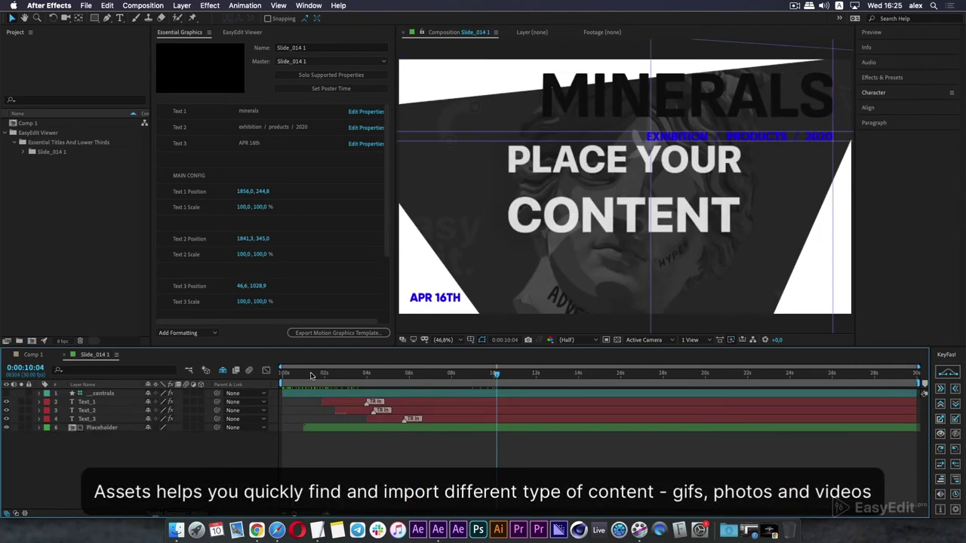
pyautogui.doubleClick(331, 430)
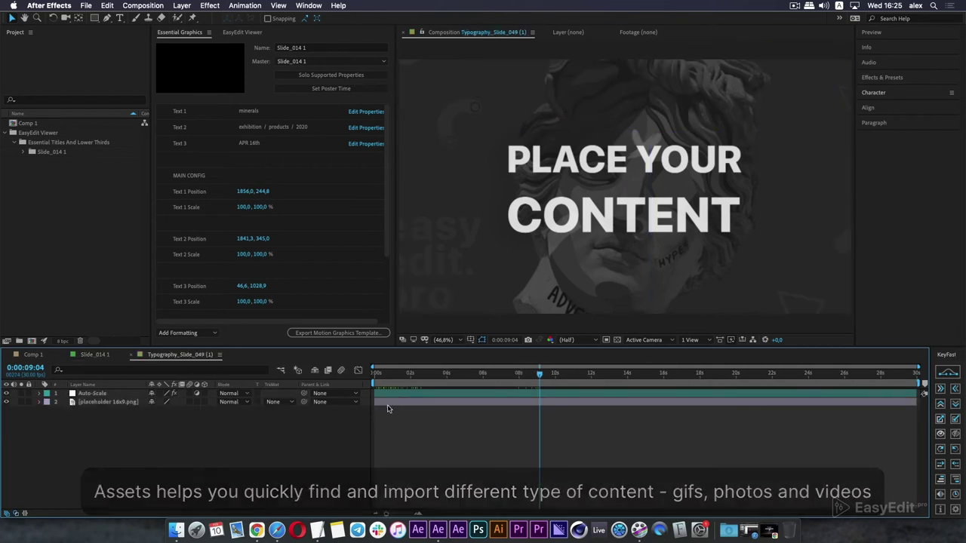
pyautogui.click(249, 32)
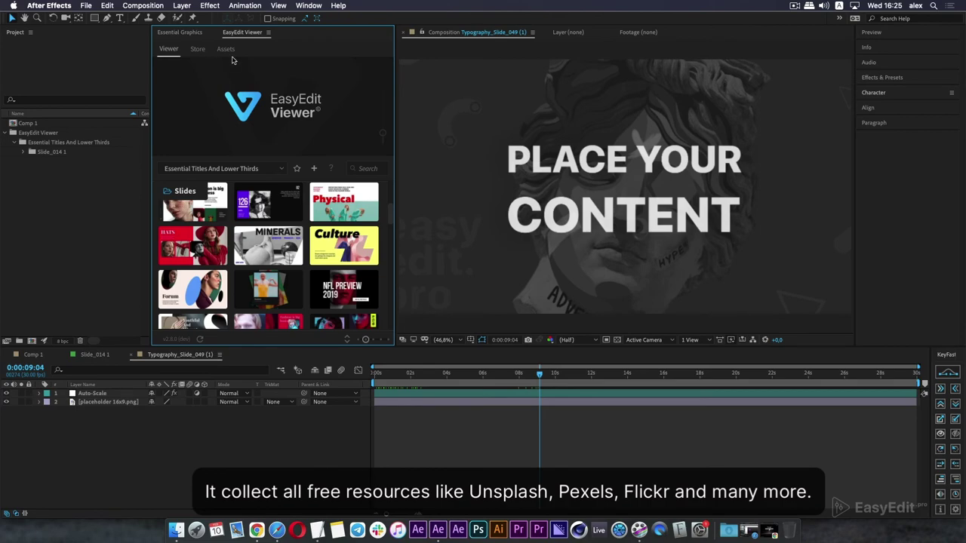
# - Open EasyEdit Assets and search for 'nature'
pyautogui.click(225, 49)
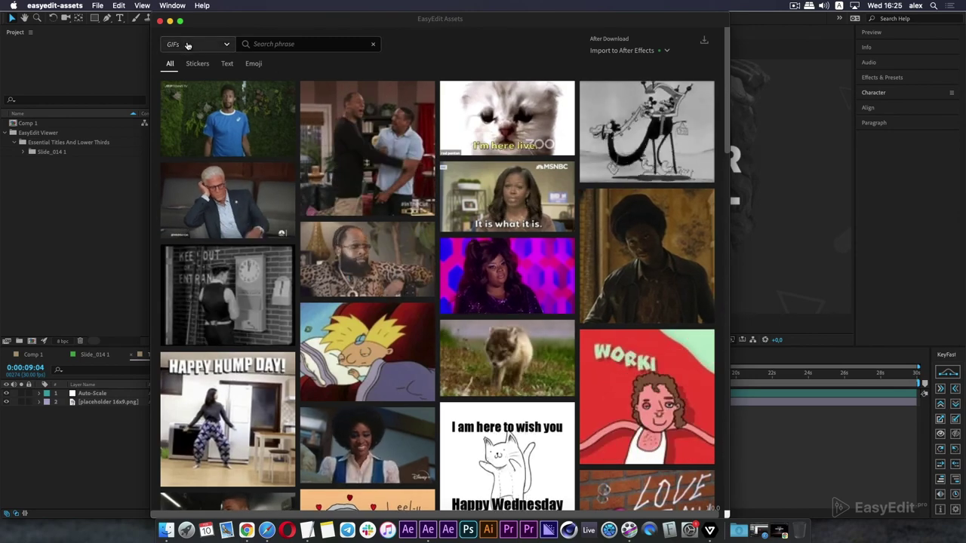
pyautogui.click(197, 44)
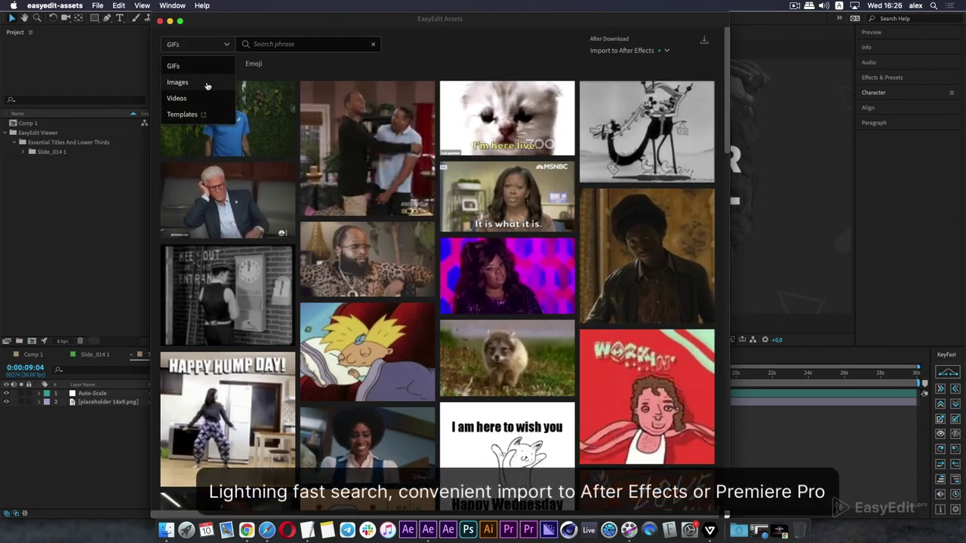
pyautogui.click(292, 46)
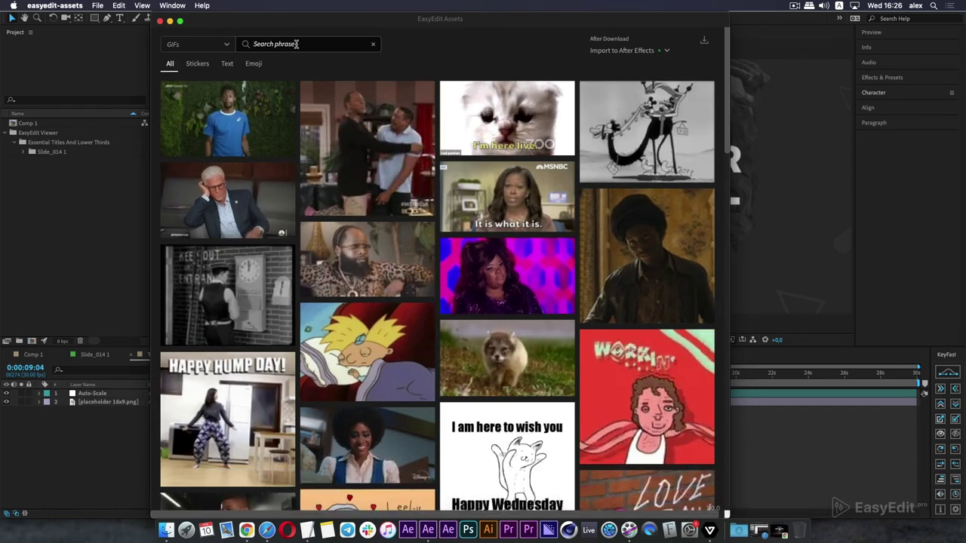
pyautogui.write('nature')
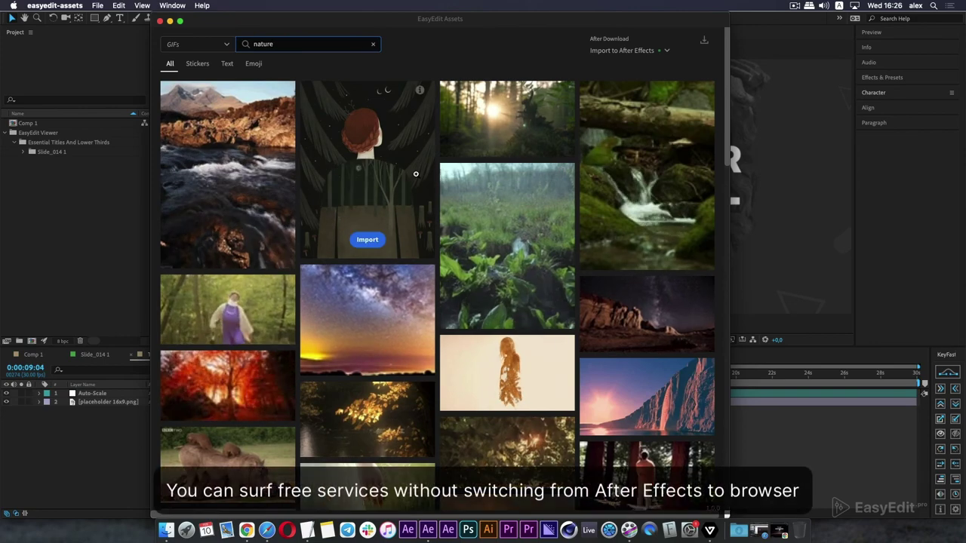
pyautogui.scroll(-3, 488, 204)
pyautogui.scroll(-5, 489, 204)
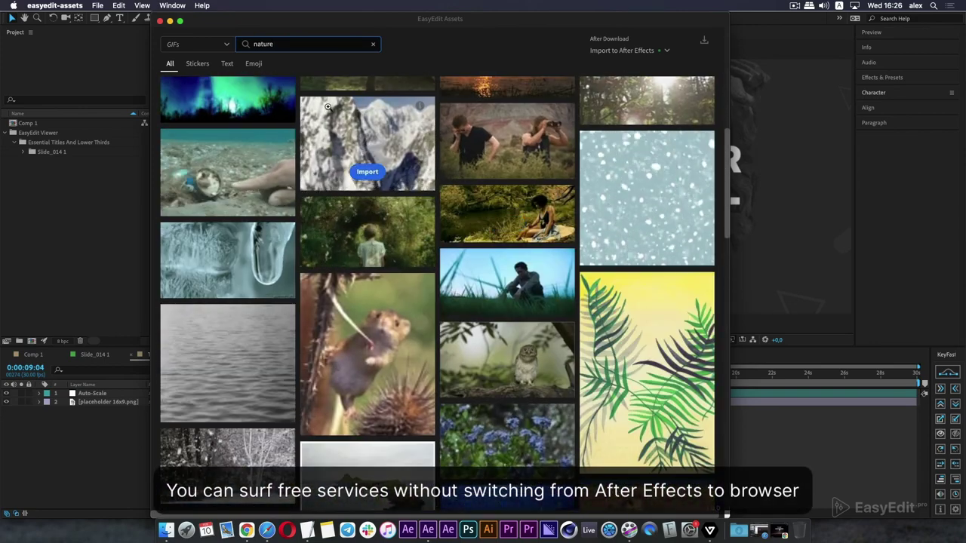
# - Switch the media type from GIFs to Images and browse the Pexels nature results
pyautogui.click(209, 46)
pyautogui.click(177, 82)
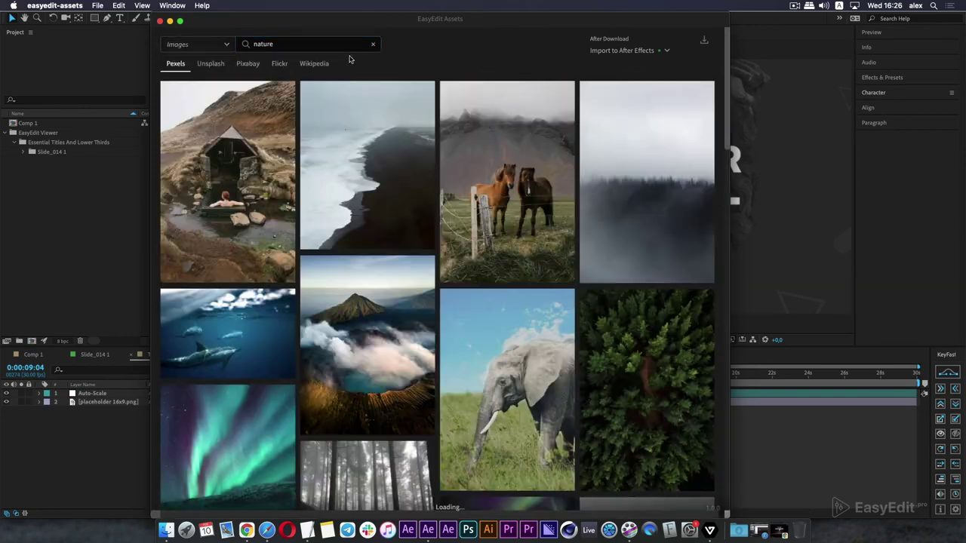
pyautogui.moveTo(594, 189)
pyautogui.scroll(-2, 594, 190)
pyautogui.scroll(-5, 541, 250)
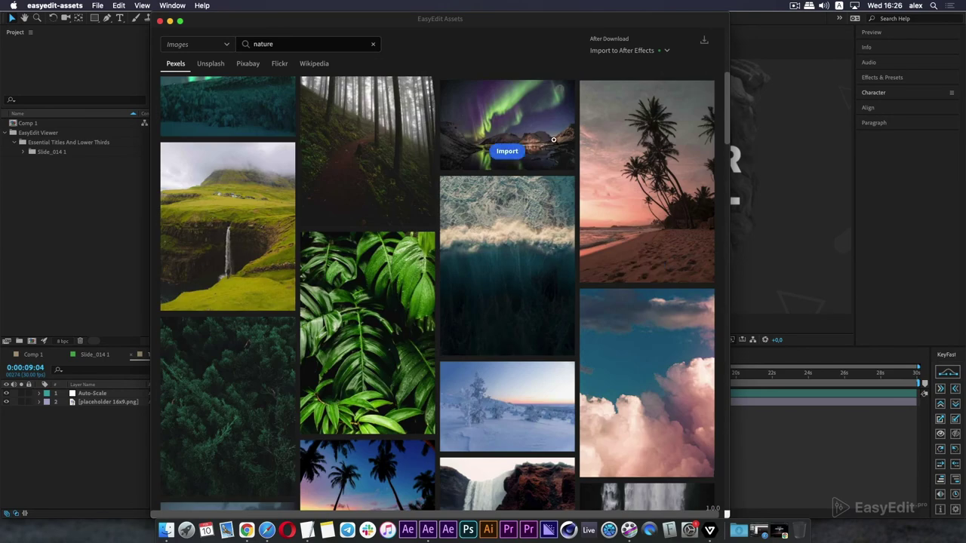
pyautogui.scroll(2, 553, 140)
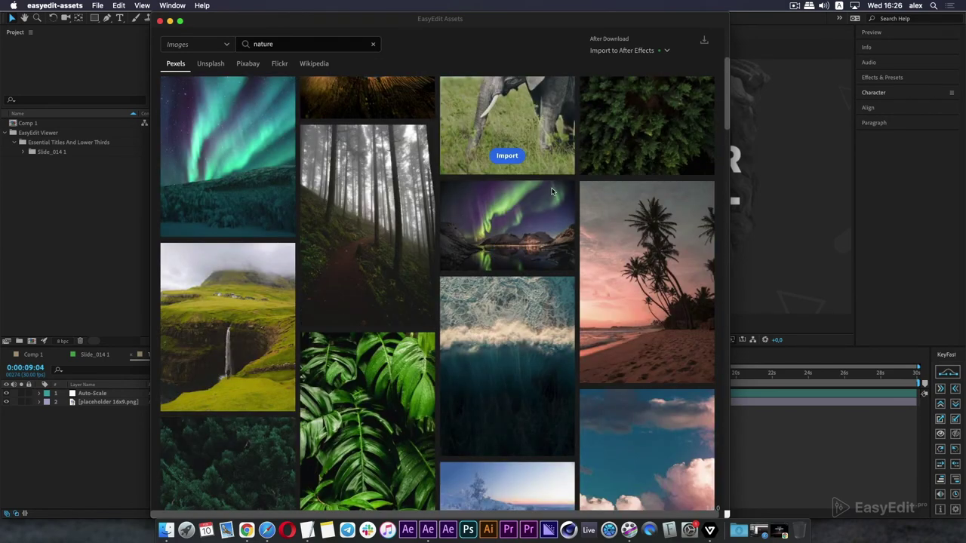
# - Compare the 'nature' photos on Unsplash, Pixabay and Flickr, then return to Pexels
pyautogui.moveTo(553, 18); pyautogui.dragTo(418, 18)
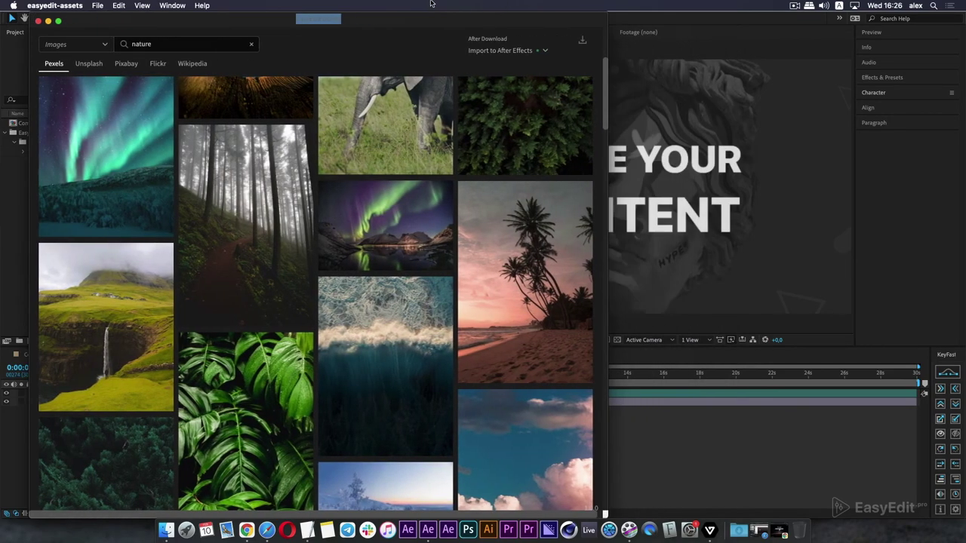
pyautogui.scroll(-2, 413, 208)
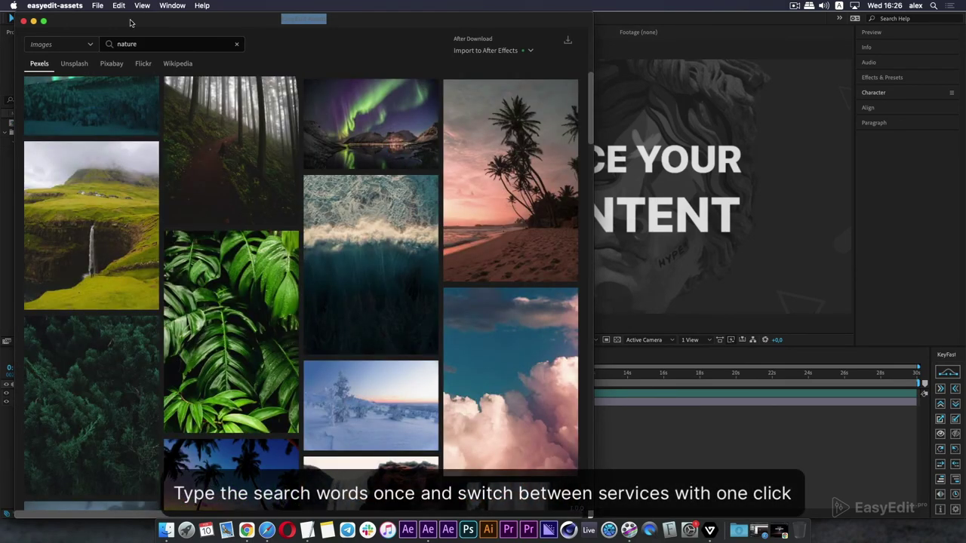
pyautogui.click(83, 65)
pyautogui.scroll(-6, 417, 261)
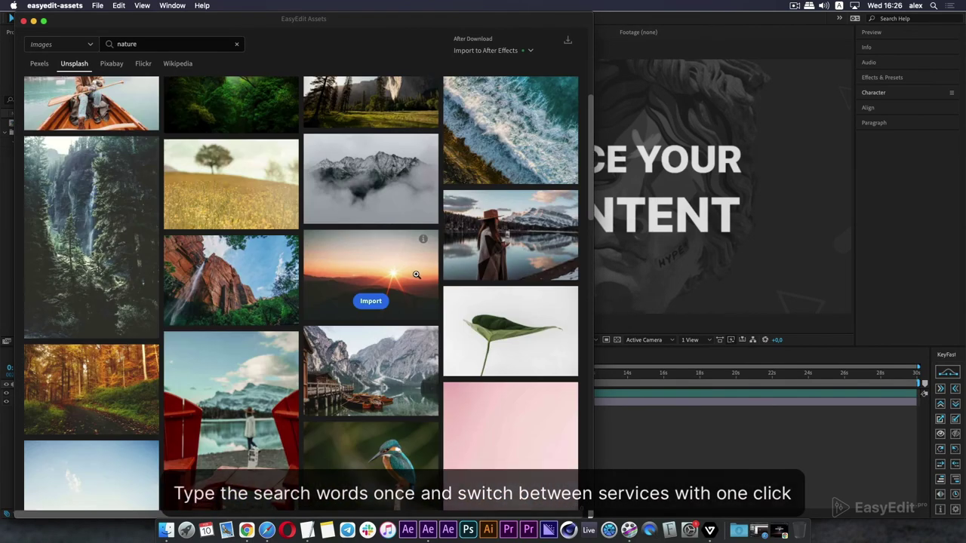
pyautogui.click(112, 64)
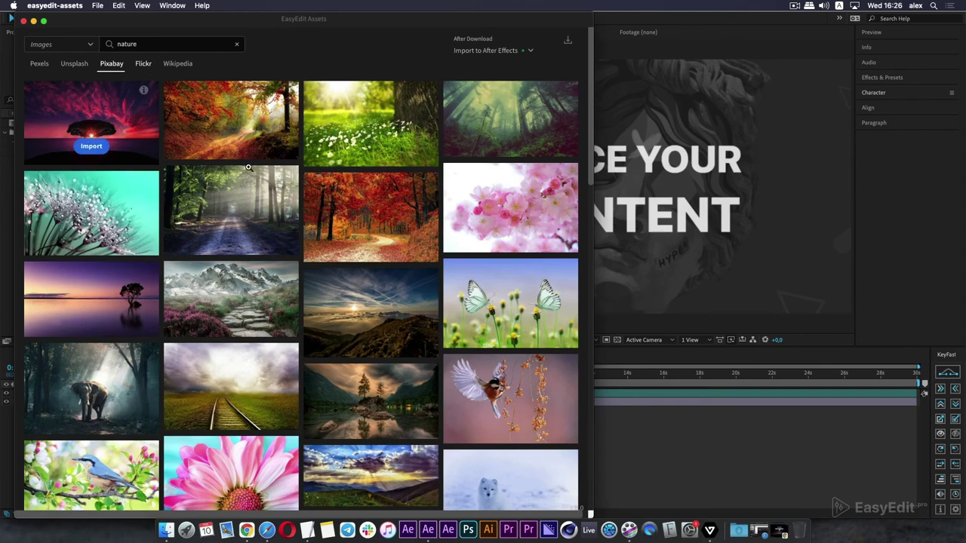
pyautogui.click(145, 67)
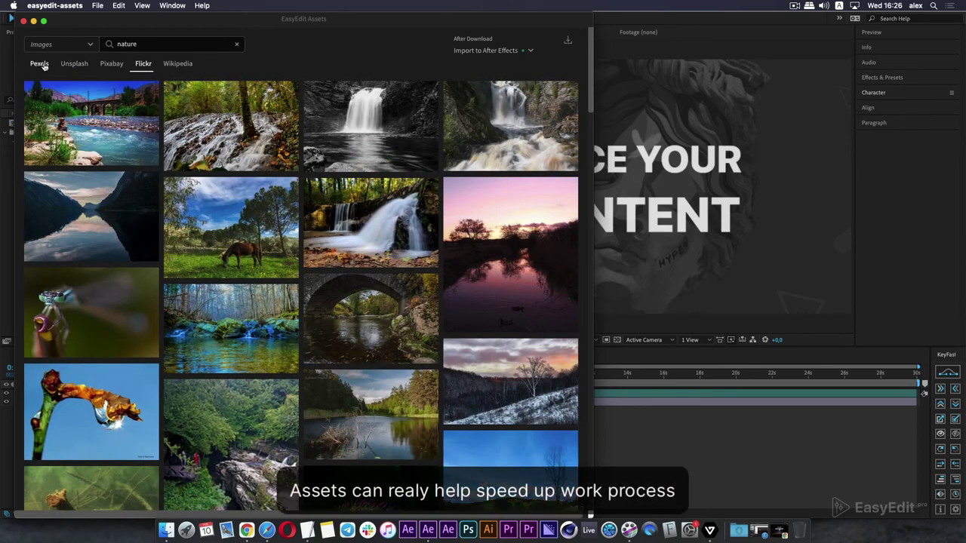
pyautogui.click(39, 64)
# - Keep After Download set to Import to After Effects for the aurora-over-mountains photo
pyautogui.scroll(-5, 370, 272)
pyautogui.scroll(-2, 340, 282)
pyautogui.scroll(1, 346, 275)
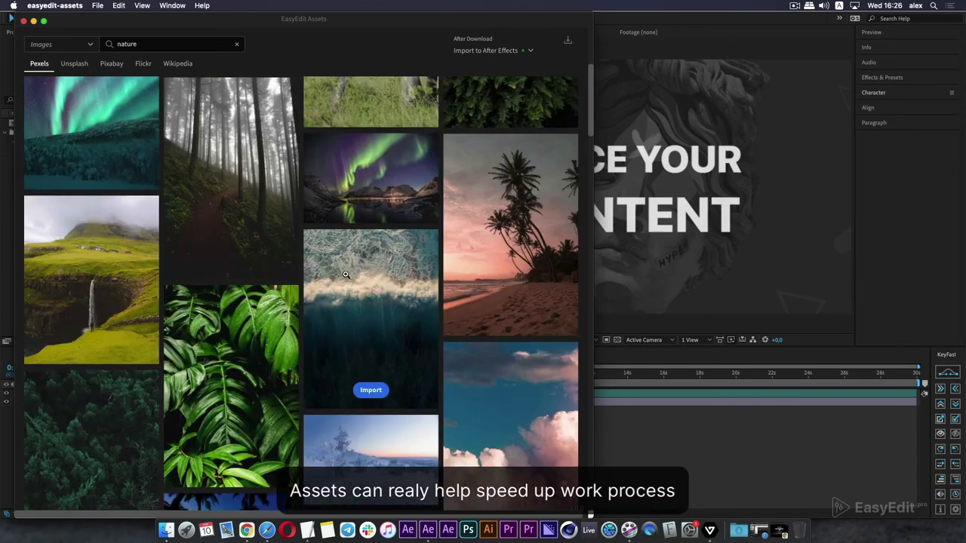
pyautogui.moveTo(356, 211)
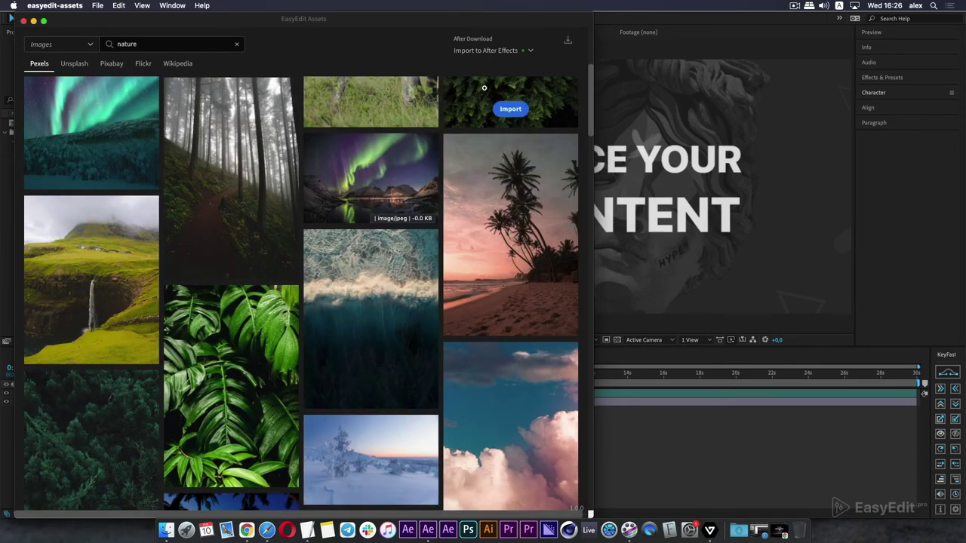
pyautogui.click(531, 51)
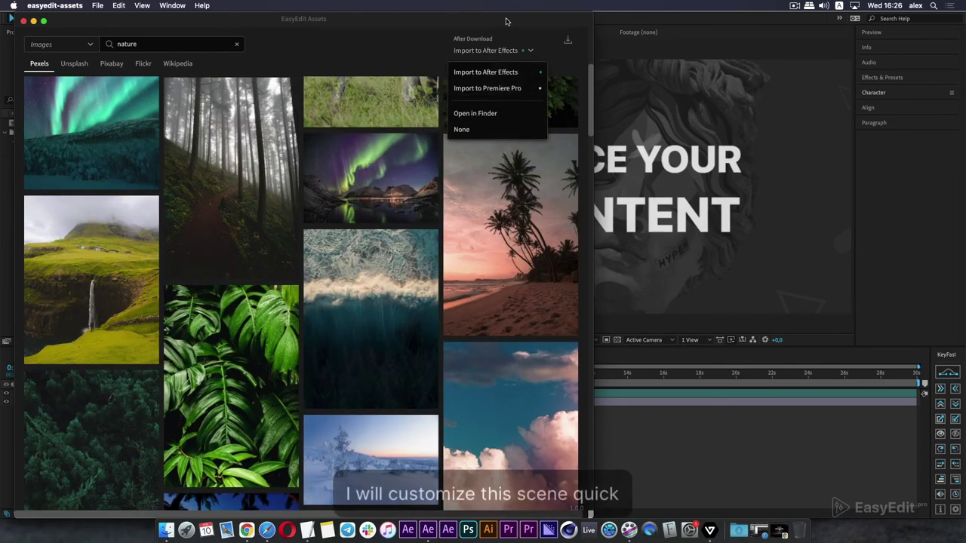
pyautogui.click(532, 75)
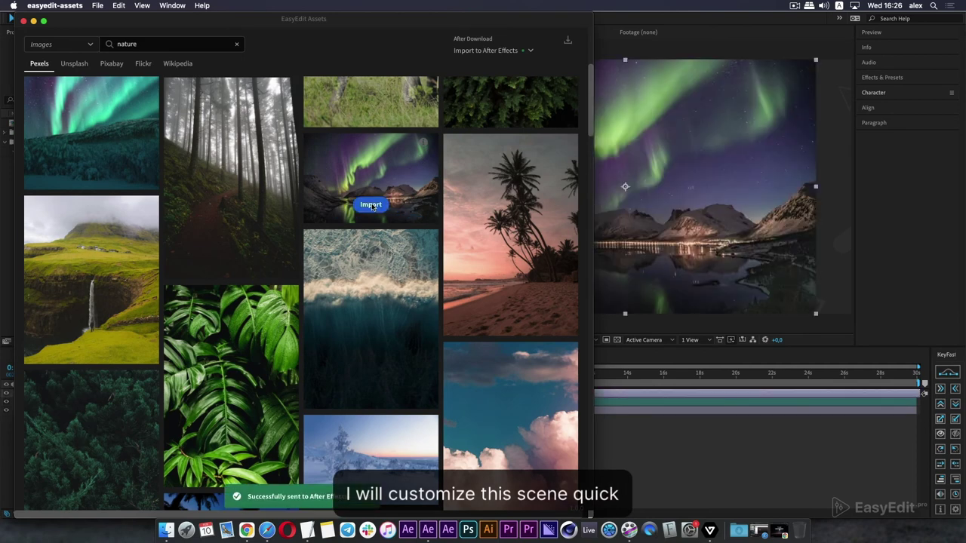
# - Minimize EasyEdit Assets, scrub Comp 1 to check the aurora, and open Slide_014 1
pyautogui.click(33, 21)
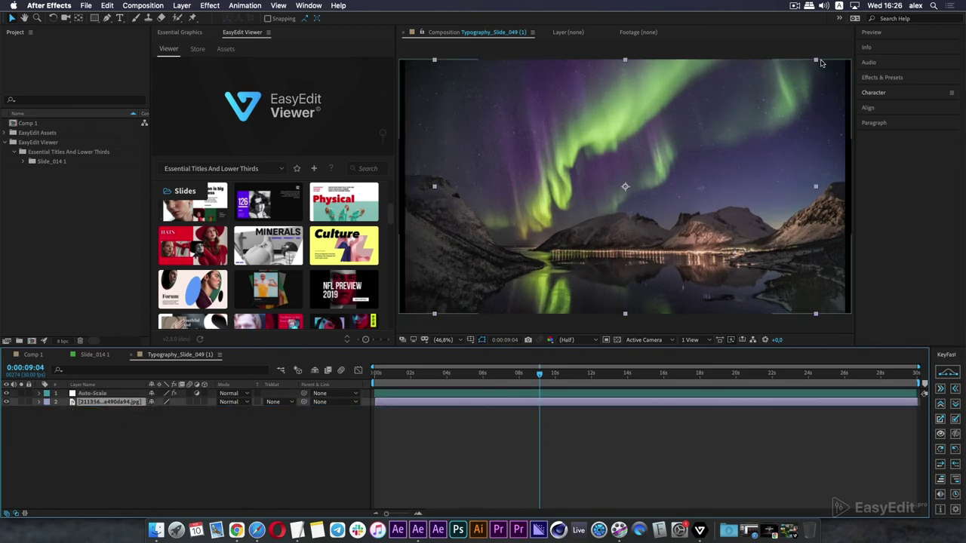
pyautogui.scroll(-2, 675, 144)
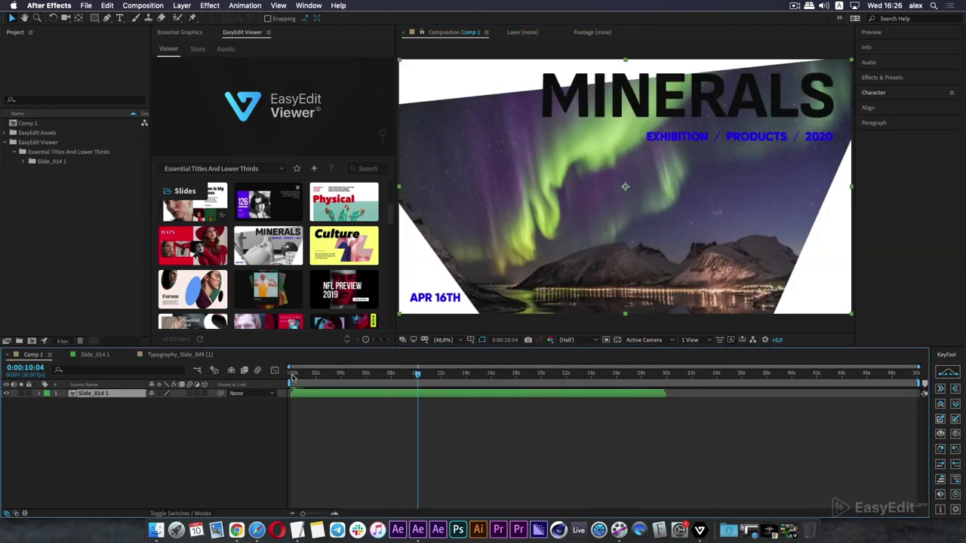
pyautogui.moveTo(294, 375); pyautogui.dragTo(472, 389)
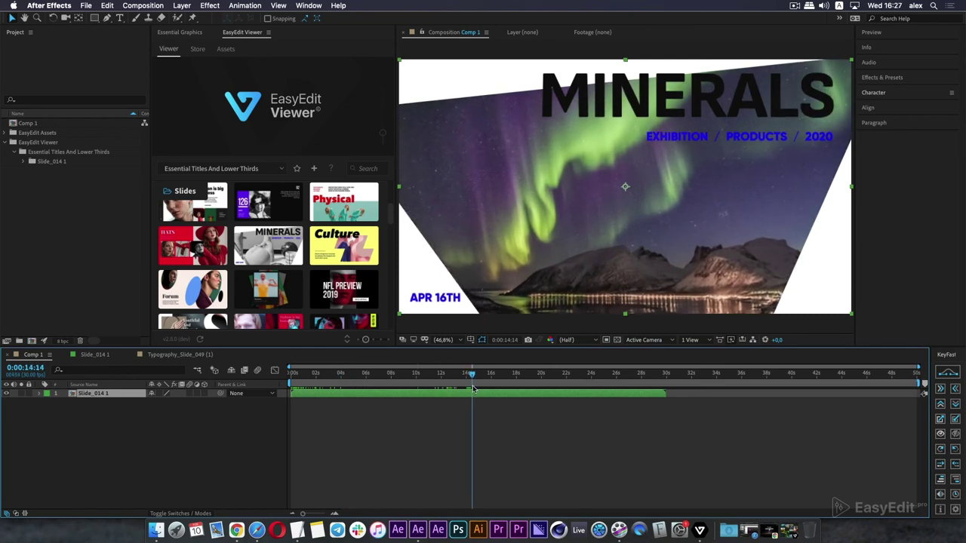
pyautogui.click(96, 354)
# - In Essential Graphics, set Text 1 to NATURE and Text 2 to BEAUTIFUL LANDSCAPE
pyautogui.rightClick(136, 401)
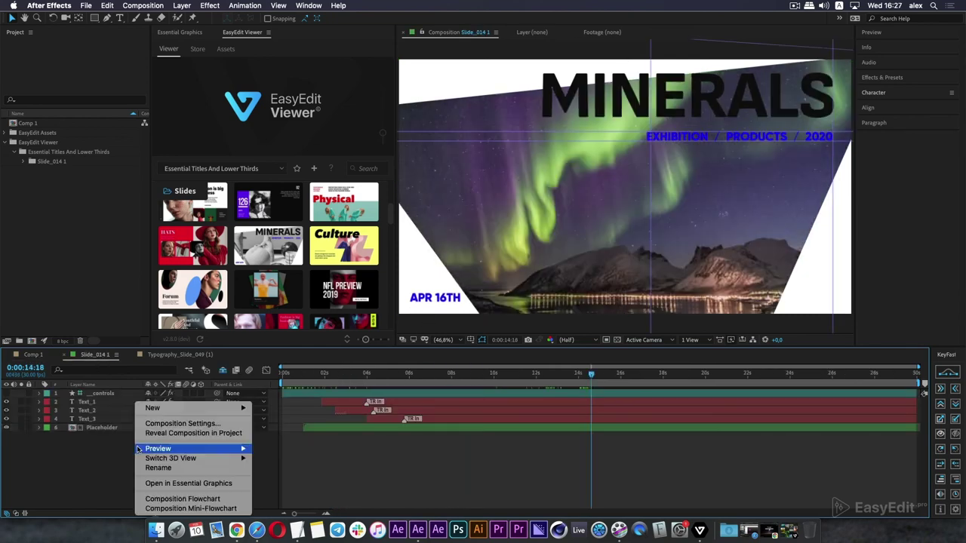
pyautogui.click(189, 484)
pyautogui.write('NATURE')
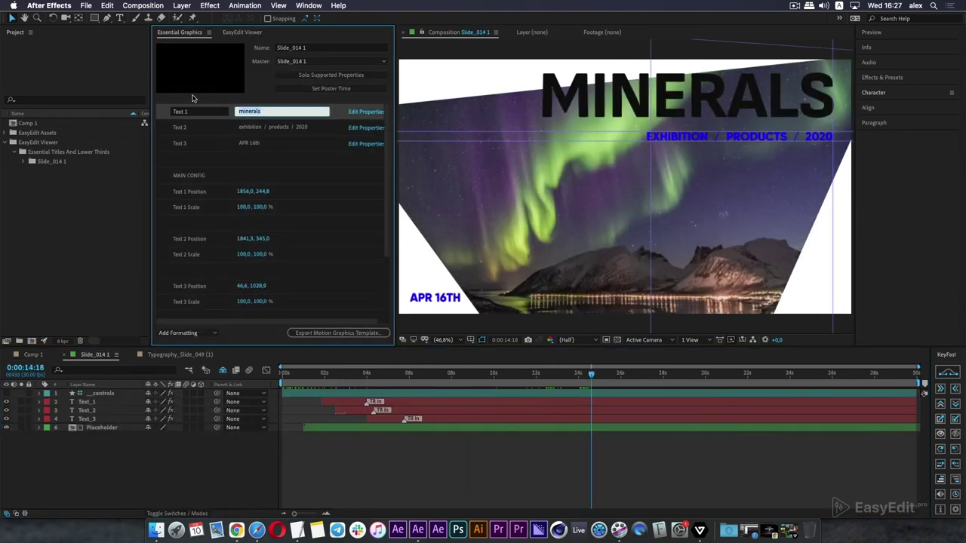
pyautogui.click(295, 129)
pyautogui.write('beautiful landscape')
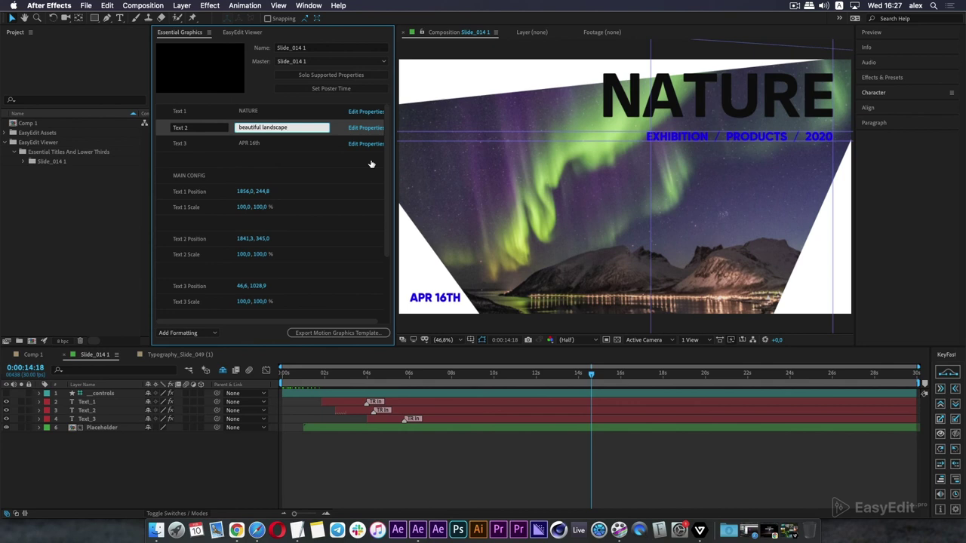
pyautogui.click(455, 463)
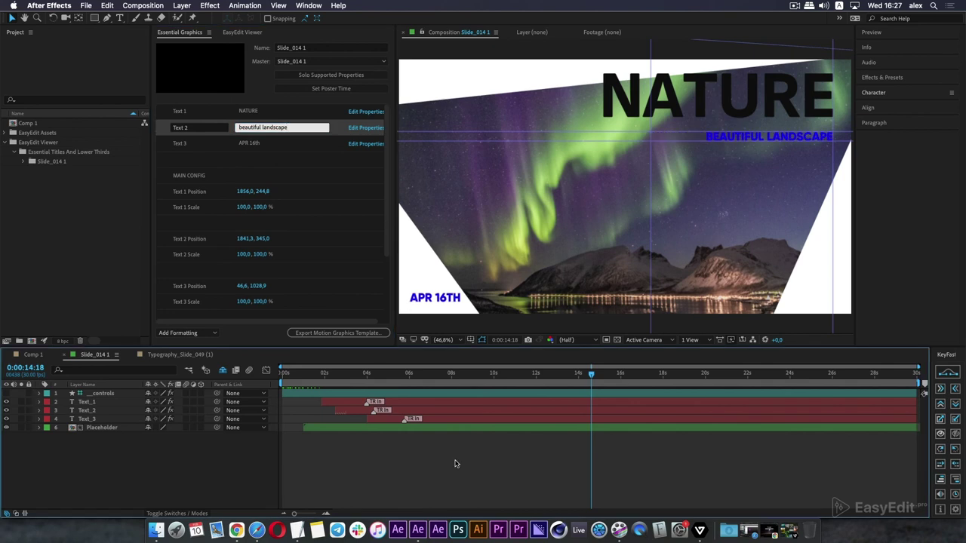
pyautogui.scroll(-3, 384, 177)
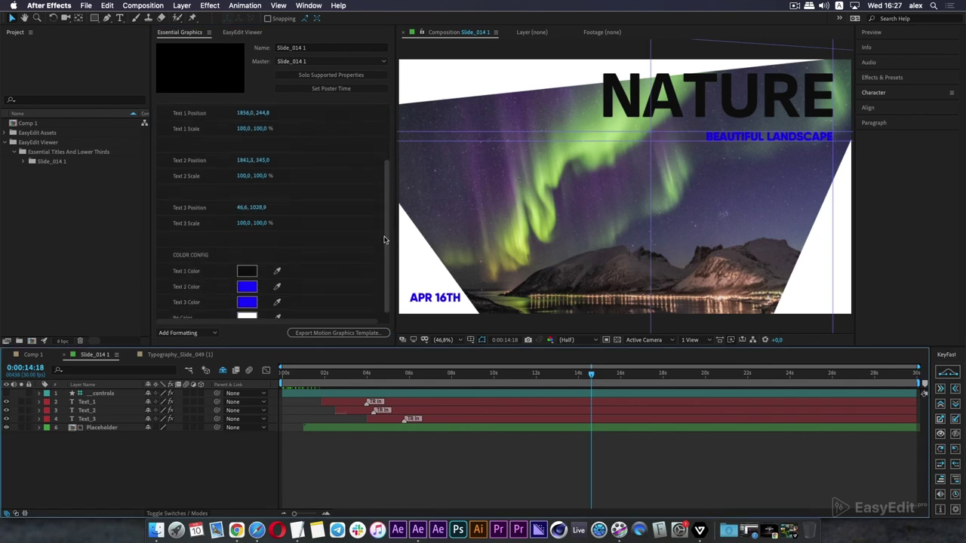
# - Make the subtitle white, the NATURE title green and the slide background black
pyautogui.click(247, 279)
pyautogui.click(451, 257)
pyautogui.click(575, 265)
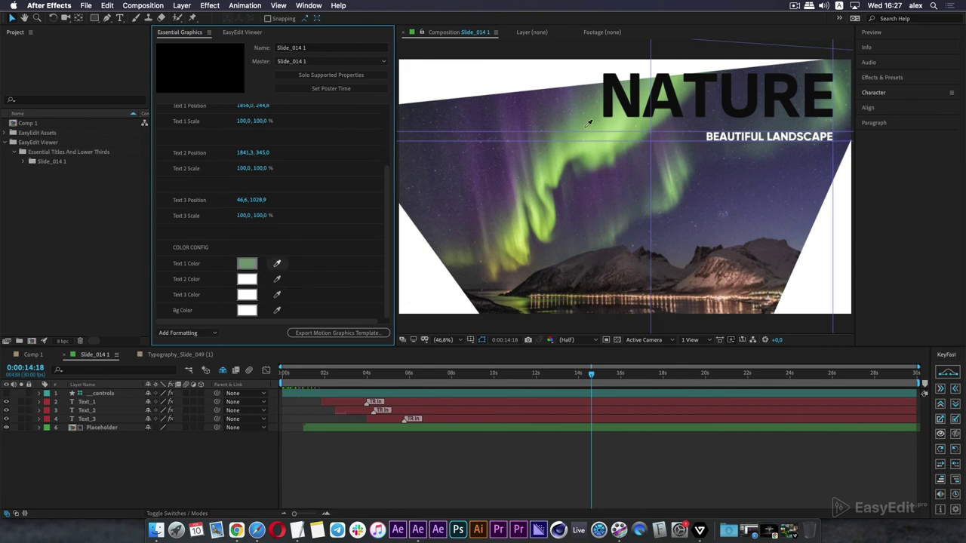
pyautogui.click(247, 264)
pyautogui.click(468, 272)
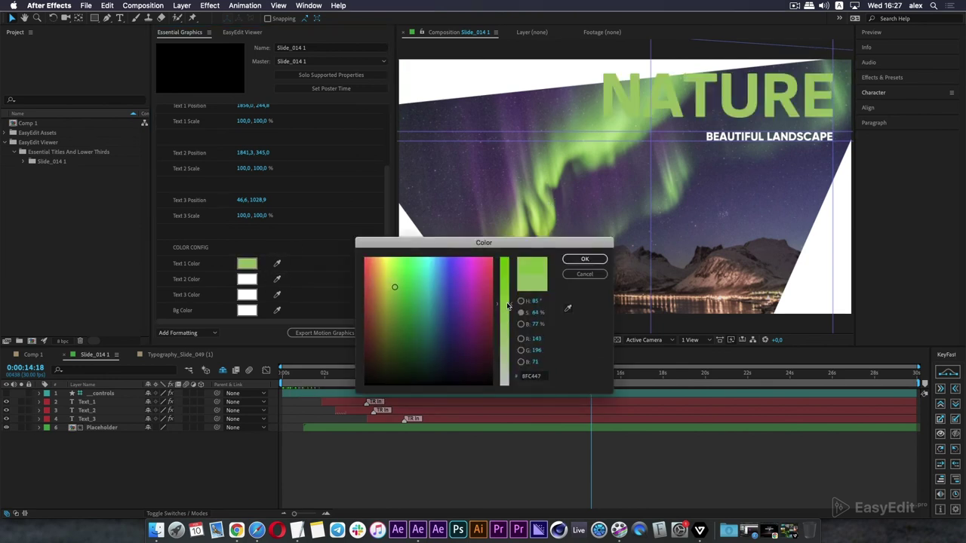
pyautogui.click(580, 258)
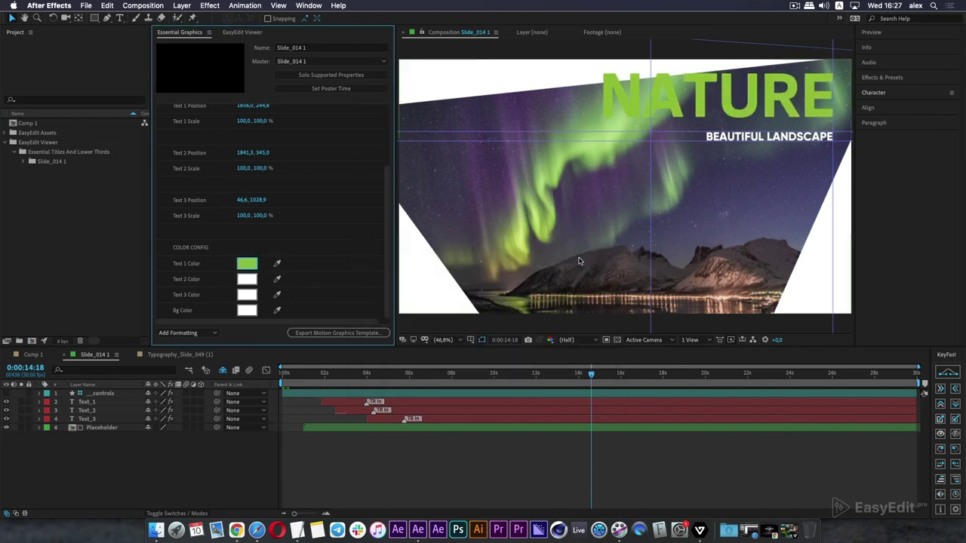
pyautogui.click(247, 310)
pyautogui.click(585, 260)
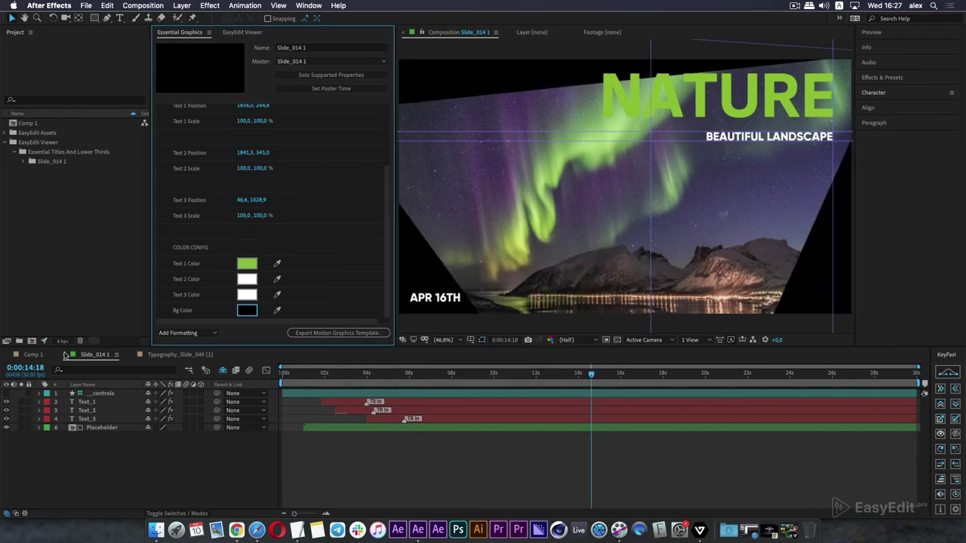
# - Preview Comp 1 from the start, then bring EasyEdit Assets back up
pyautogui.click(33, 354)
pyautogui.press('Home')
pyautogui.press('space')
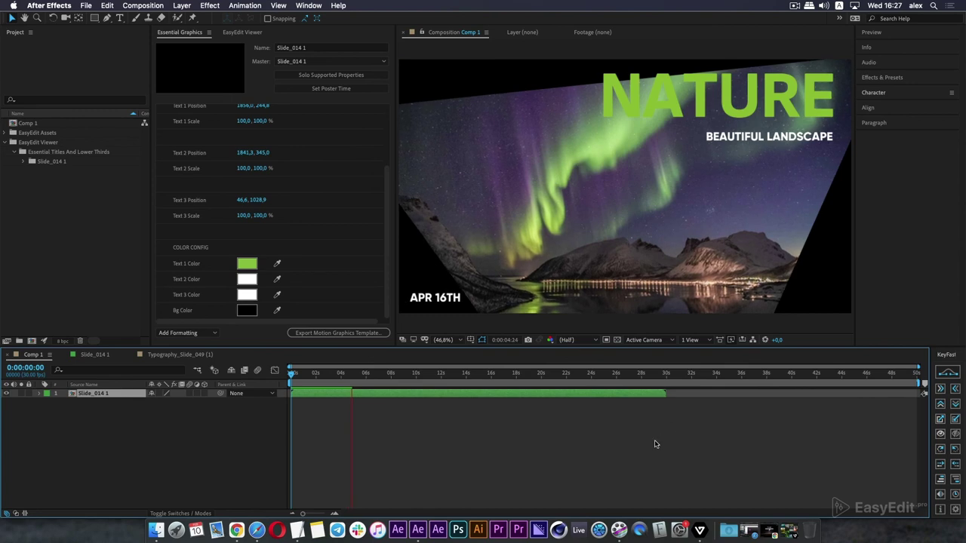
pyautogui.click(790, 530)
pyautogui.write('dog')
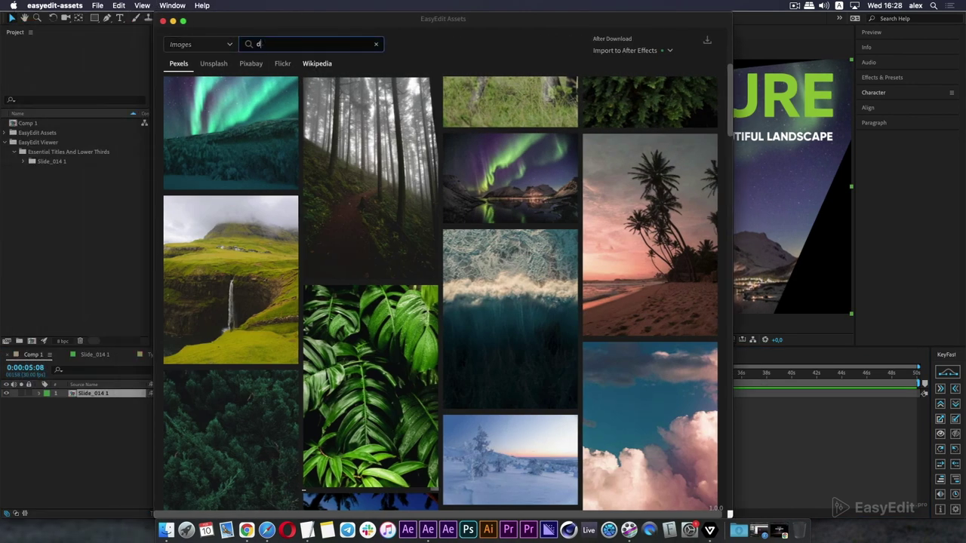
# - Search for 'dog', switch the results to Videos, and preview the dachshund puppy clip
pyautogui.press('Return')
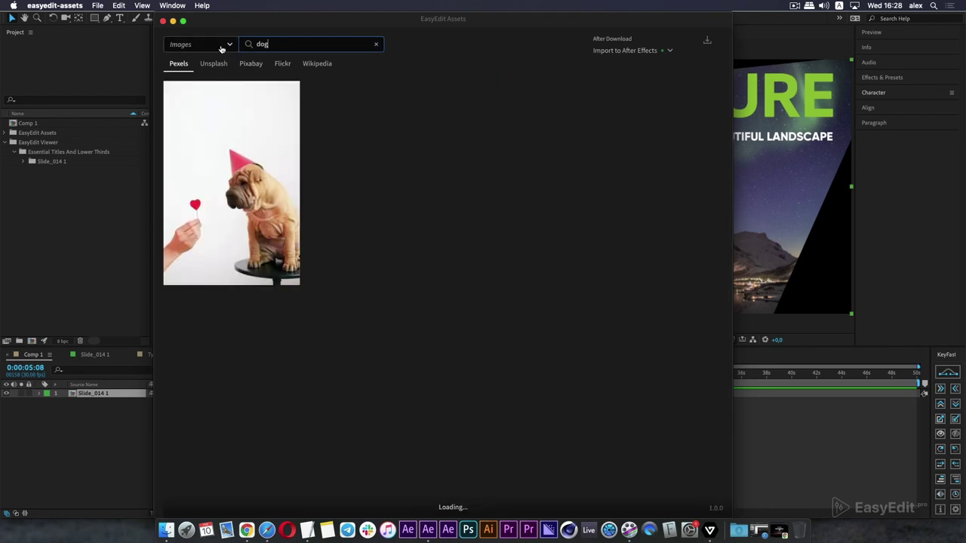
pyautogui.click(224, 47)
pyautogui.click(181, 98)
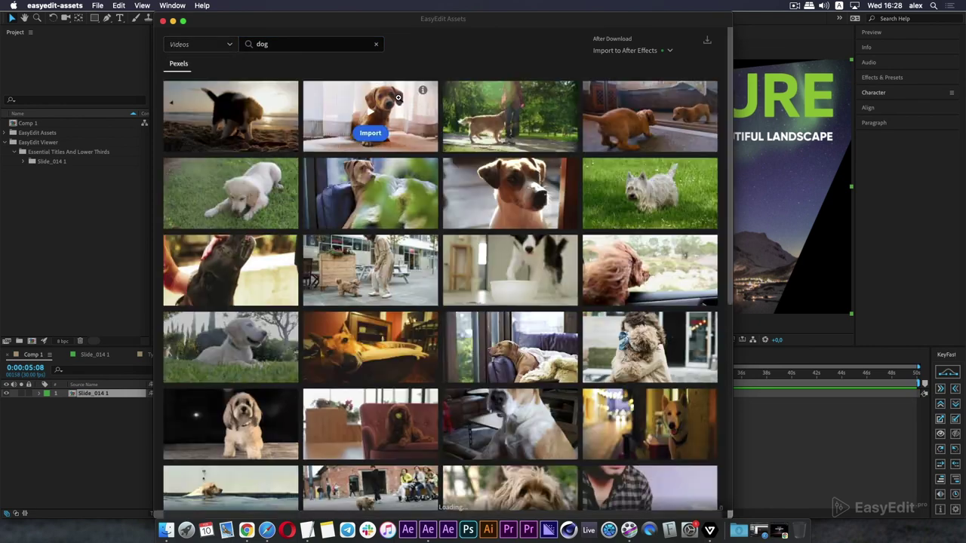
pyautogui.click(395, 139)
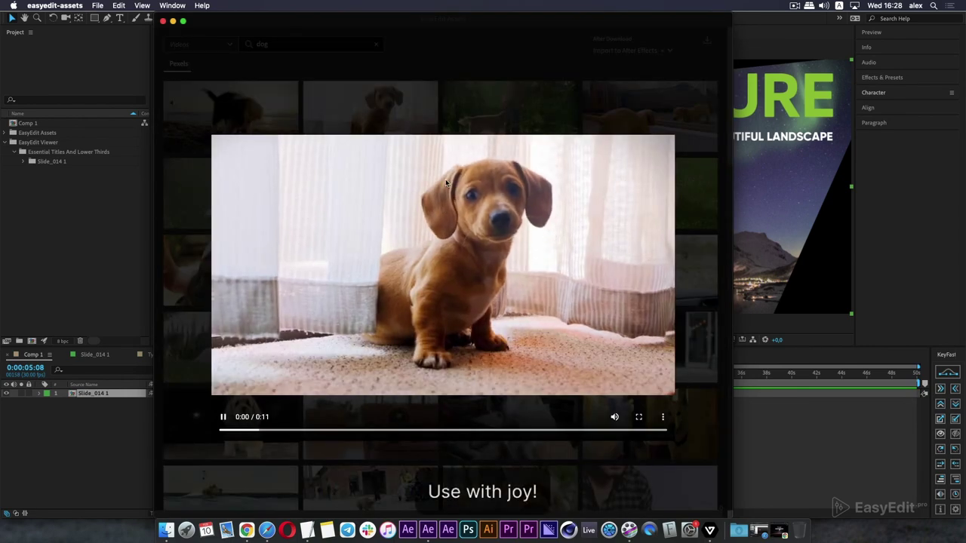